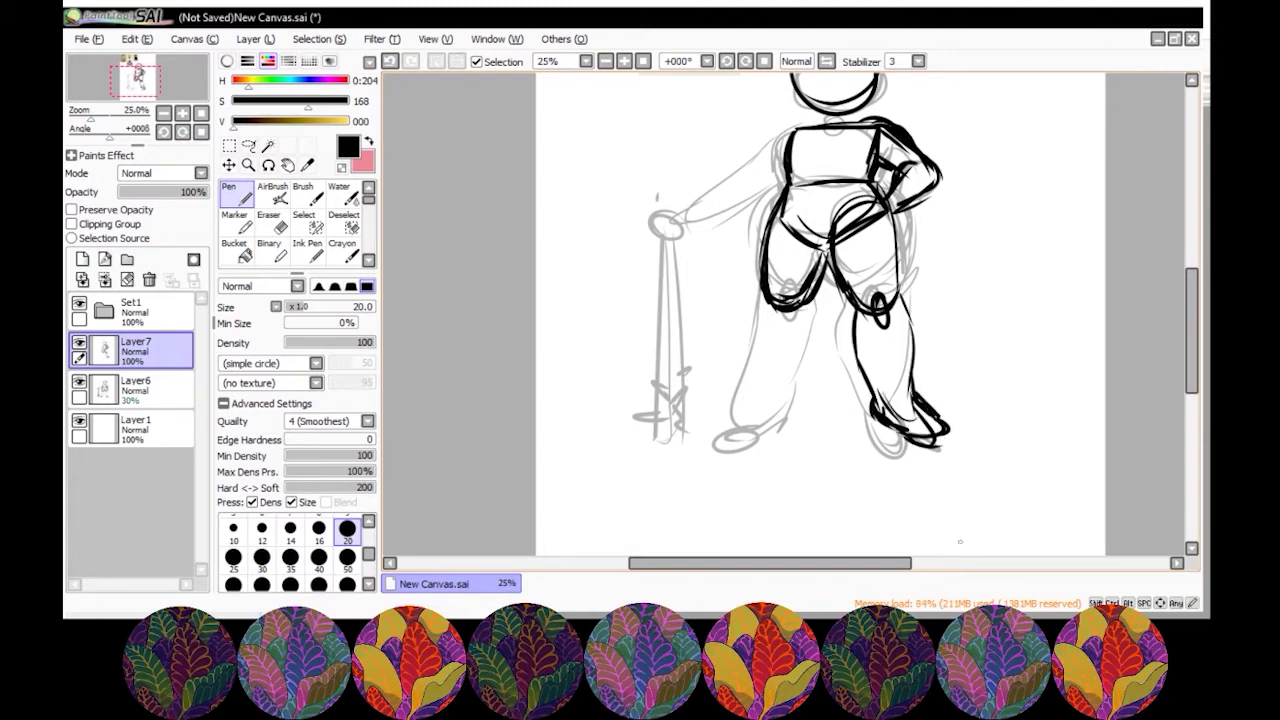
- Sketch the figure's remaining lower leg and foot, the outstretched arm with its fist, and the bat in black on Layer7
scroll(1153, 329, "down", 1)
left_click_drag(782, 286, 745, 352)
scroll(1142, 329, "down", 3)
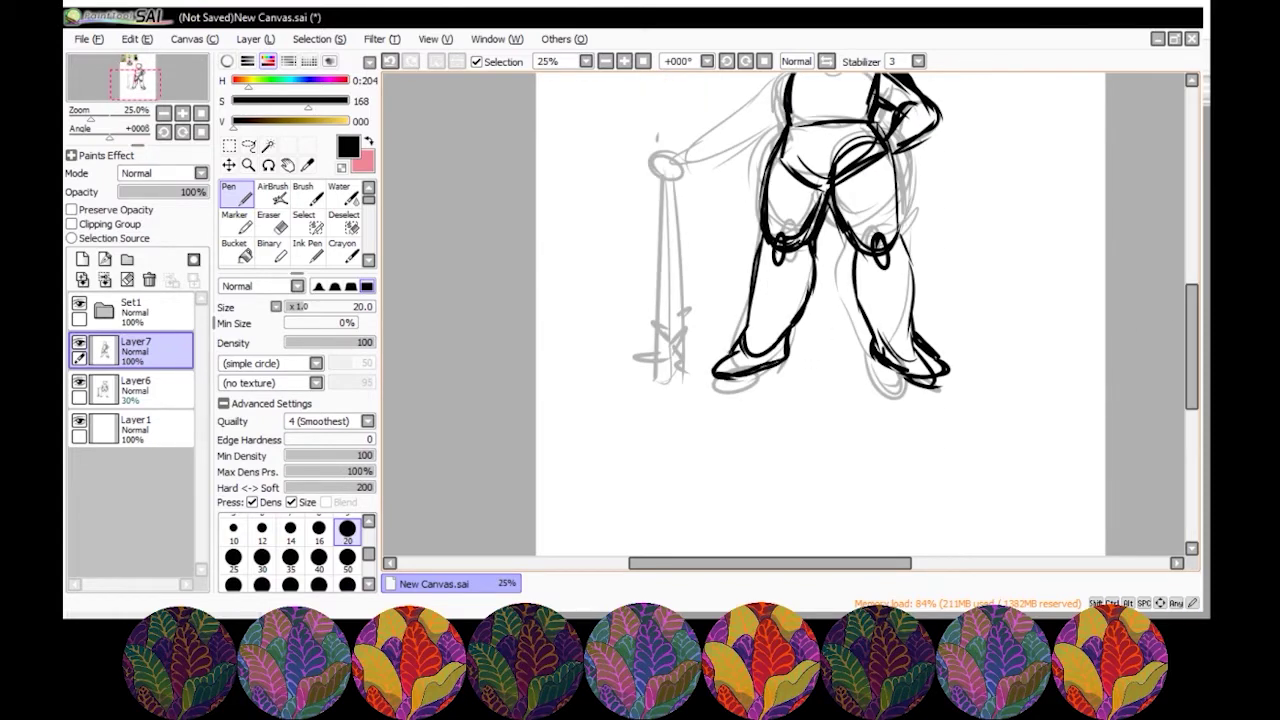
scroll(825, 256, "up", 5)
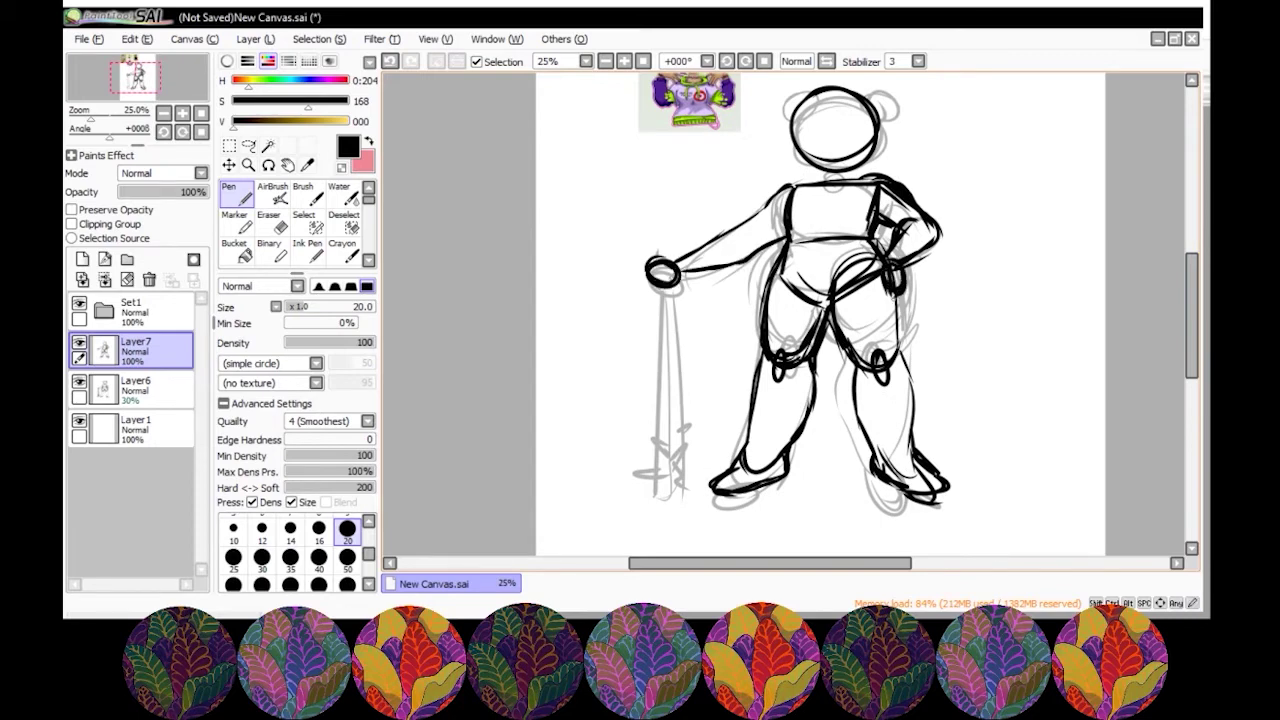
left_click_drag(653, 286, 648, 490)
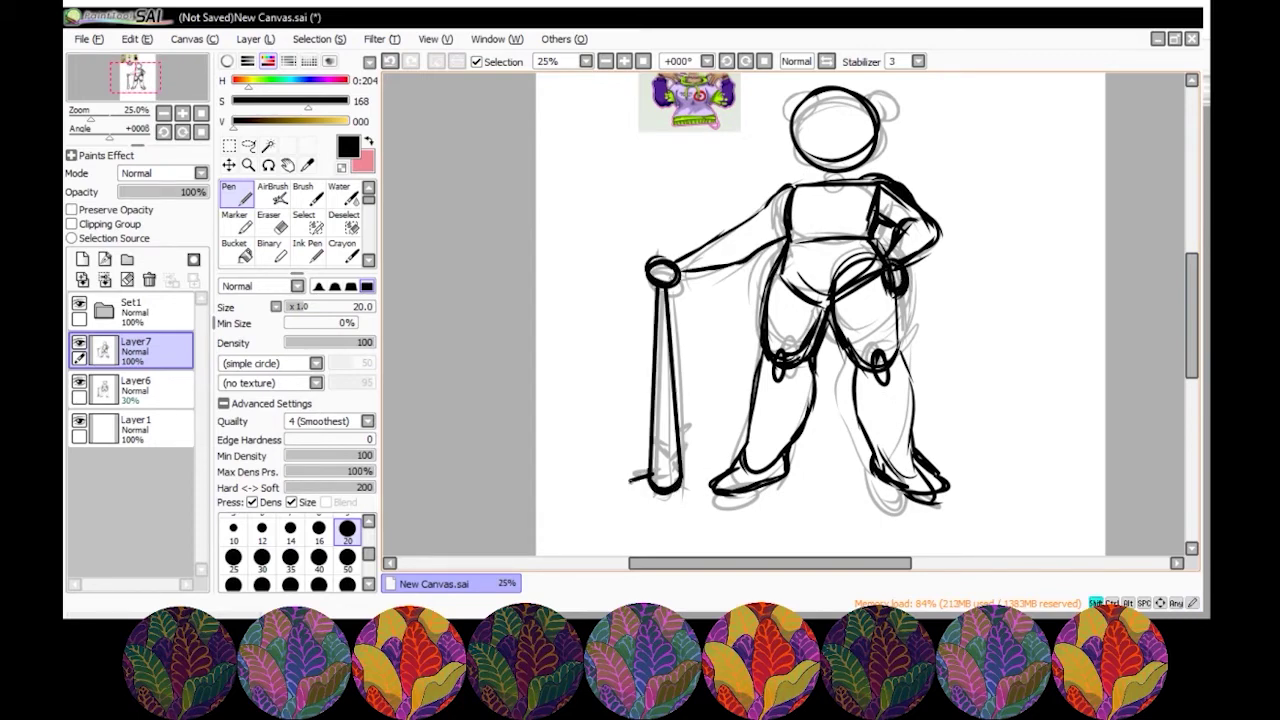
- Stretch the body sketch on Layer7 and Layer6 vertically to make the figure taller
scroll(1092, 332, "down", 2)
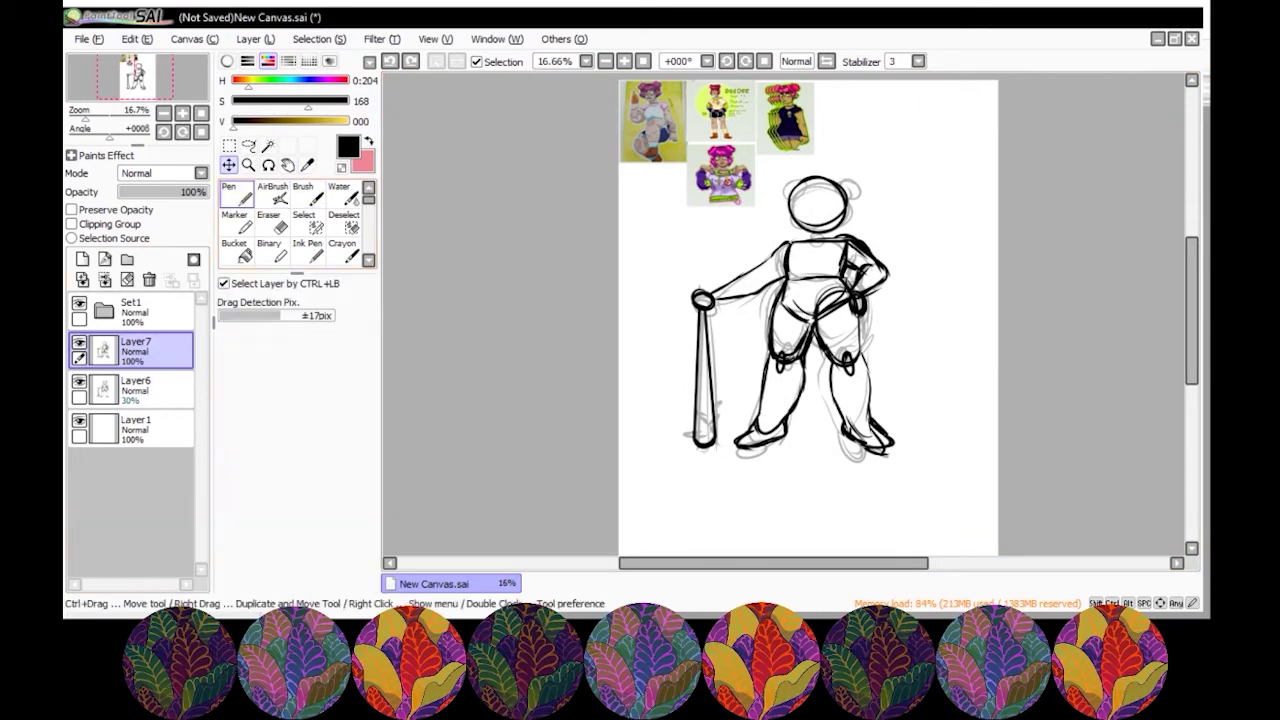
key("ctrl+t")
left_click_drag(792, 479, 792, 503)
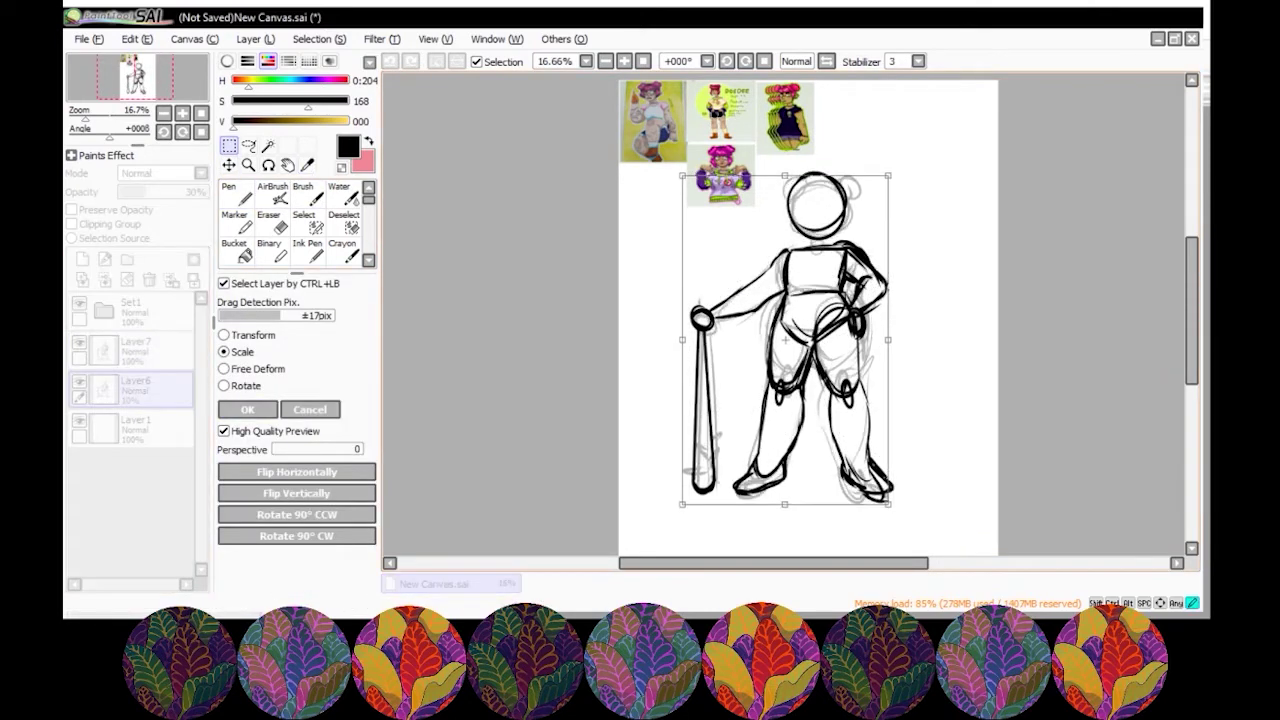
key("Return")
- Lower Layer7's opacity to 30% and Layer6's to 7%, and add a new layer above them
left_click(135, 347)
left_click_drag(205, 191, 124, 191)
left_click(135, 386)
left_click(82, 259)
scroll(790, 315, "up", 2)
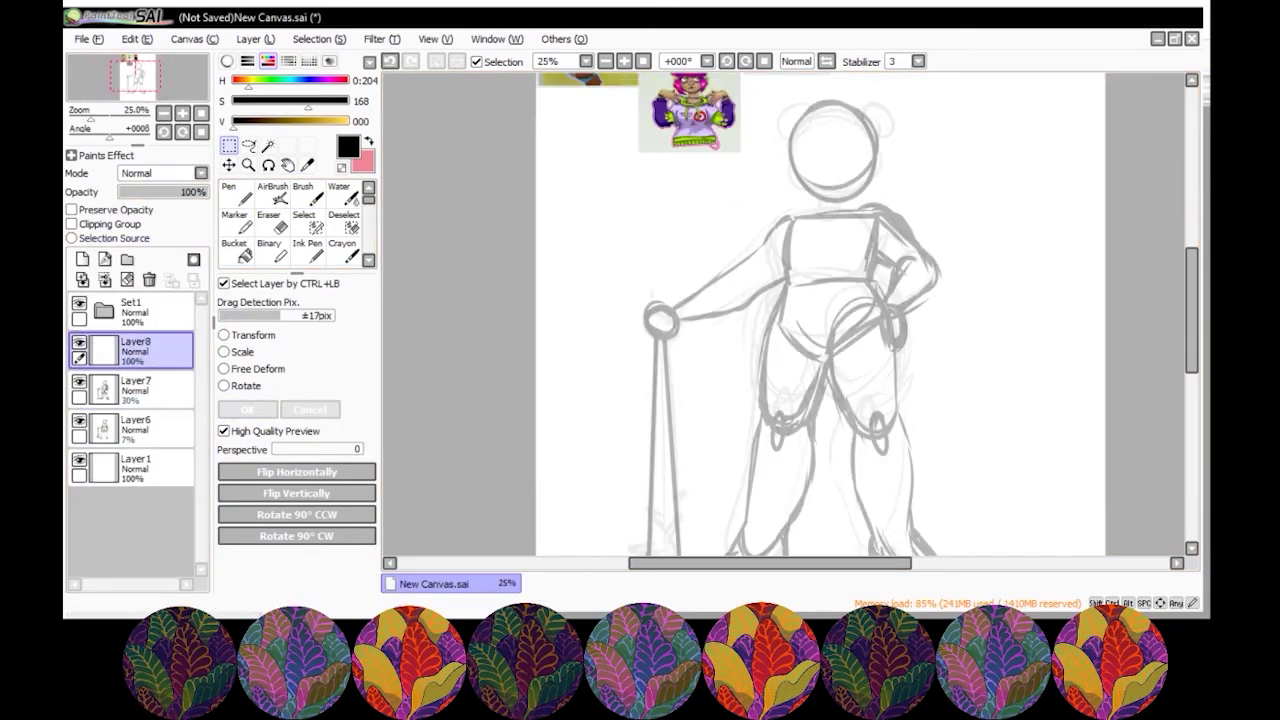
- Paint a bright pink swatch and a darker magenta one (V 142) beside the reference images with the Pen at size 120
key("n")
scroll(386, 382, "up", 2)
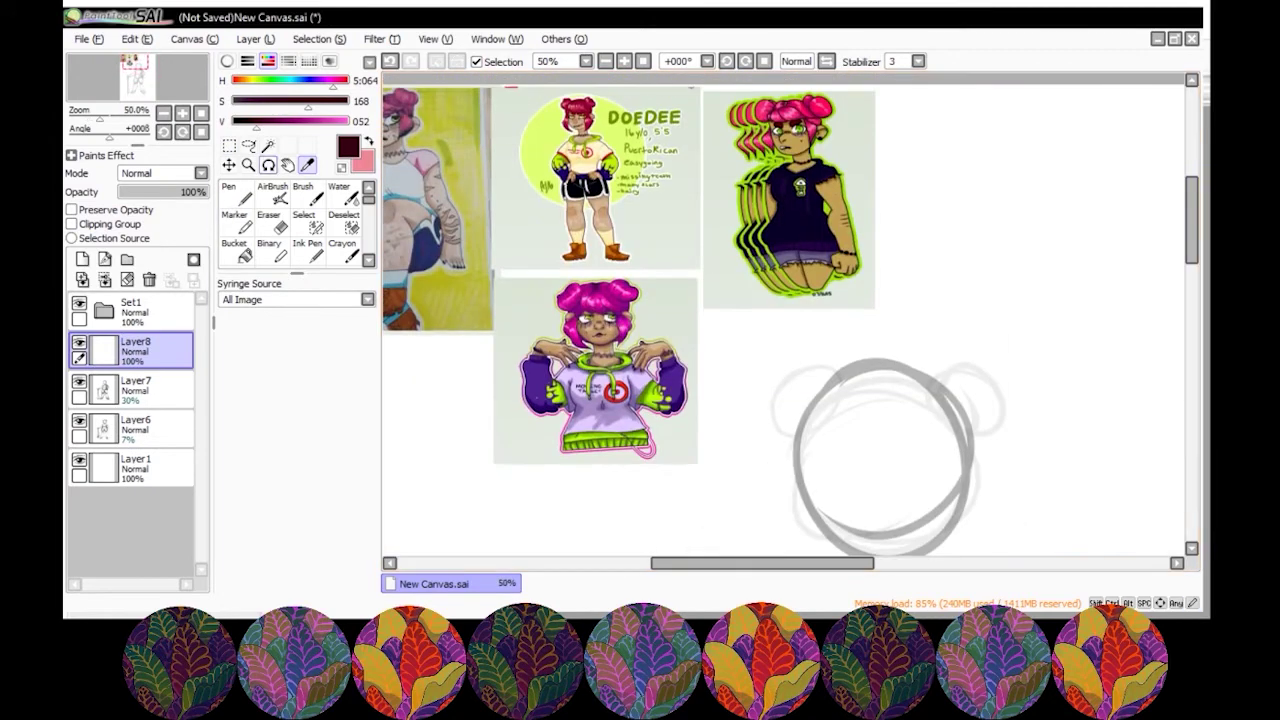
scroll(790, 315, "right", 3)
left_click(899, 140)
left_click_drag(335, 121, 296, 121)
left_click(1008, 140)
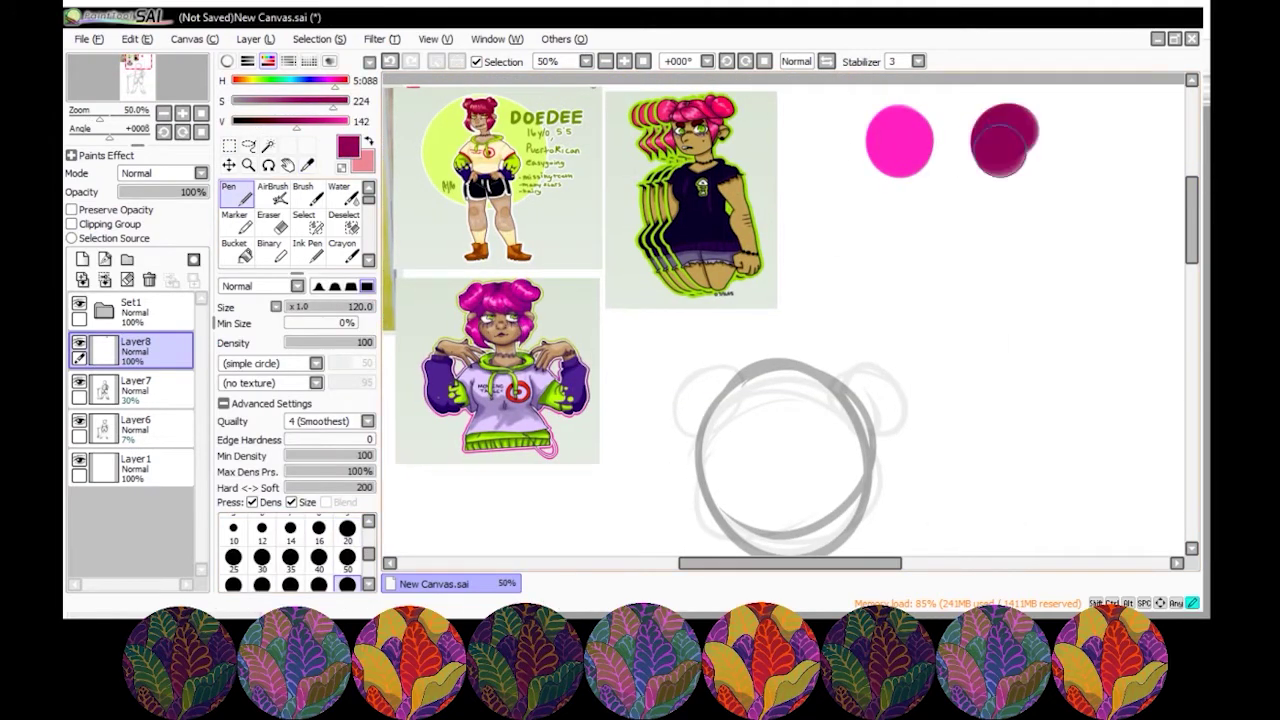
- Sample the hoodie's lime green for a swatch under the pink one and paint a darker olive version (V 176) beside it
left_click(307, 165)
scroll(790, 315, "left", 2)
left_click(600, 440, "alt")
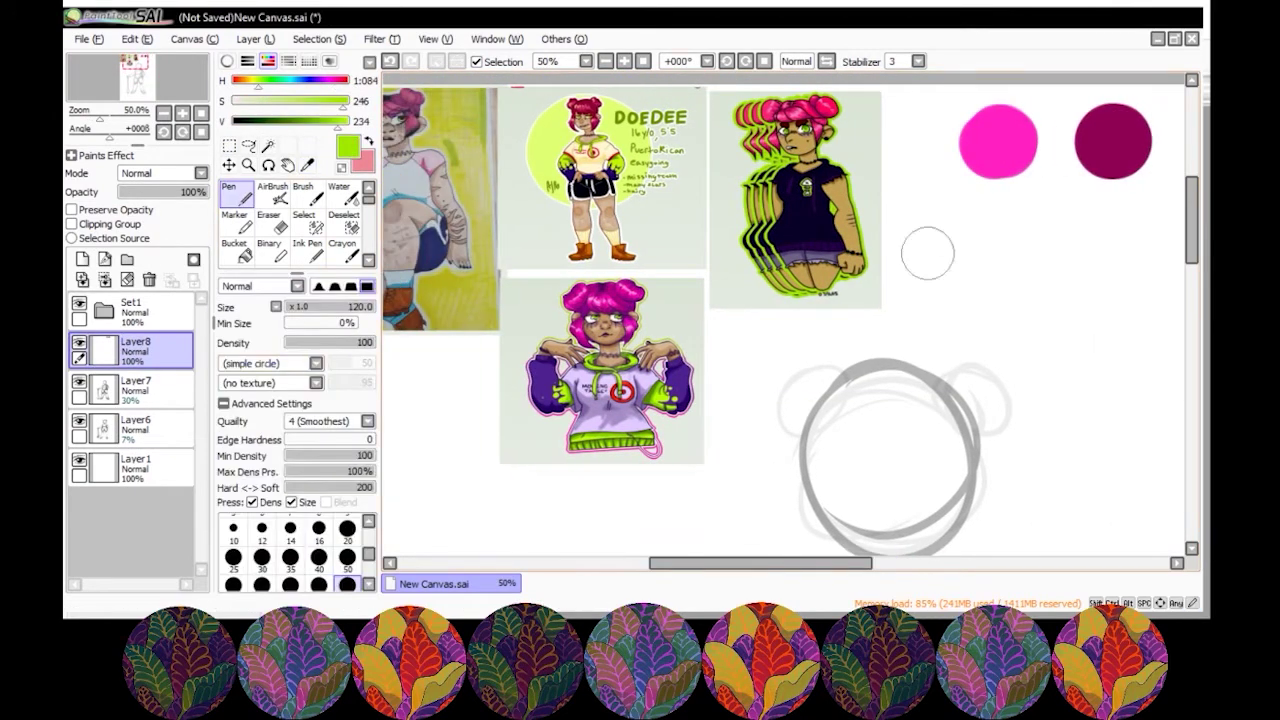
left_click(993, 235)
scroll(790, 315, "right", 2)
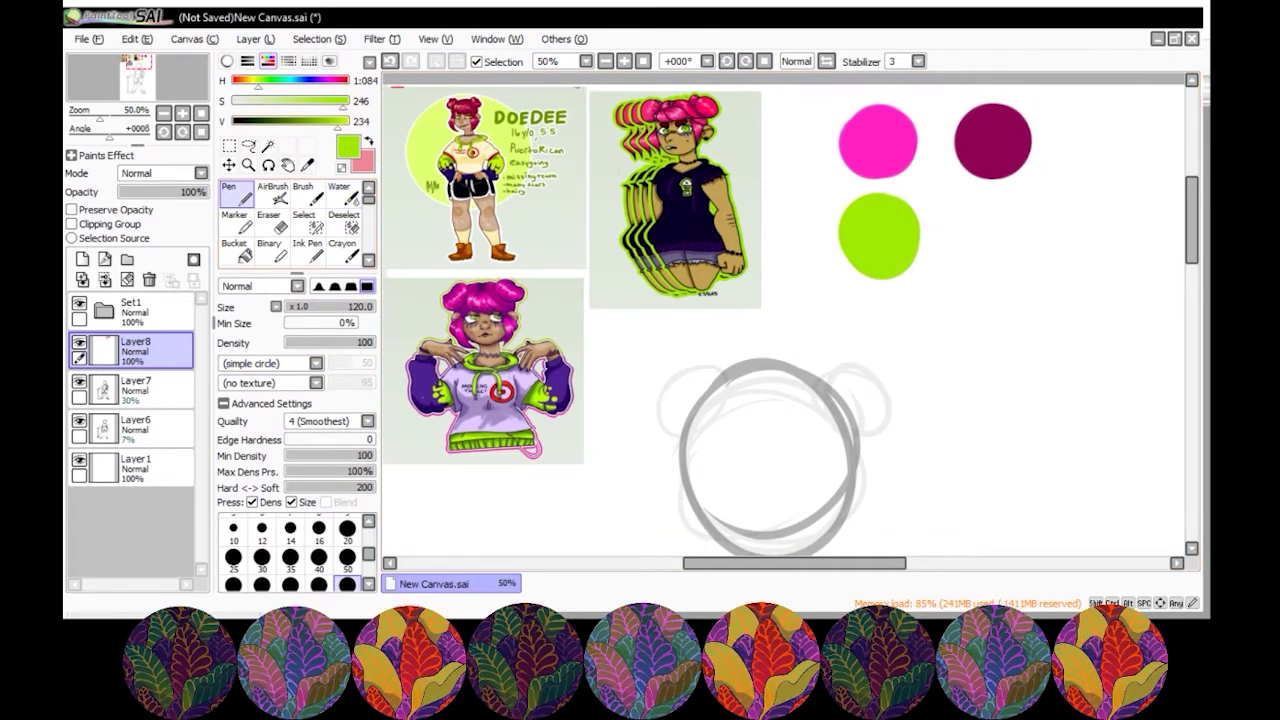
left_click_drag(339, 121, 313, 121)
left_click_drag(990, 215, 1000, 232)
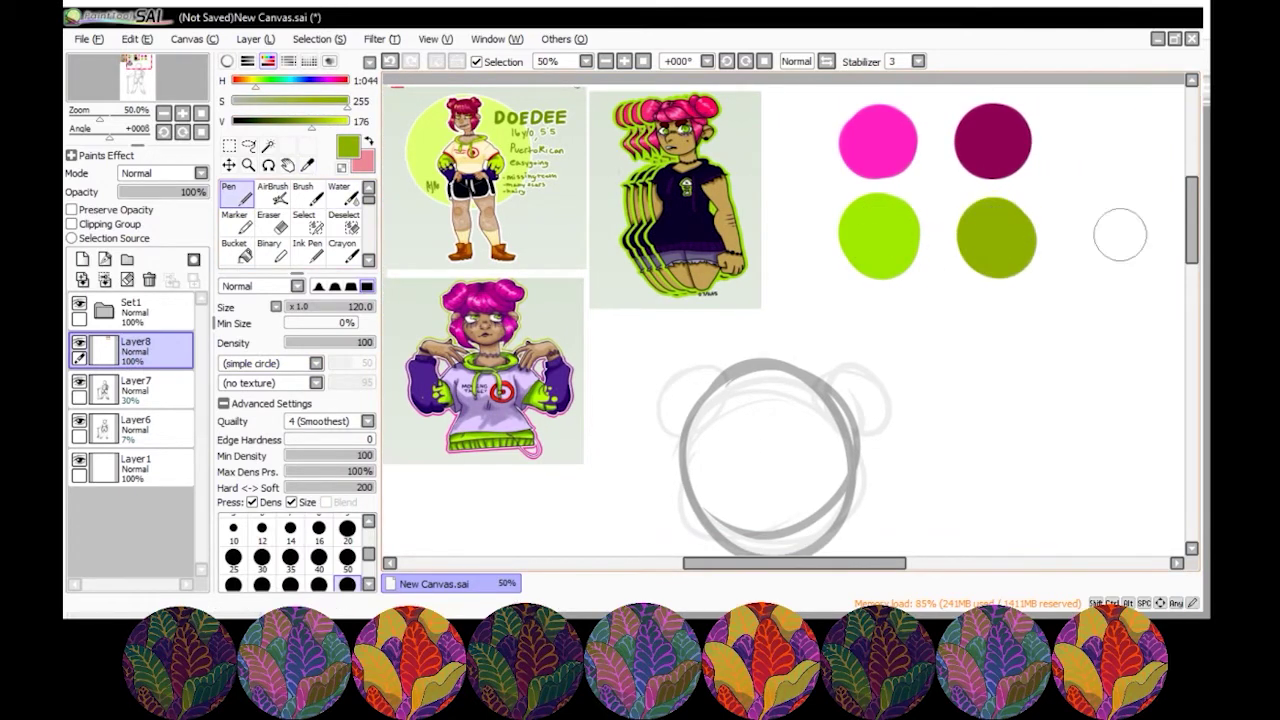
- Sample the hoodie sleeve's purple for a swatch below the greens and paint a lighter purple (S 94, V 196) beside it
scroll(1120, 229, "up", 1)
scroll(1120, 229, "left", 2)
key("alt")
left_click(645, 405, "alt")
left_click_drag(958, 358, 985, 400)
left_click_drag(288, 100, 268, 100)
scroll(985, 400, "right", 2)
left_click_drag(955, 375, 970, 405)
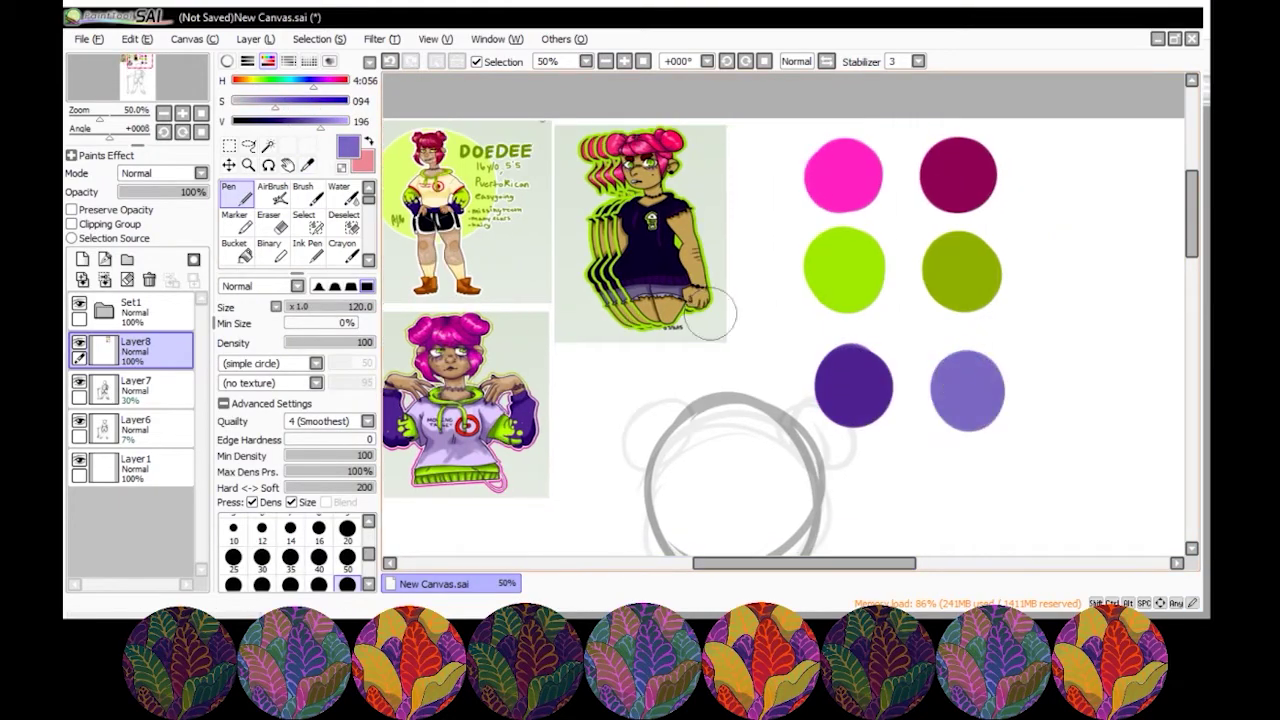
- Draw small dark navy arrows (V 68, Pen size 20) from each base swatch to its shade swatch
left_click(347, 527)
left_click_drag(313, 121, 263, 121)
left_click_drag(908, 397, 914, 398)
scroll(785, 310, "down", 3)
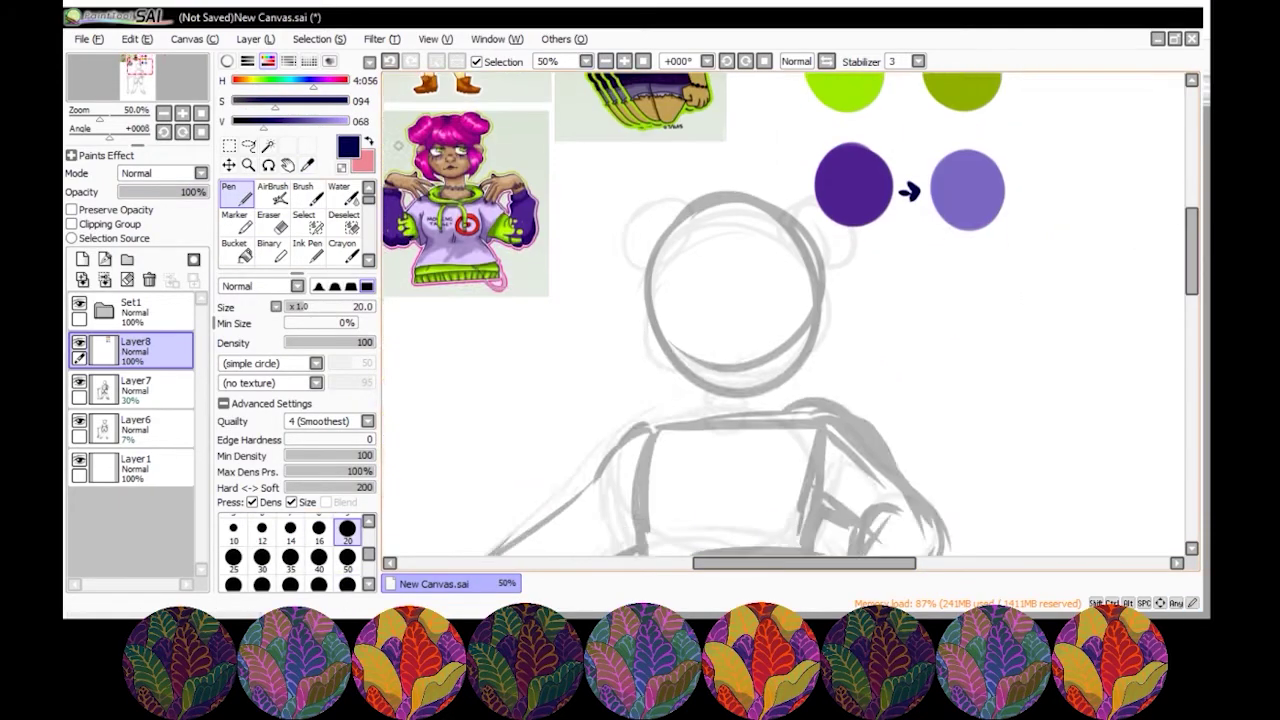
scroll(785, 310, "down", 1)
scroll(785, 310, "down", 1)
- Add a new layer and place it directly below the swatch layer
left_click(82, 259)
left_click_drag(135, 350, 135, 400)
scroll(785, 310, "up", 2)
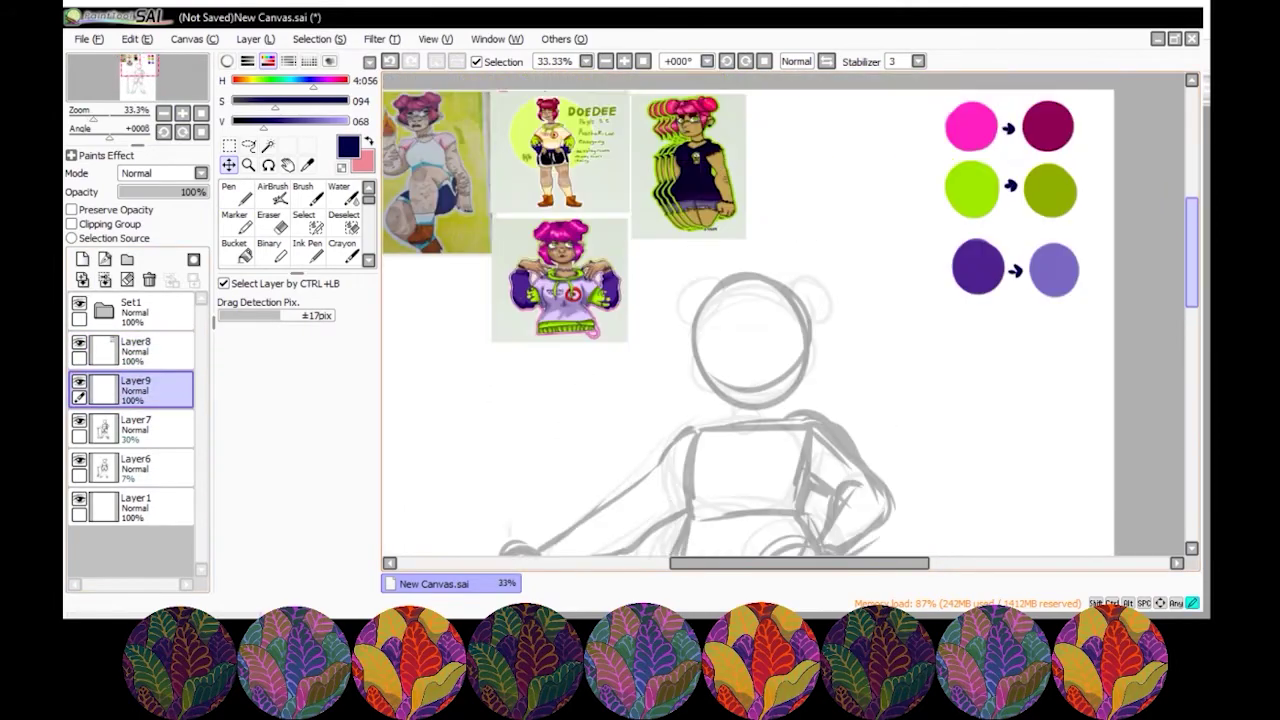
- Select the head on Layer7 and scale it down slightly
scroll(785, 310, "down", 2)
left_click(135, 428)
left_click(236, 195)
key("ctrl+t")
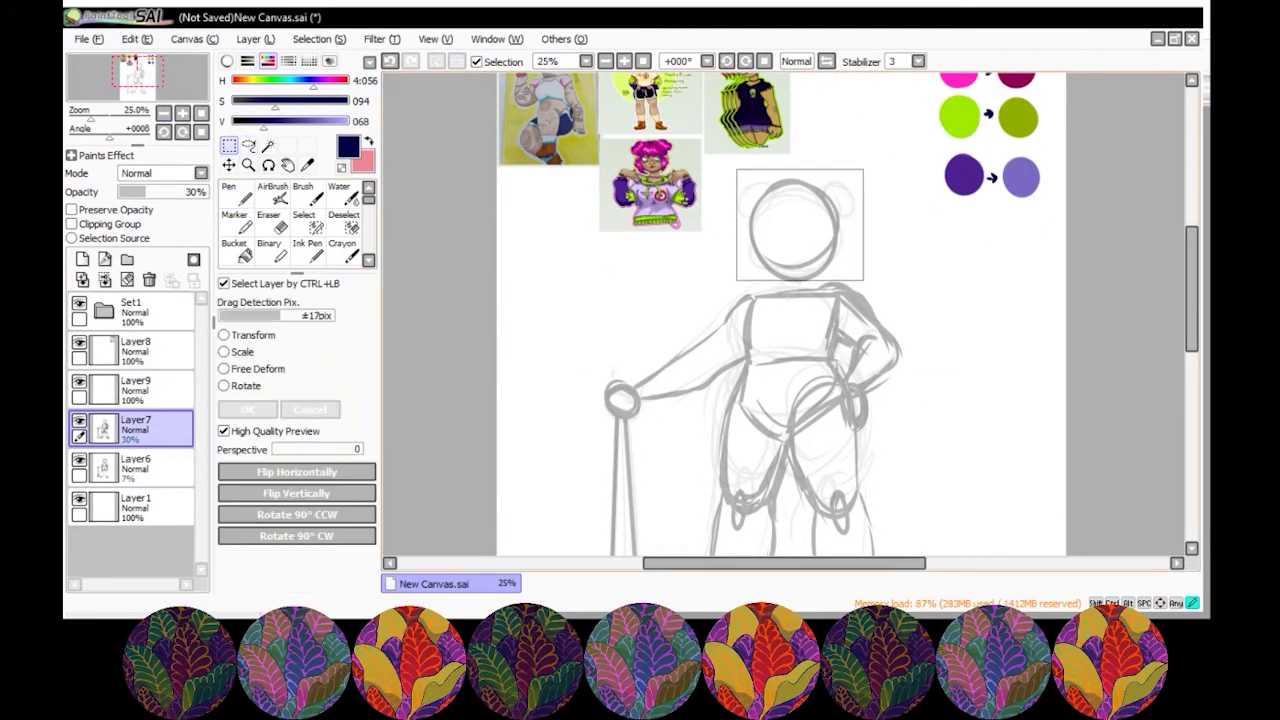
scroll(790, 310, "up", 2)
key("Return")
- Outline the jaw and chin in navy on Layer9 with the Pen at size 9, redoing the curve where needed
left_click(135, 390)
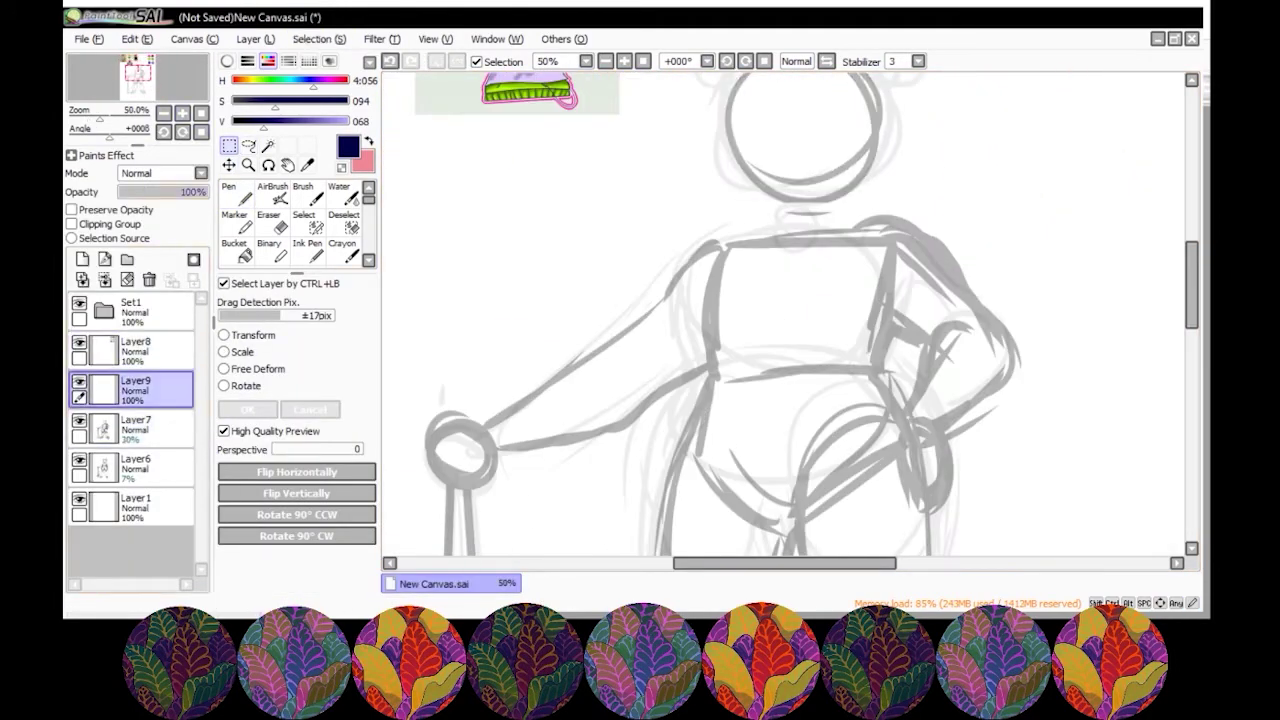
left_click(236, 195)
scroll(772, 288, "up", 2)
left_click_drag(703, 266, 716, 322)
key("ctrl+z")
left_click_drag(710, 265, 904, 292)
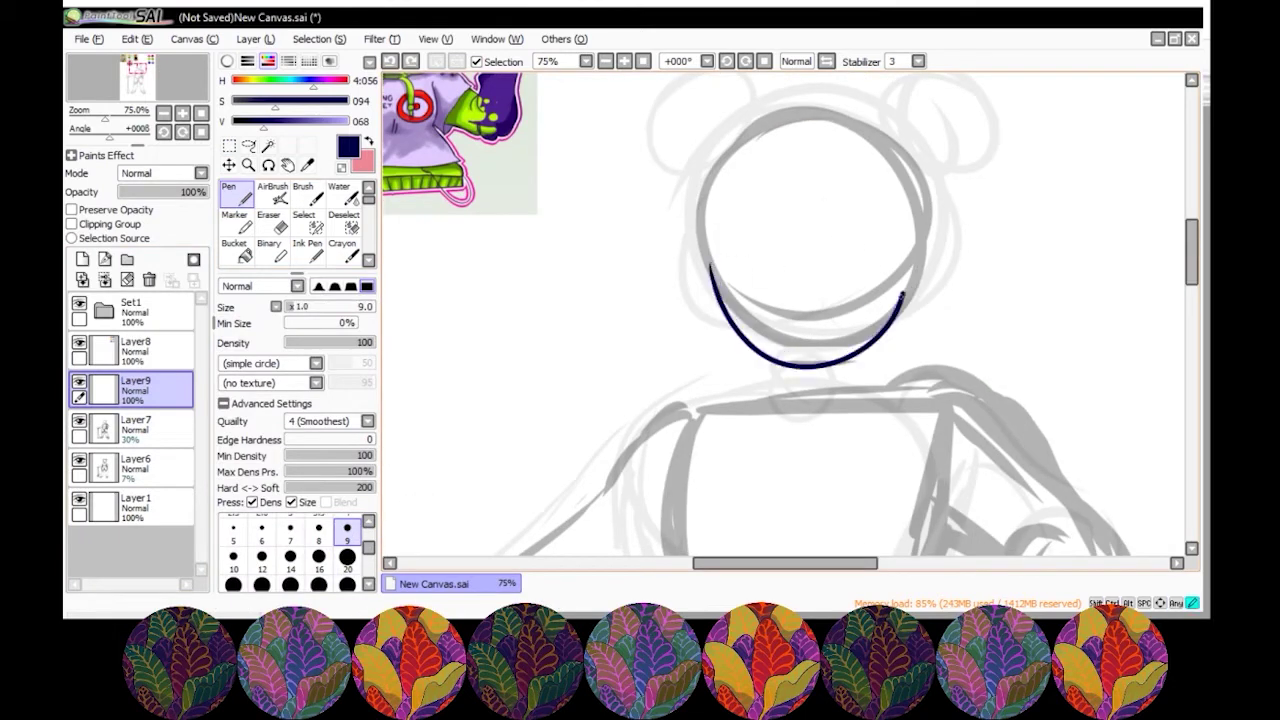
key("ctrl+z")
key("ctrl+z")
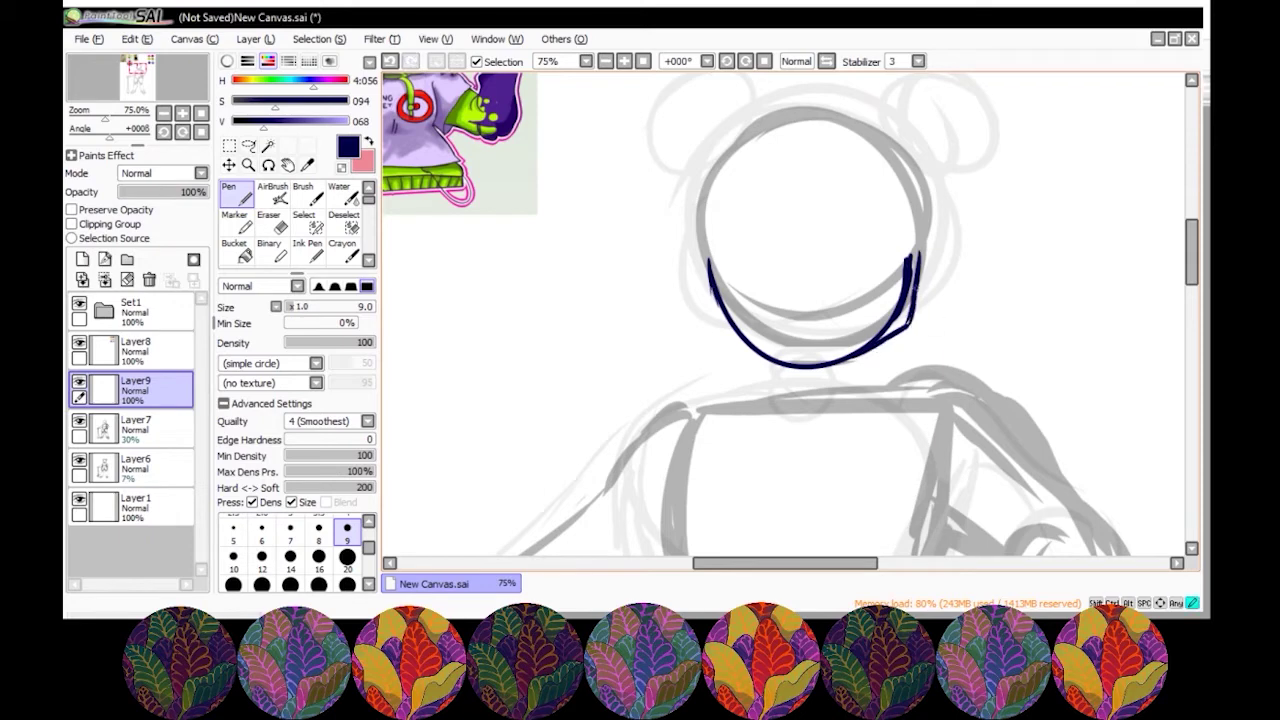
- Draw the ear outline at the upper end of the jawline
left_click_drag(920, 258, 920, 290)
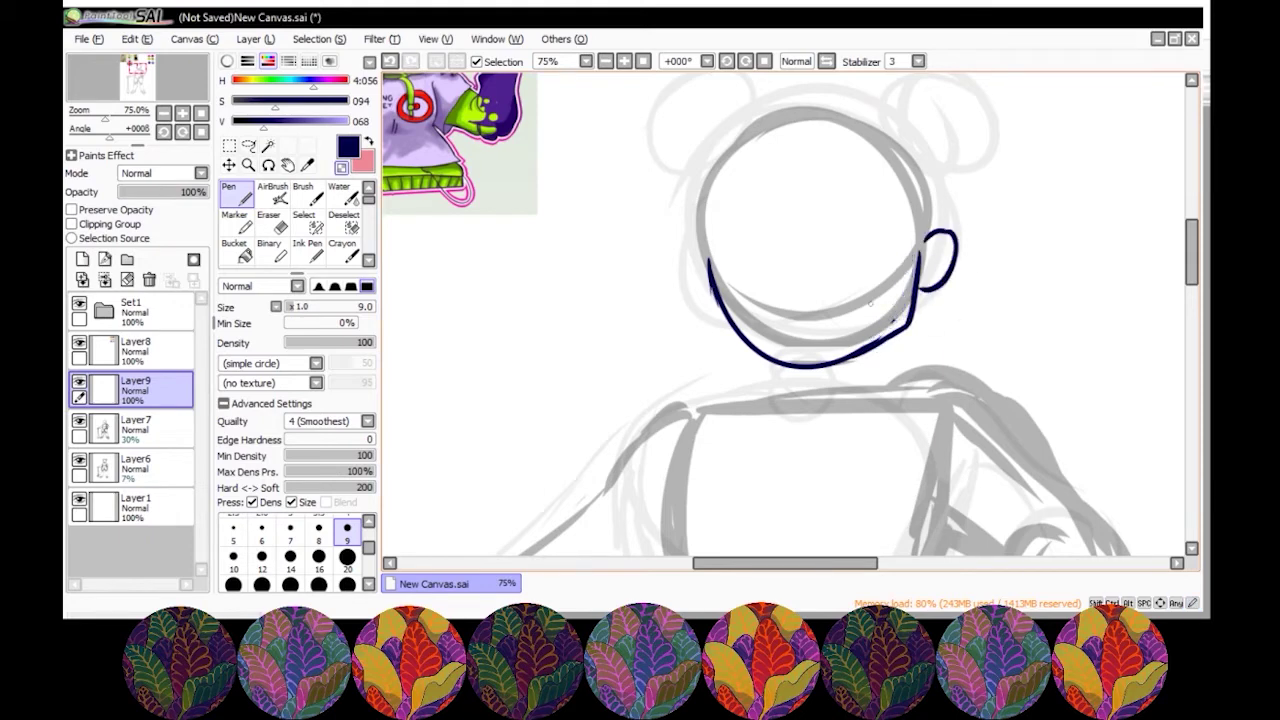
scroll(790, 310, "up", 1)
key("ctrl+z")
mouse_move(946, 236)
left_mouse_down()
mouse_move(988, 206)
mouse_move(958, 228)
mouse_move(930, 290)
left_mouse_up()
- Sketch the face's curved eye line and centre line on Layer7, with a round nose and a short mouth mark
scroll(790, 310, "up", 2)
left_click(135, 420)
left_click_drag(688, 342, 945, 345)
left_click_drag(795, 162, 790, 480)
left_click_drag(800, 372, 790, 405)
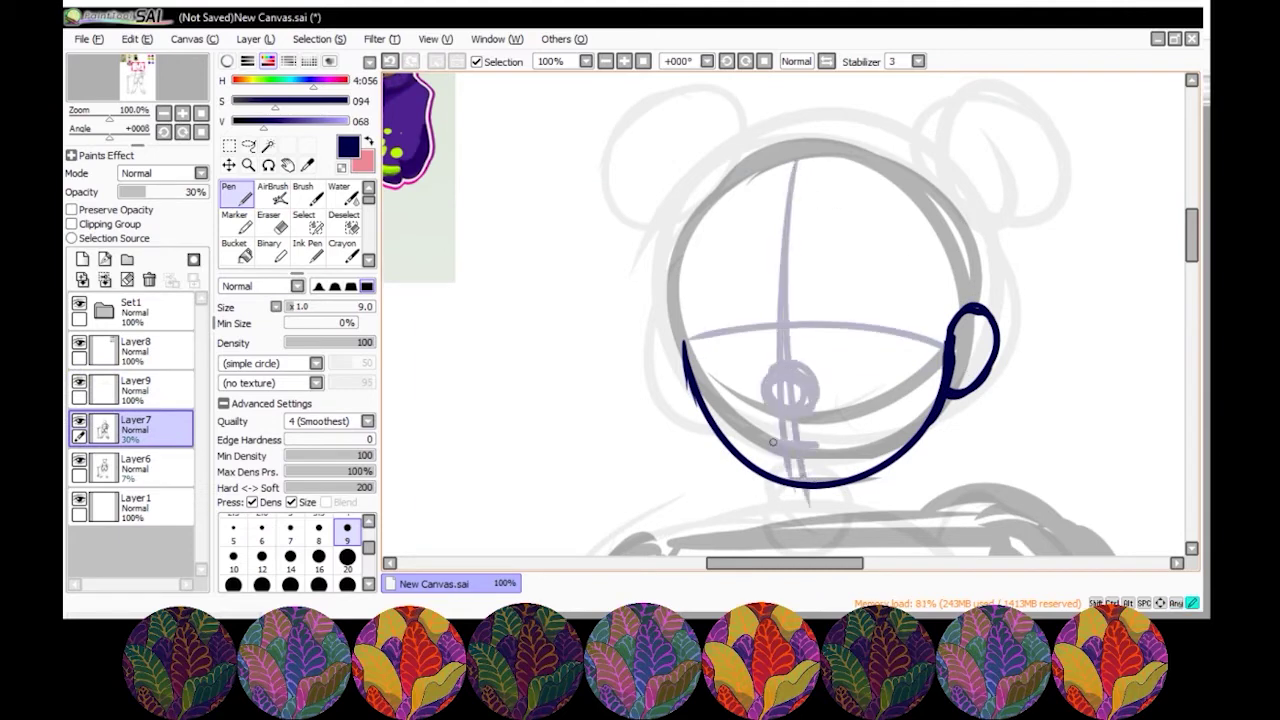
- Rough in both half-closed eyes along the horizontal face guideline
left_click_drag(822, 318, 915, 314)
left_click_drag(826, 330, 890, 352)
left_click_drag(692, 320, 762, 316)
left_click_drag(700, 330, 756, 334)
left_click_drag(690, 272, 772, 266)
left_click_drag(826, 262, 905, 246)
left_click_drag(840, 282, 875, 262)
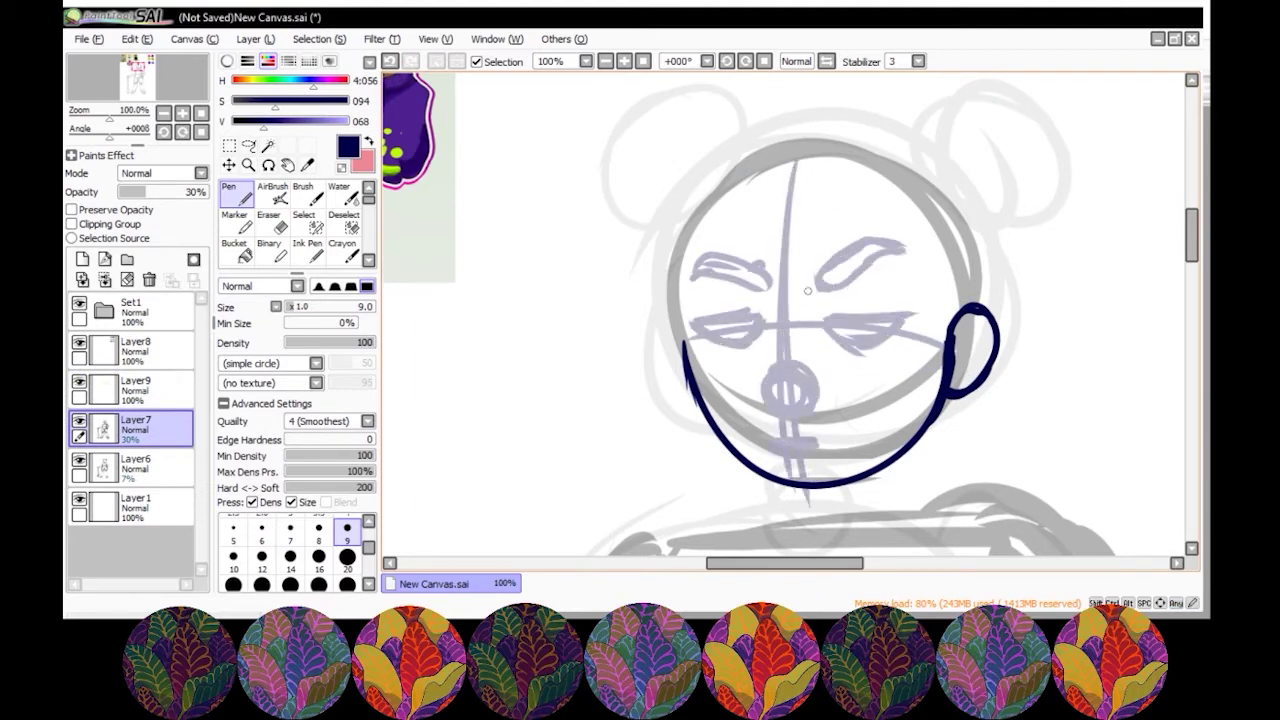
key("ctrl+z")
key("ctrl+z")
key("ctrl+z")
- Sketch both eyebrows as thick, angular shapes slanting down toward the nose
left_click_drag(815, 298, 908, 262)
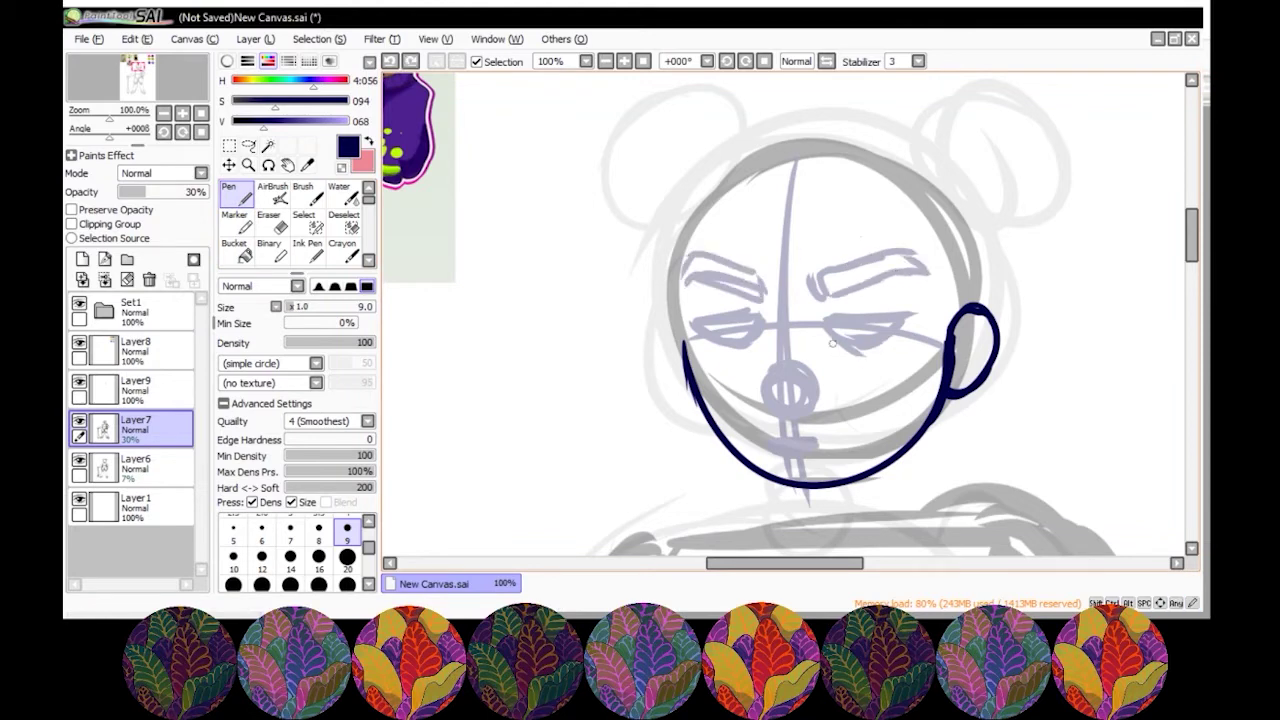
- Draw thick upper eyelids and spaced lashes around both eyes in navy on Layer8
left_click(135, 350)
left_click(182, 112)
scroll(790, 315, "down", 3)
left_click_drag(846, 190, 970, 168)
mouse_move(730, 183)
left_mouse_down()
mouse_move(640, 170)
mouse_move(746, 186)
left_mouse_up()
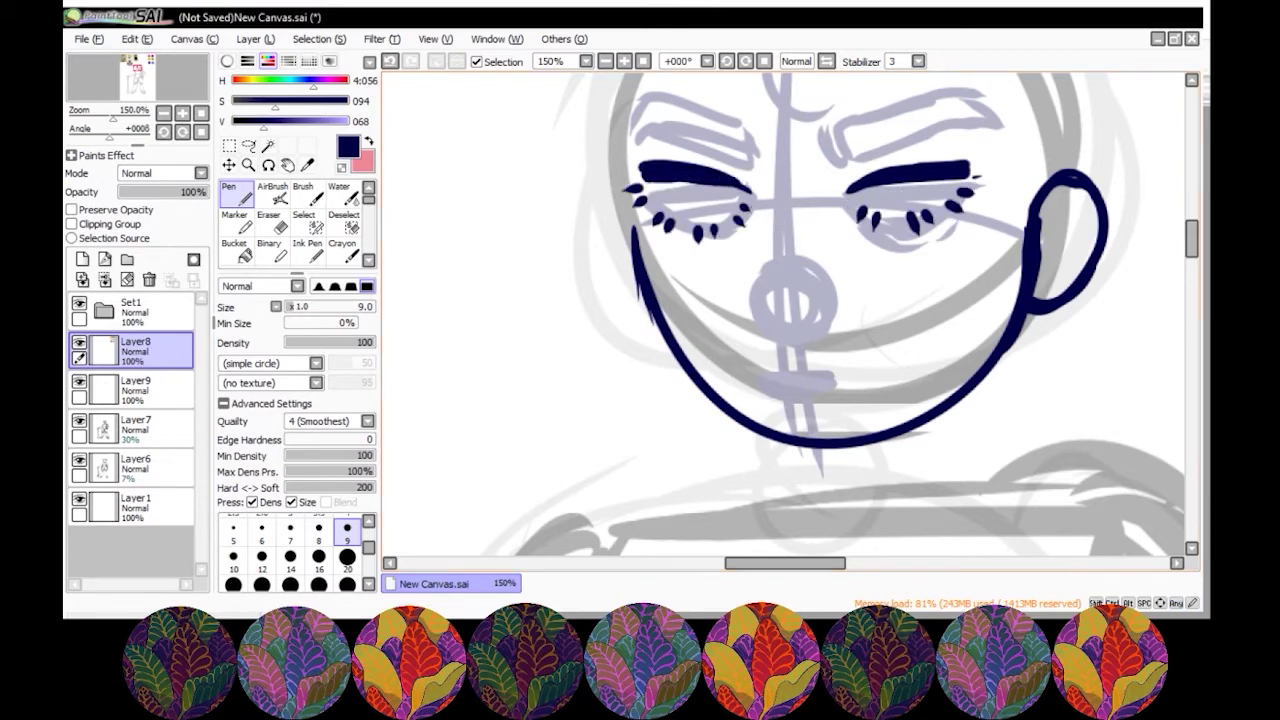
- Draw half-round irises hanging below the upper lids of both eyes
key("ctrl+plus")
mouse_move(655, 150)
left_mouse_down()
mouse_move(712, 152)
mouse_move(716, 166)
left_mouse_up()
left_click_drag(940, 152, 1002, 140)
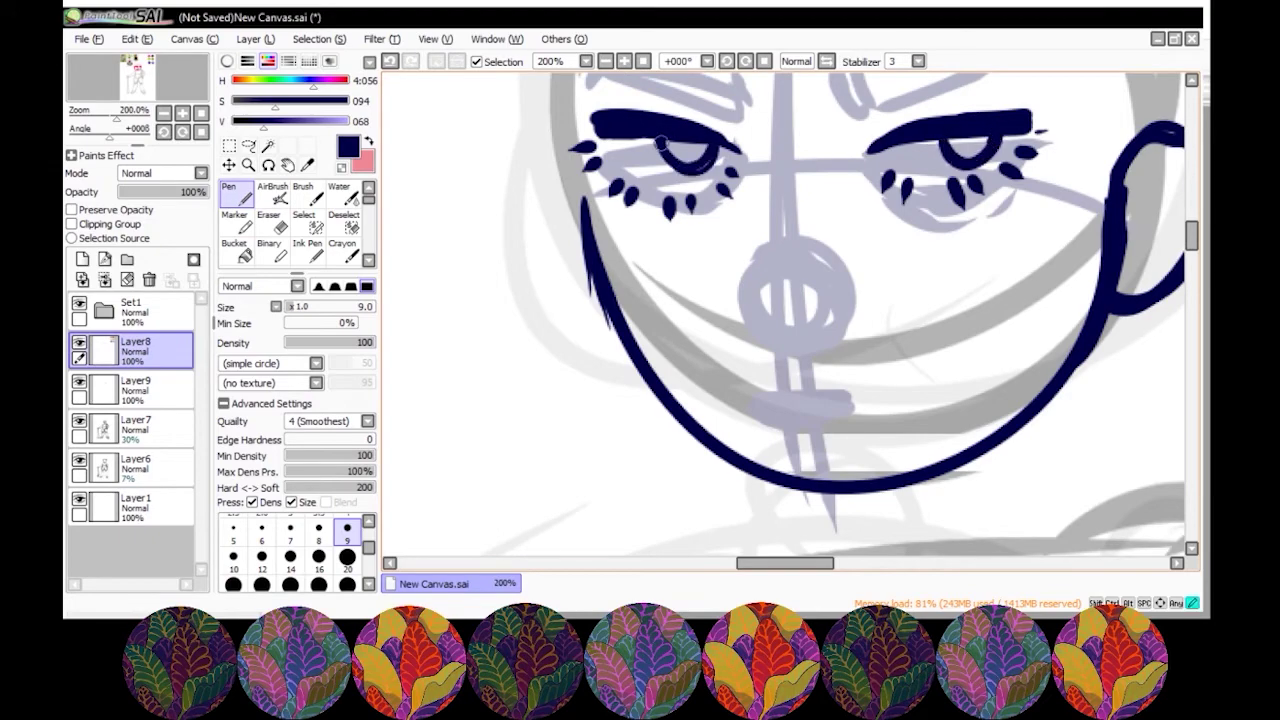
- Draw the nostrils and the bottom of the nose over the round nose guide, plus a short bridge mark
scroll(700, 240, "down", 1)
scroll(740, 300, "up", 1)
left_click_drag(742, 303, 757, 334)
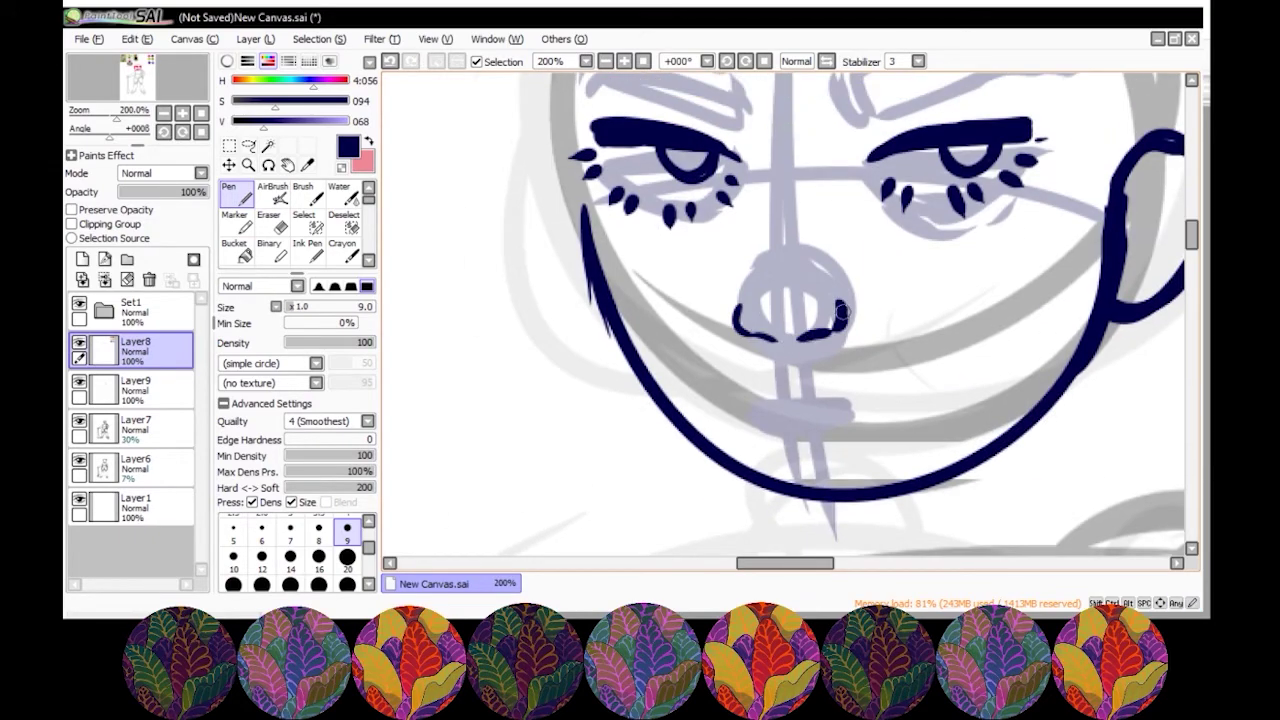
scroll(843, 312, "down", 4)
scroll(882, 331, "up", 6)
scroll(820, 342, "down", 4)
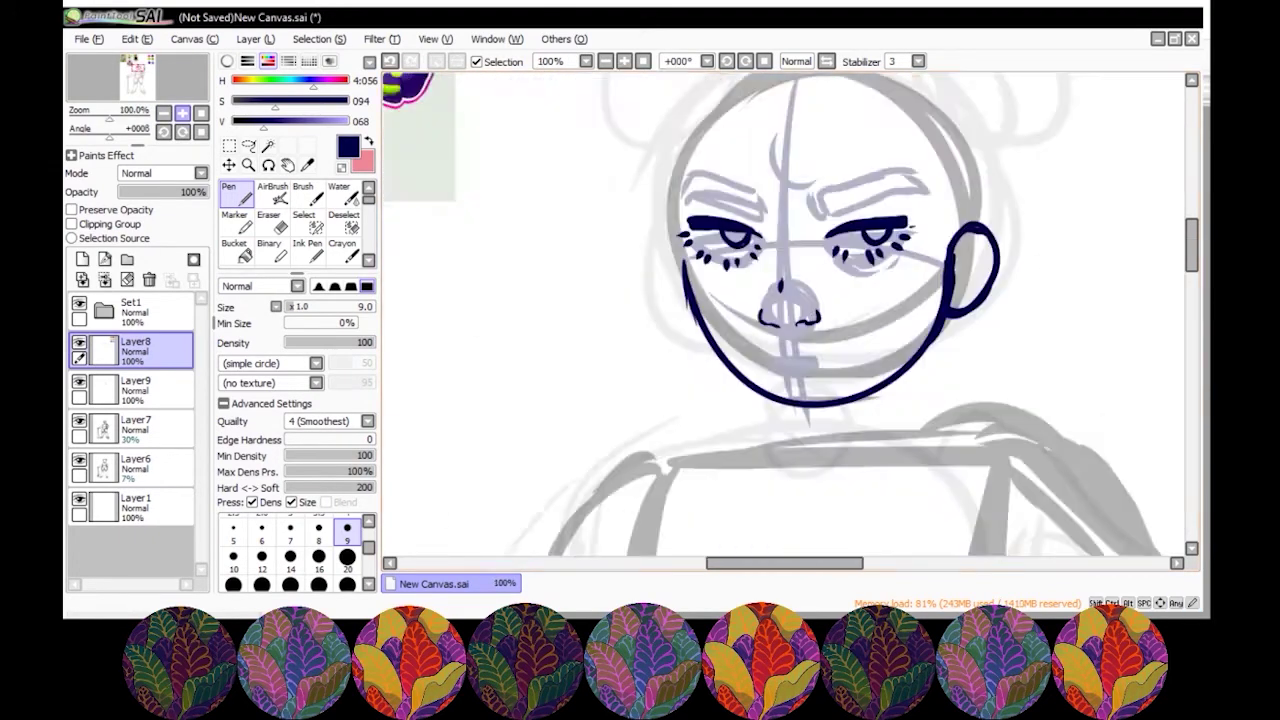
- Draw the mouth as a slightly tilted line with round dots at both corners, and complete the three nose bridge ticks
scroll(780, 290, "up", 4)
scroll(760, 250, "down", 3)
left_click_drag(690, 178, 956, 150)
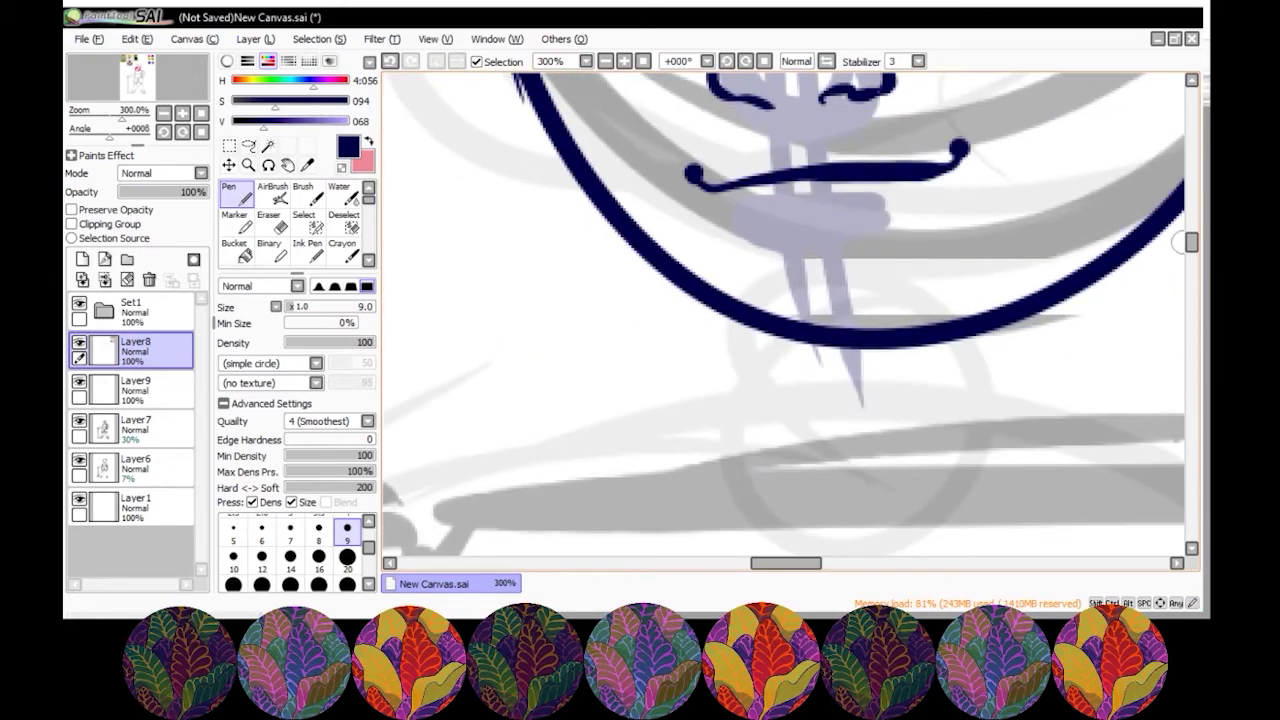
scroll(760, 435, "down", 1)
scroll(760, 435, "down", 3)
scroll(760, 435, "up", 3)
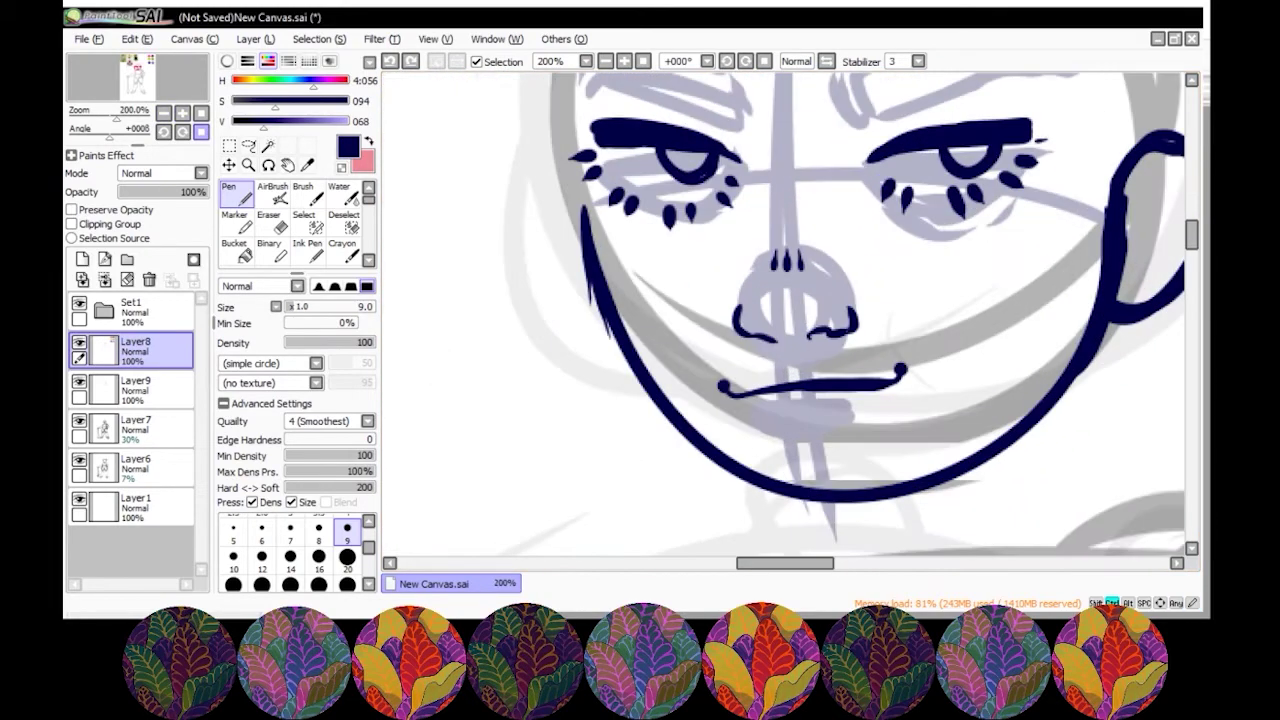
- Select the eye farther from the ear and scale it down slightly toward the nose
scroll(790, 310, "down", 1)
key("m")
left_click_drag(626, 163, 754, 251)
key("ctrl+t")
left_click_drag(626, 163, 645, 185)
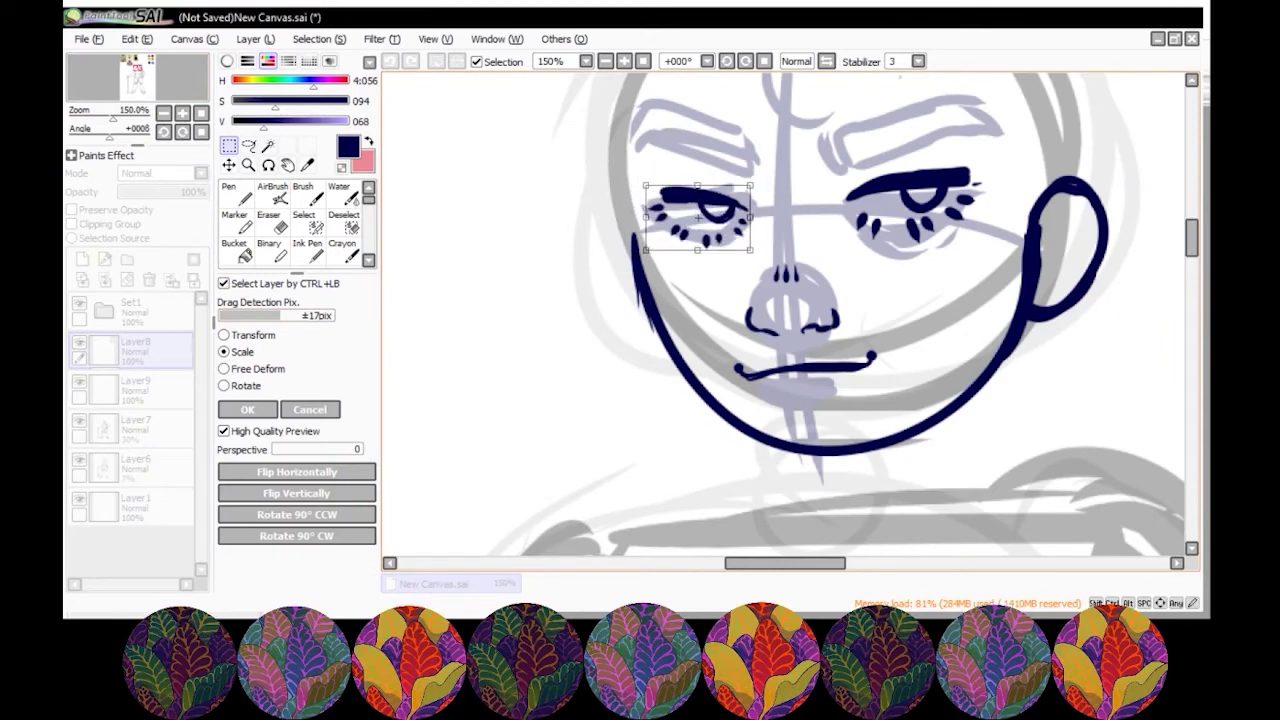
key("Return")
key("ctrl+t")
mouse_move(840, 160)
left_mouse_down()
mouse_move(985, 250)
mouse_move(845, 175)
mouse_move(836, 185)
left_mouse_up()
key("Return")
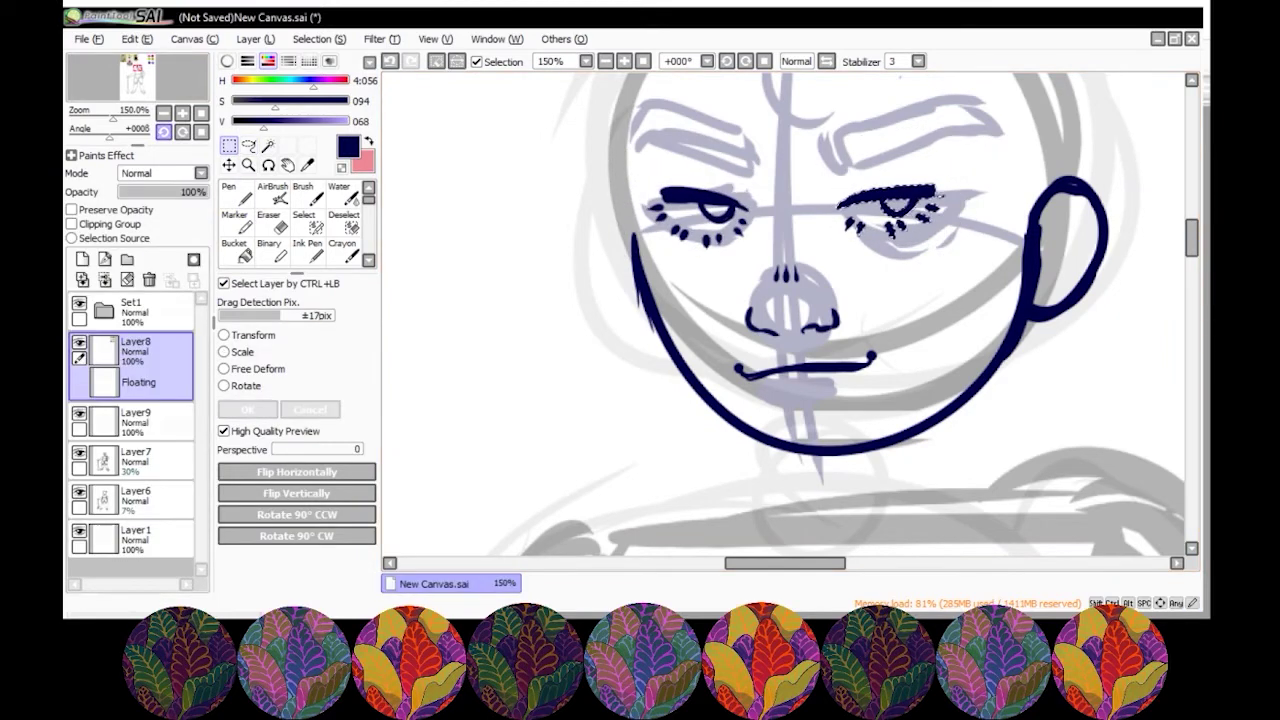
key("ctrl+z")
key("ctrl+z")
- Scale down the eye nearer the ear slightly, keeping its inner upper corner in place
key("ctrl+t")
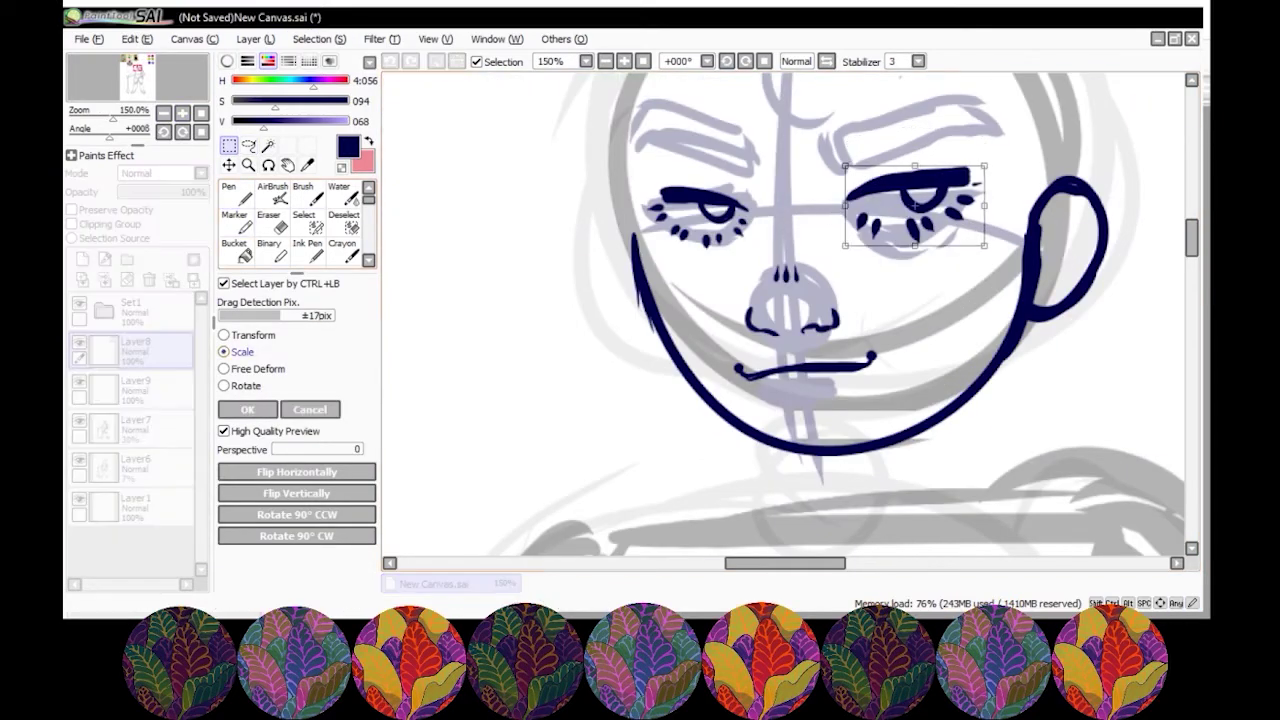
left_click_drag(985, 245, 962, 238)
key("Return")
- Draw and fill the eyebrow nearer the ear as a thick, tapering navy shape
key("n")
scroll(858, 314, "up", 1)
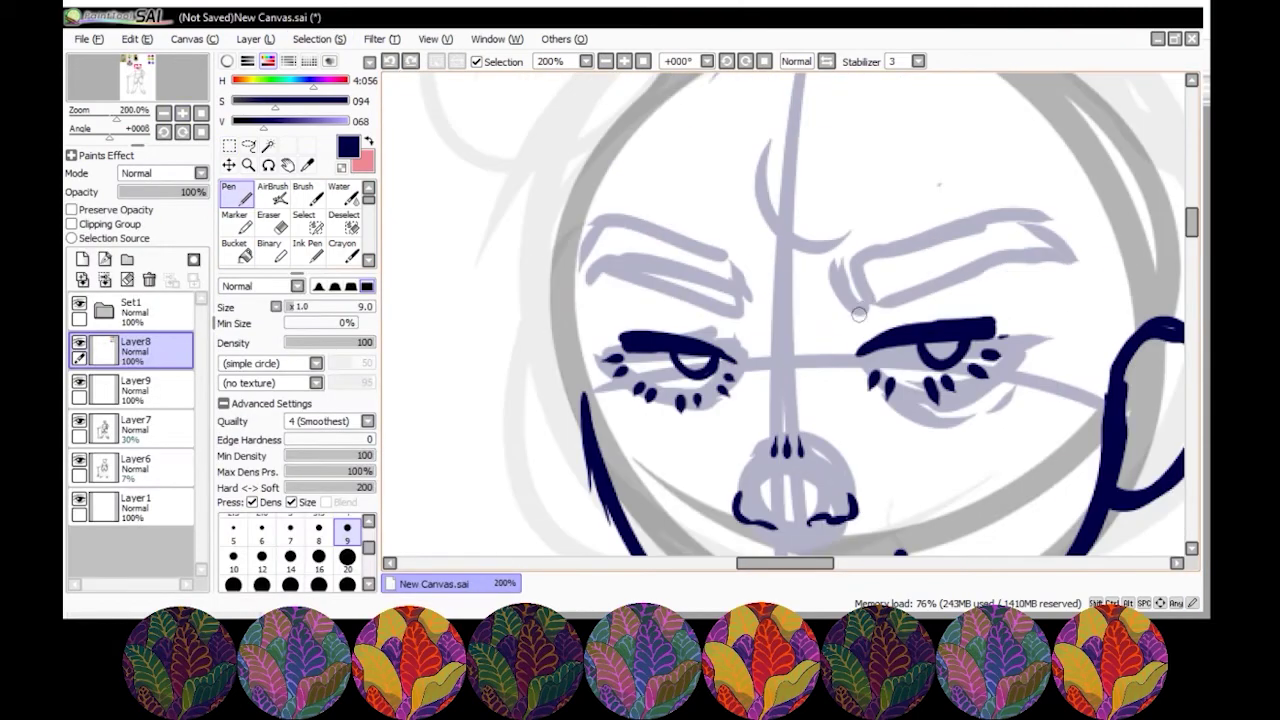
mouse_move(850, 298)
left_mouse_down()
mouse_move(1030, 265)
mouse_move(858, 322)
mouse_move(834, 316)
mouse_move(836, 328)
mouse_move(1030, 262)
left_mouse_up()
scroll(960, 250, "down", 1)
scroll(989, 248, "up", 1)
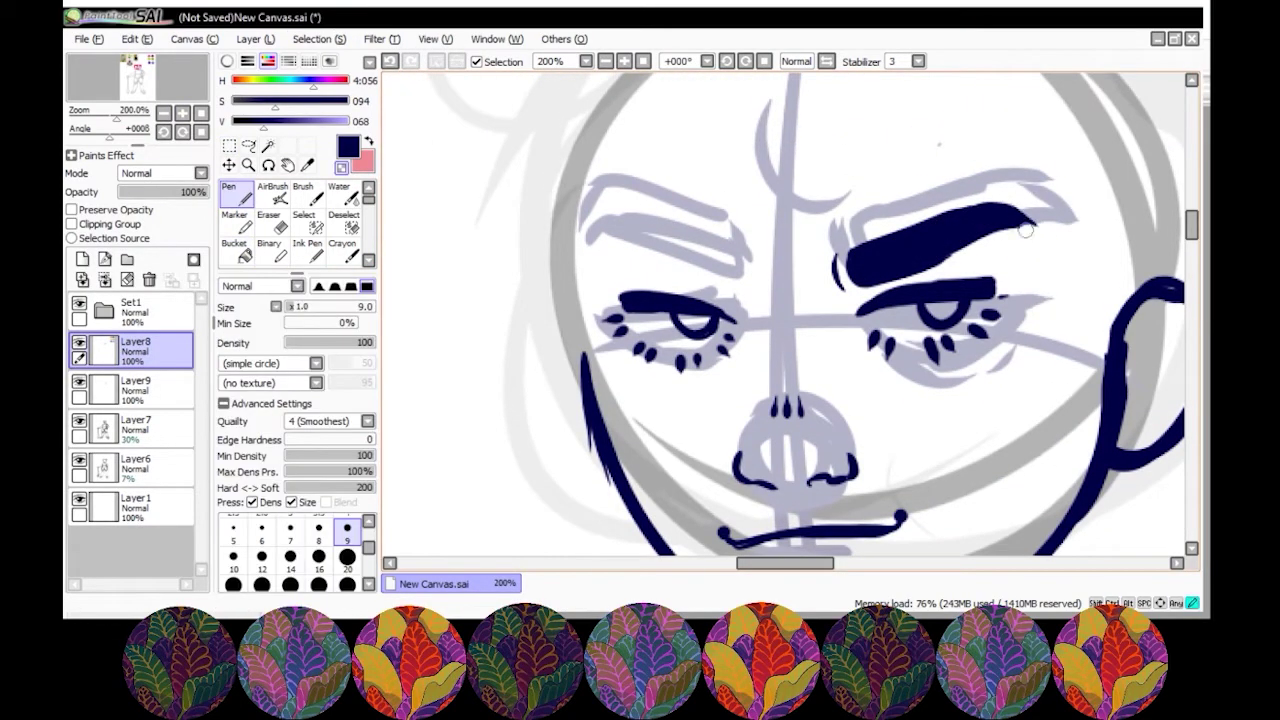
- Outline the other eyebrow along its guide and fill it solid navy with a tapered outer end
scroll(1025, 230, "down", 2)
scroll(1025, 230, "up", 2)
left_click_drag(590, 232, 740, 270)
left_click_drag(668, 212, 744, 272)
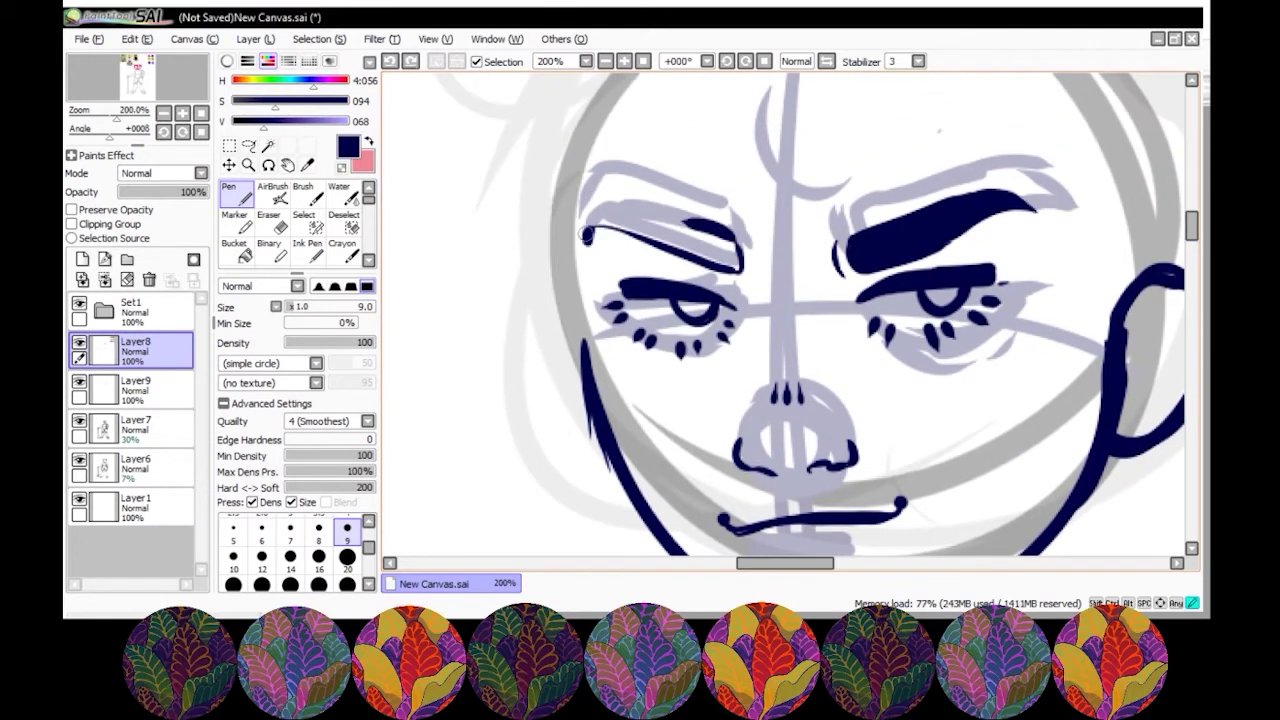
mouse_move(587, 234)
left_mouse_down()
mouse_move(689, 205)
mouse_move(592, 242)
left_mouse_up()
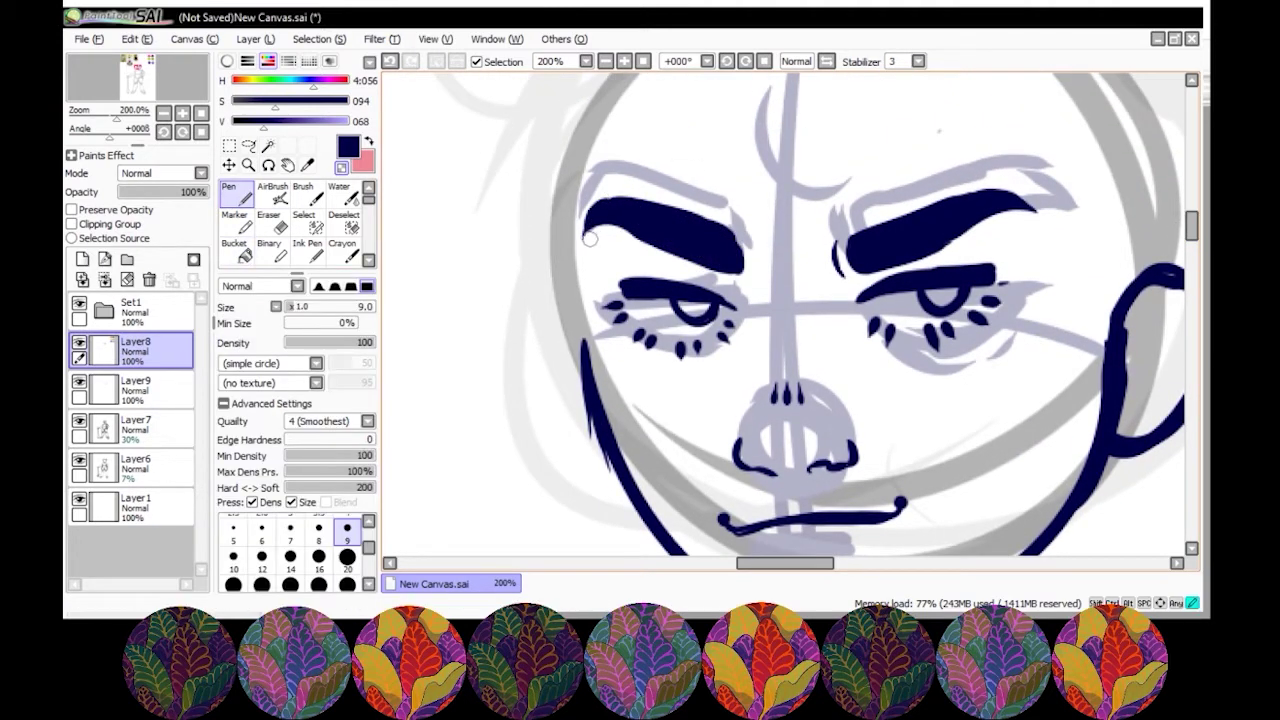
- Draw the inner fold lines of the ear and merge the feature linework into the face outline layer below
scroll(632, 191, "down", 3)
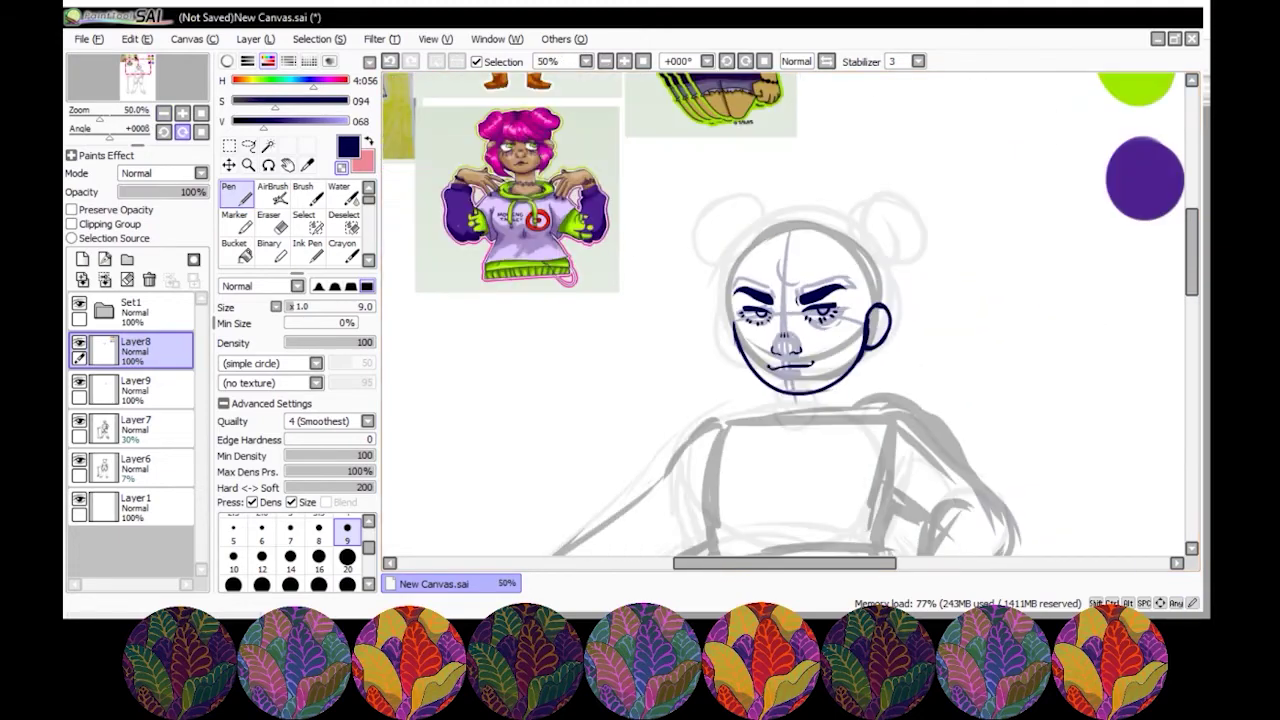
scroll(632, 191, "up", 2)
left_click_drag(1037, 368, 1043, 333)
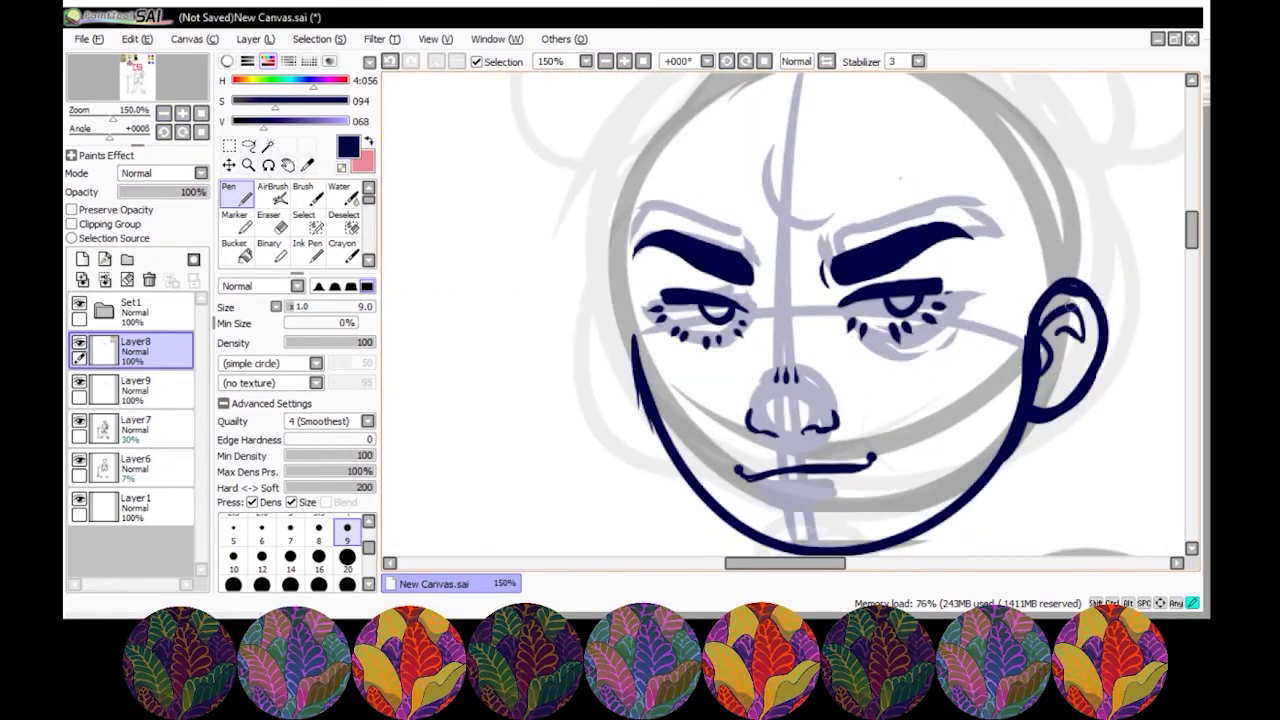
key("ctrl+e")
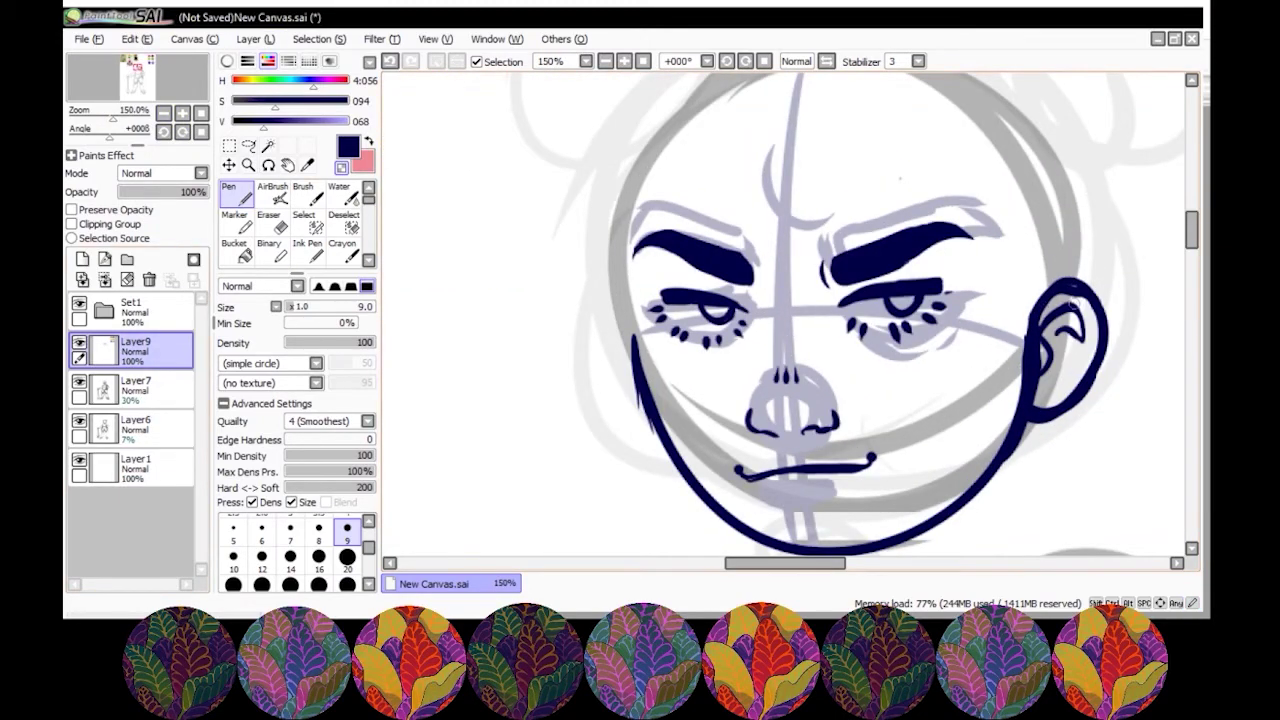
- On Layer7, sketch wavy bangs across the forehead and a long curly strand hanging beside the ear
scroll(862, 316, "down", 3)
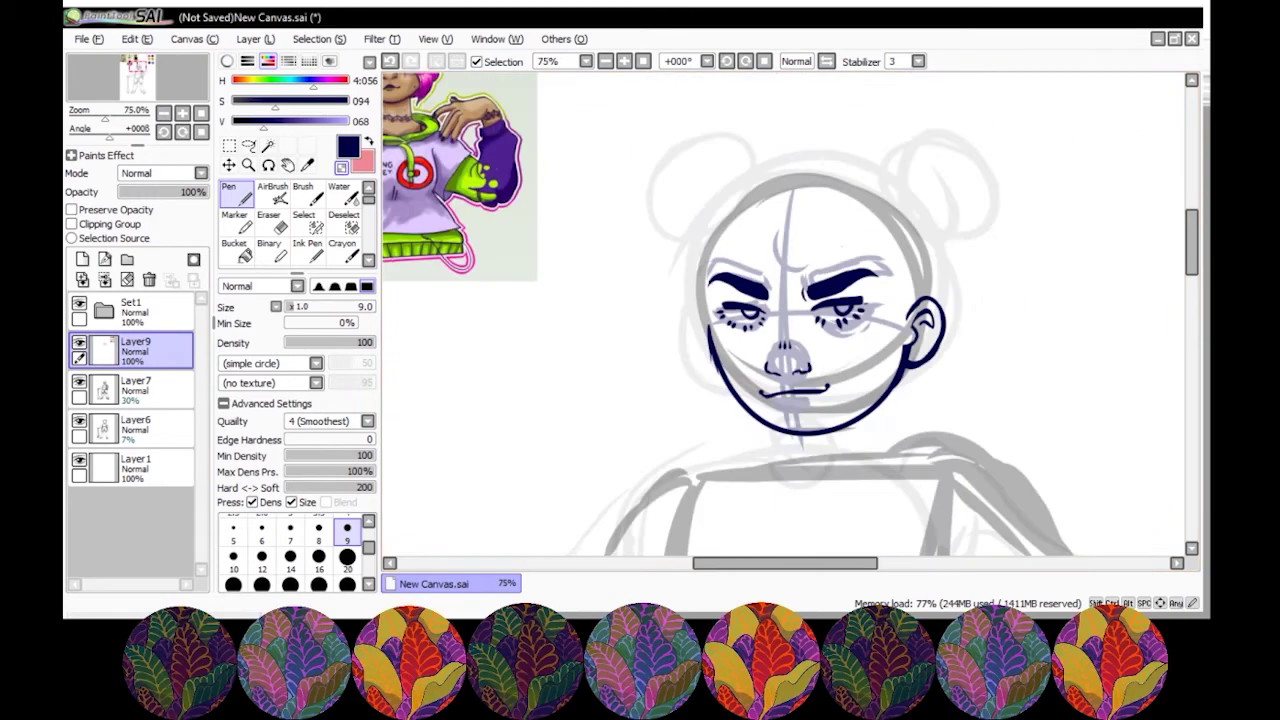
left_click(135, 388)
scroll(780, 300, "down", 3)
scroll(780, 300, "up", 4)
left_click_drag(740, 298, 845, 343)
scroll(840, 320, "up", 5)
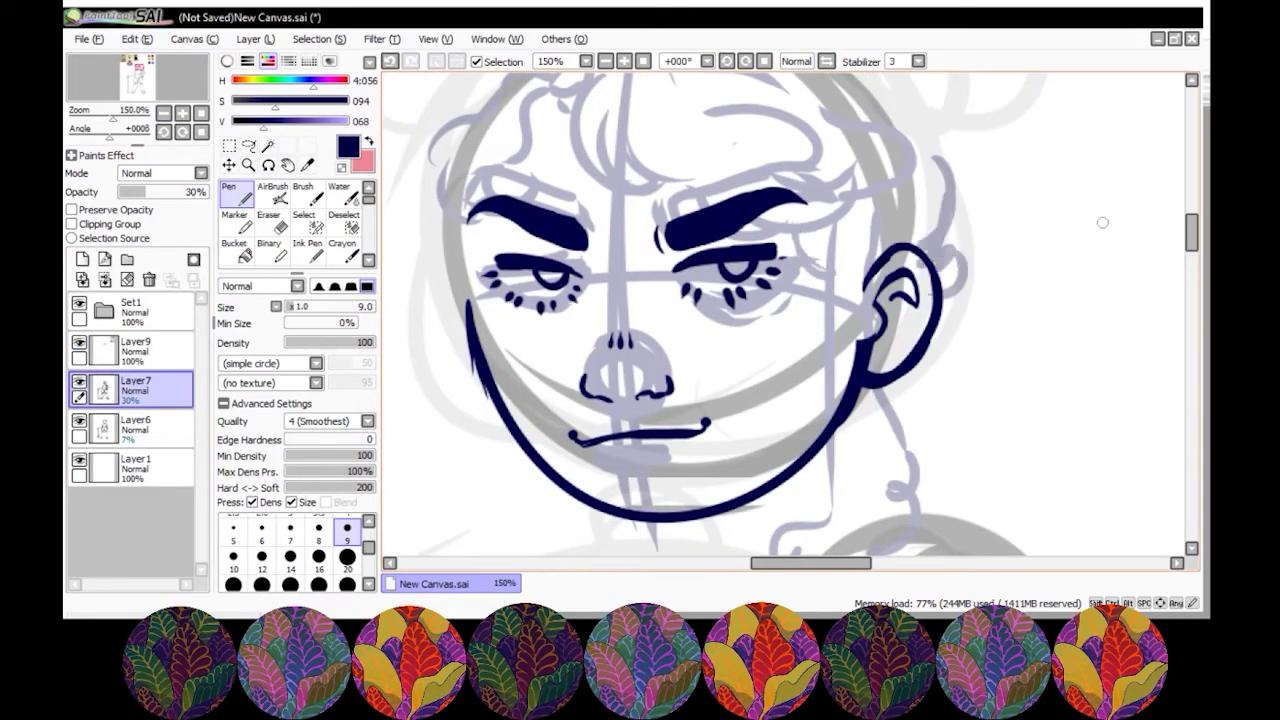
- Sketch the bun on the ear's side as a banded oval, with loose curls beneath it and behind the ear
scroll(1000, 240, "up", 3)
left_click_drag(880, 90, 1030, 170)
left_click_drag(840, 180, 1010, 290)
left_click_drag(900, 100, 929, 227)
left_click_drag(1050, 298, 988, 382)
left_click_drag(958, 328, 1020, 382)
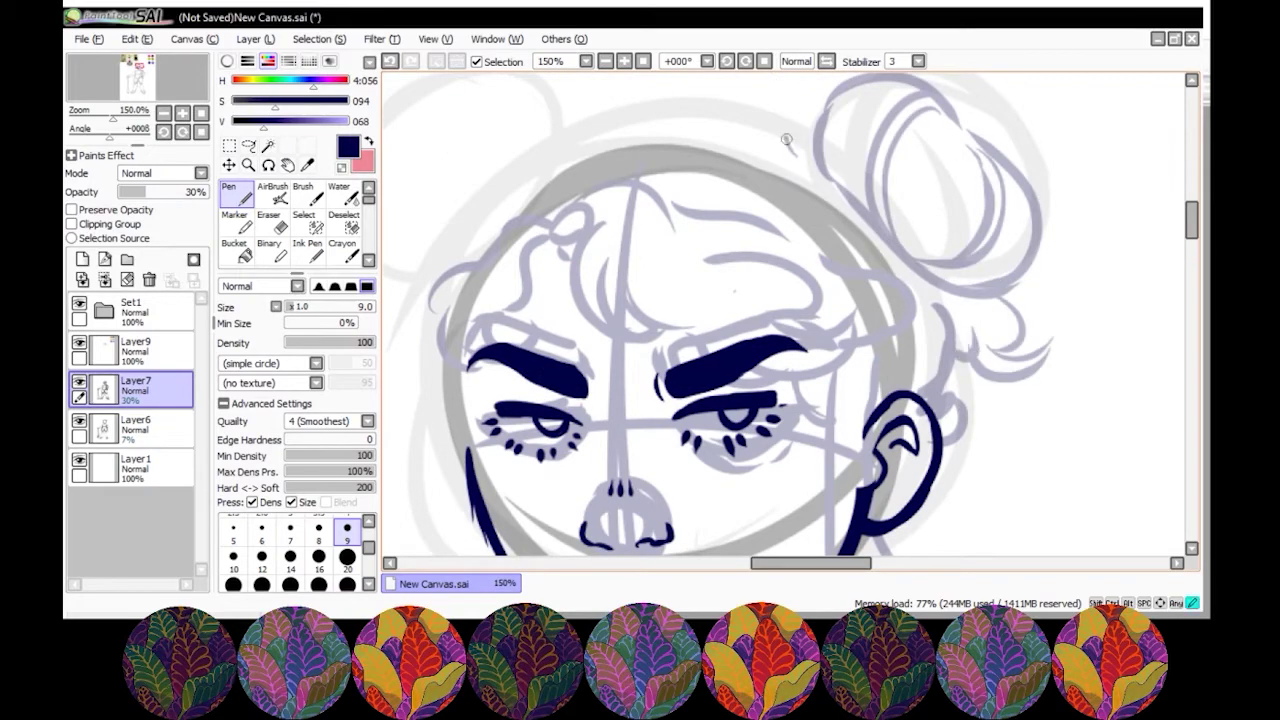
left_click_drag(782, 88, 815, 164)
scroll(760, 487, "down", 3)
scroll(760, 487, "left", 5)
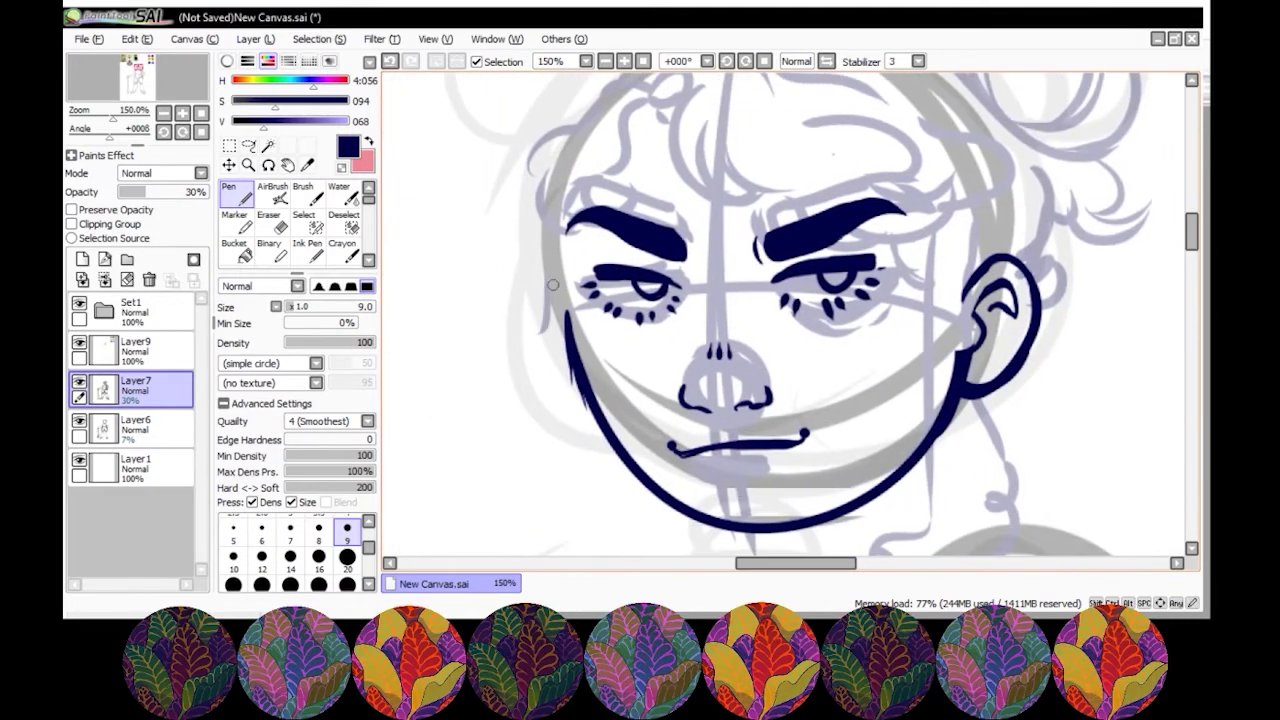
- Remove the long hanging strand from the hair sketch on Layer7 and rough in short curls around the ear and jaw
key("alt+bracketright")
key("ctrl+minus")
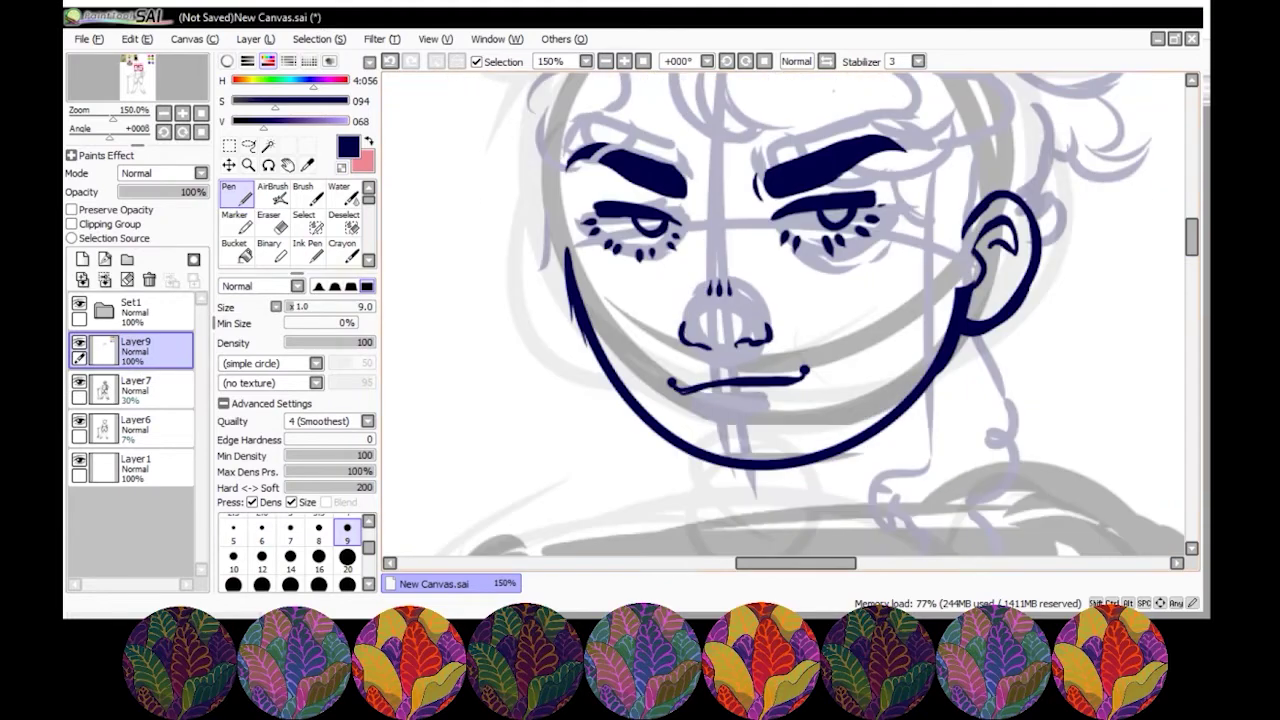
key("ctrl+minus")
key("ctrl+minus")
key("ctrl+plus")
key("ctrl+plus")
key("alt+bracketleft")
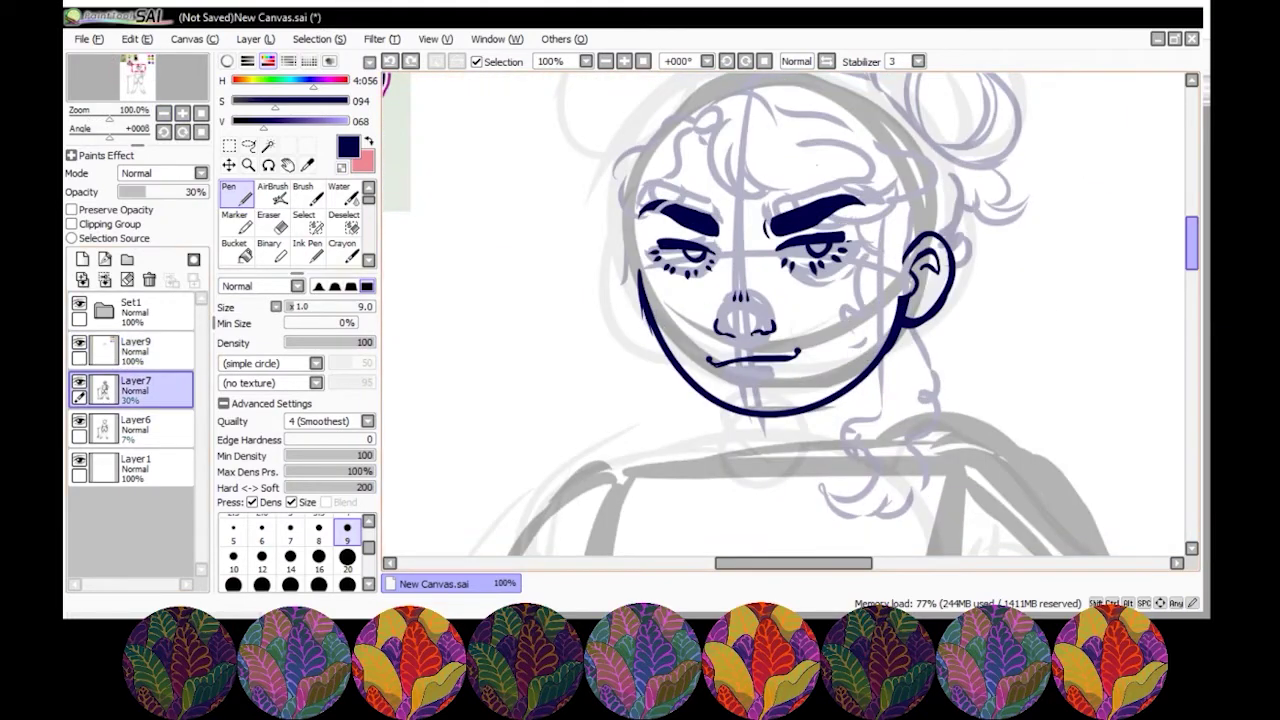
scroll(898, 340, "down", 1)
key("ctrl+z")
key("ctrl+z")
key("ctrl+z")
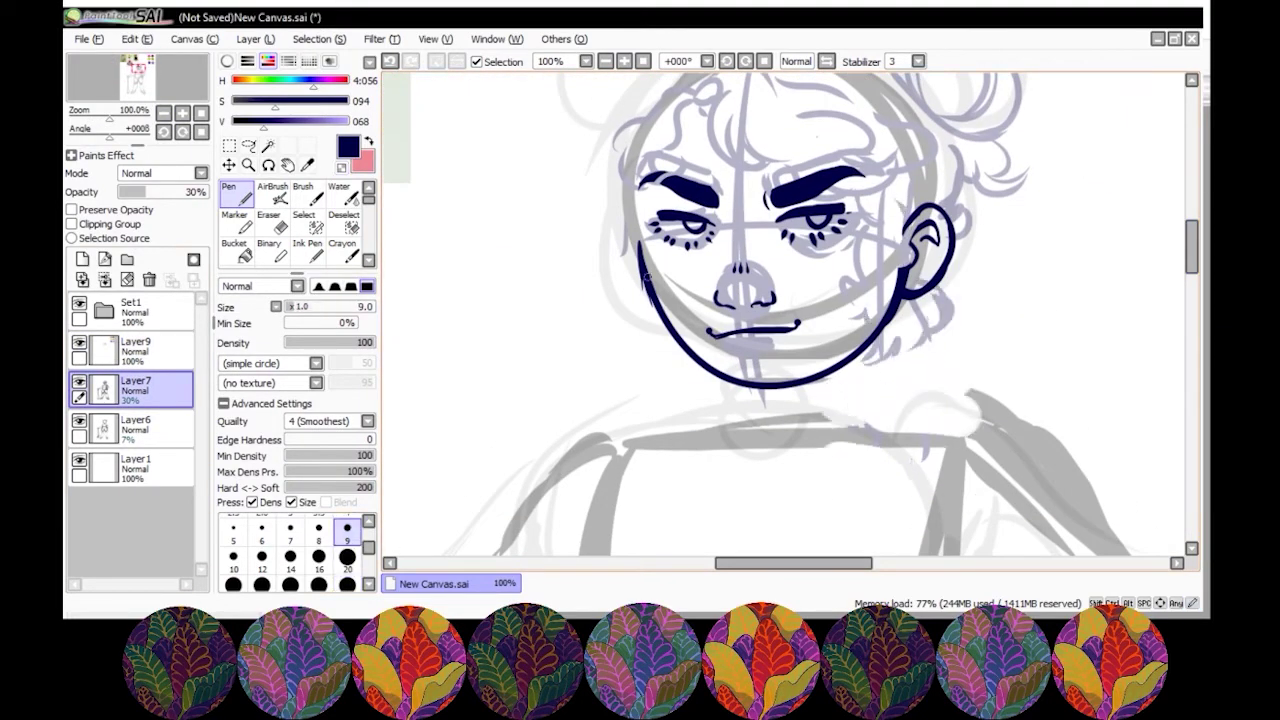
- Sketch loose curls down the cheek farther from the ear and start the outline of the second bun
mouse_move(600, 215)
left_mouse_down()
mouse_move(610, 330)
mouse_move(700, 378)
left_mouse_up()
left_click_drag(988, 230, 996, 267)
scroll(996, 267, "up", 4)
left_click_drag(610, 125, 580, 240)
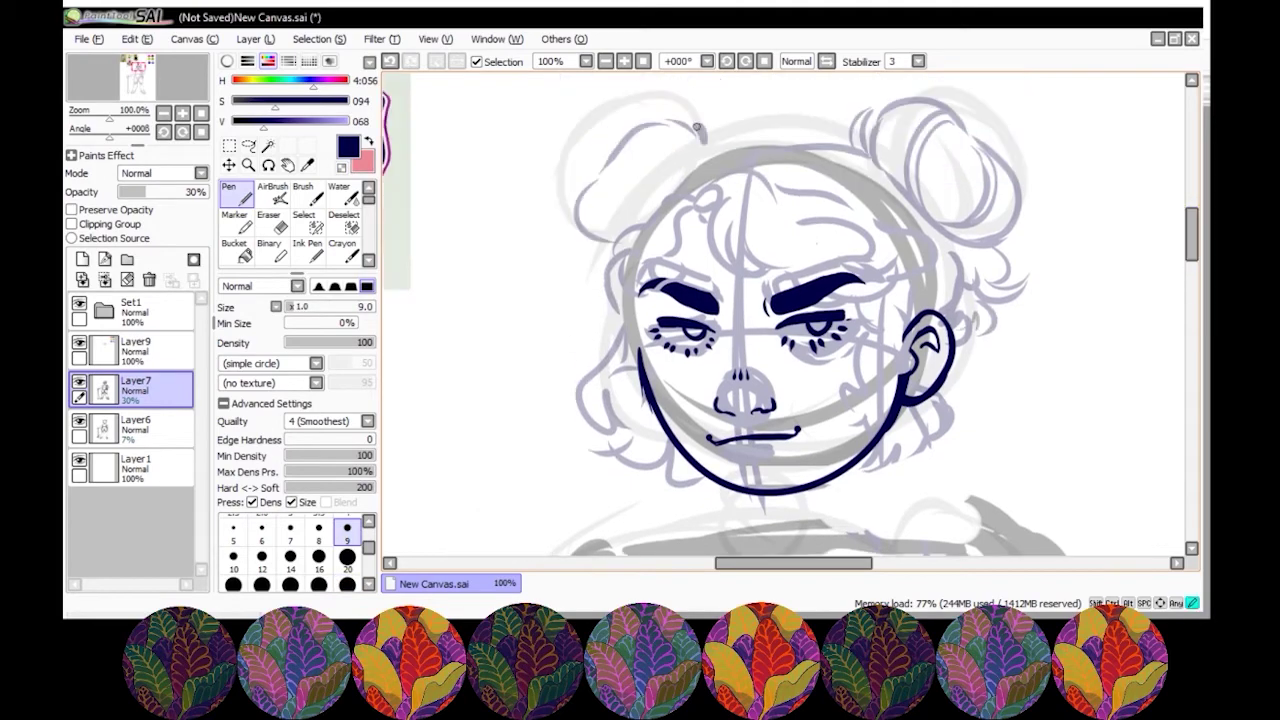
- Complete the second bun's sketch with band lines at its base and small loose curls beneath it
left_click_drag(645, 110, 730, 200)
left_click_drag(610, 200, 645, 245)
left_click_drag(560, 250, 585, 305)
mouse_move(600, 175)
left_mouse_down()
mouse_move(645, 205)
mouse_move(570, 242)
left_mouse_up()
left_click_drag(676, 108, 720, 158)
left_click_drag(594, 304, 614, 342)
left_click_drag(626, 146, 720, 110)
left_click_drag(600, 186, 582, 224)
mouse_move(678, 122)
left_mouse_down()
mouse_move(626, 146)
mouse_move(790, 265)
left_mouse_up()
scroll(746, 148, "down", 2)
- On Layer9, ink the large swooping forehead curl and the wavy upper edge of the bangs toward the ear
left_click(135, 345)
left_click(182, 113)
mouse_move(738, 200)
left_mouse_down()
mouse_move(840, 258)
mouse_move(794, 262)
left_mouse_up()
key("ctrl+z")
left_click_drag(864, 290, 960, 272)
mouse_move(645, 165)
left_mouse_down()
mouse_move(790, 128)
mouse_move(993, 207)
left_mouse_up()
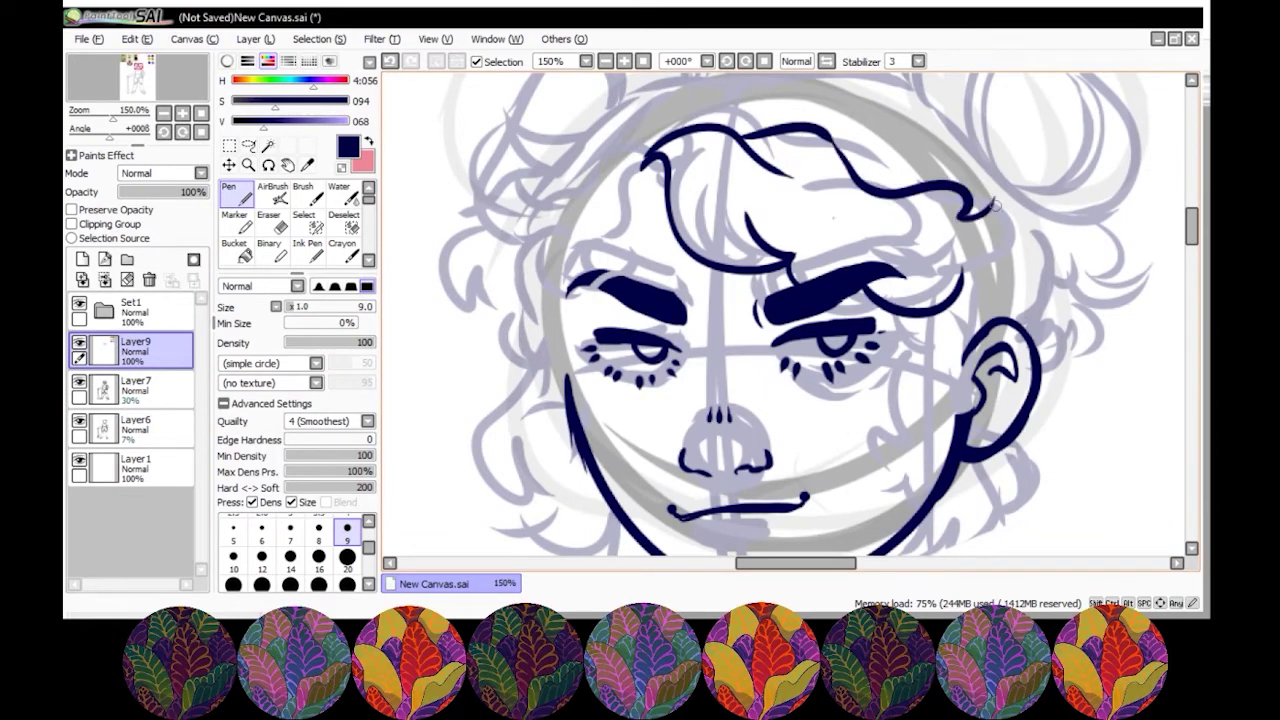
- Ink the wavy front lock framing the temple farther from the ear
mouse_move(645, 168)
left_mouse_down()
mouse_move(595, 272)
mouse_move(605, 300)
mouse_move(515, 225)
left_mouse_up()
left_click_drag(515, 225, 630, 145)
left_click_drag(645, 150, 610, 190)
scroll(423, 204, "down", 3)
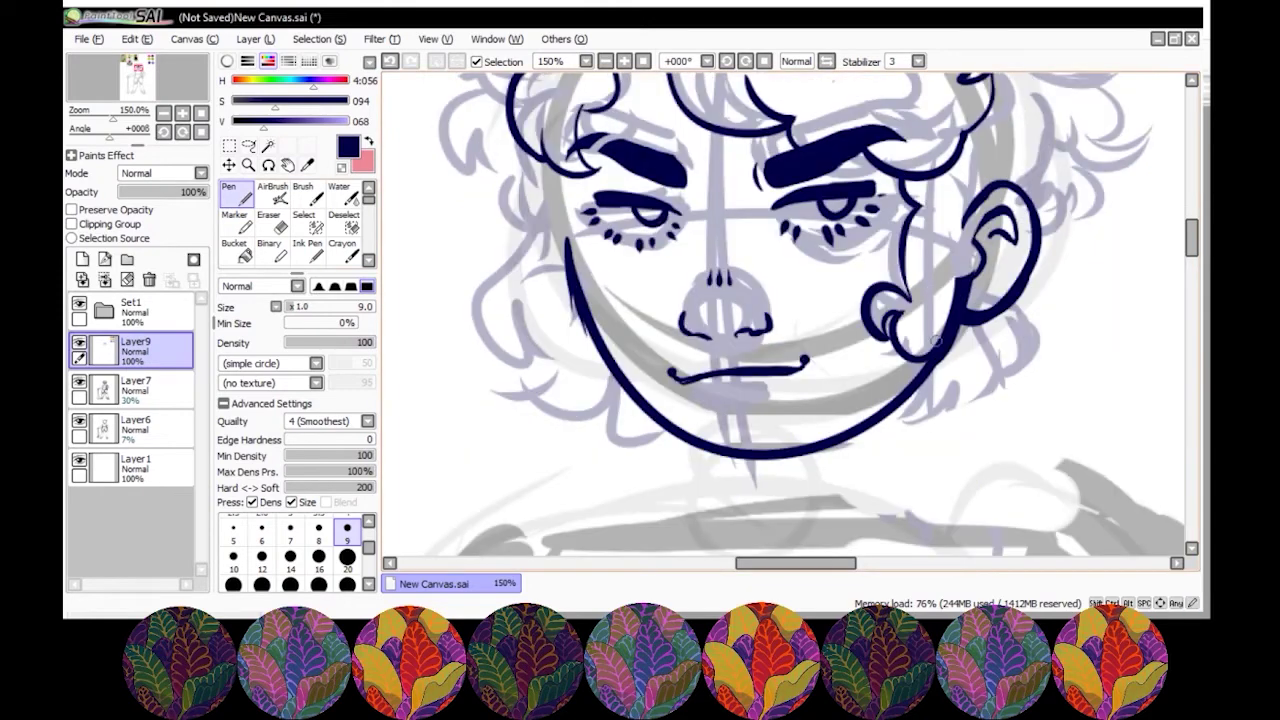
- Ink the curls in front of and below the ear, and add two piercing dots on the ear
left_click_drag(970, 350, 885, 378)
left_click_drag(940, 180, 965, 250)
left_click_drag(1015, 300, 985, 265)
left_click_drag(995, 320, 950, 395)
left_click_drag(1022, 248, 1015, 262)
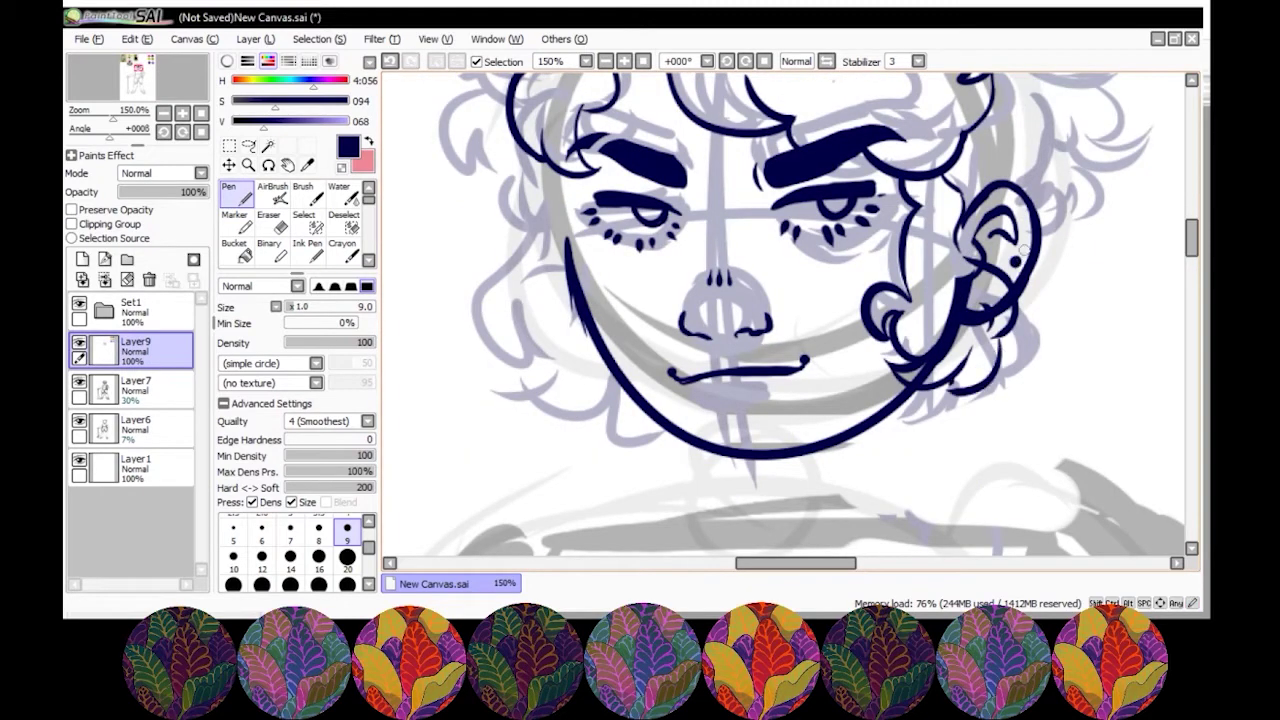
left_click_drag(950, 332, 980, 325)
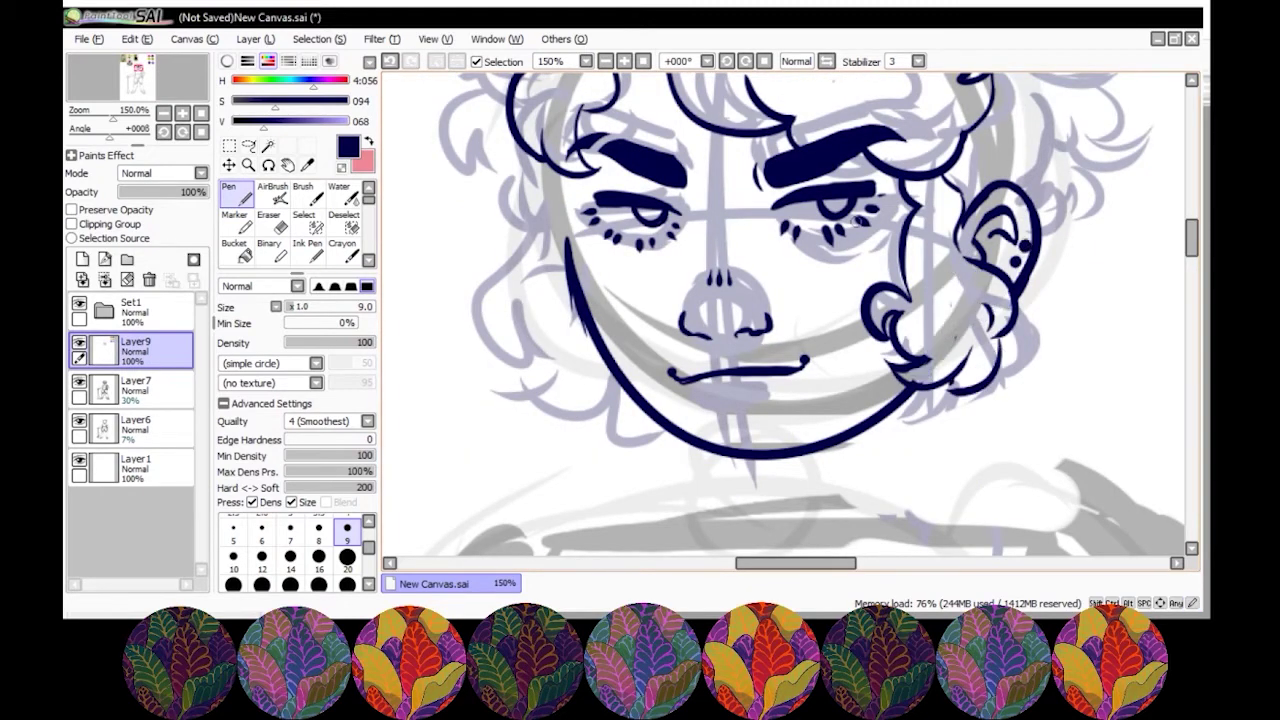
- Ink the curls running down the cheek farther from the ear, keeping them close to the jaw
scroll(960, 236, "up", 2)
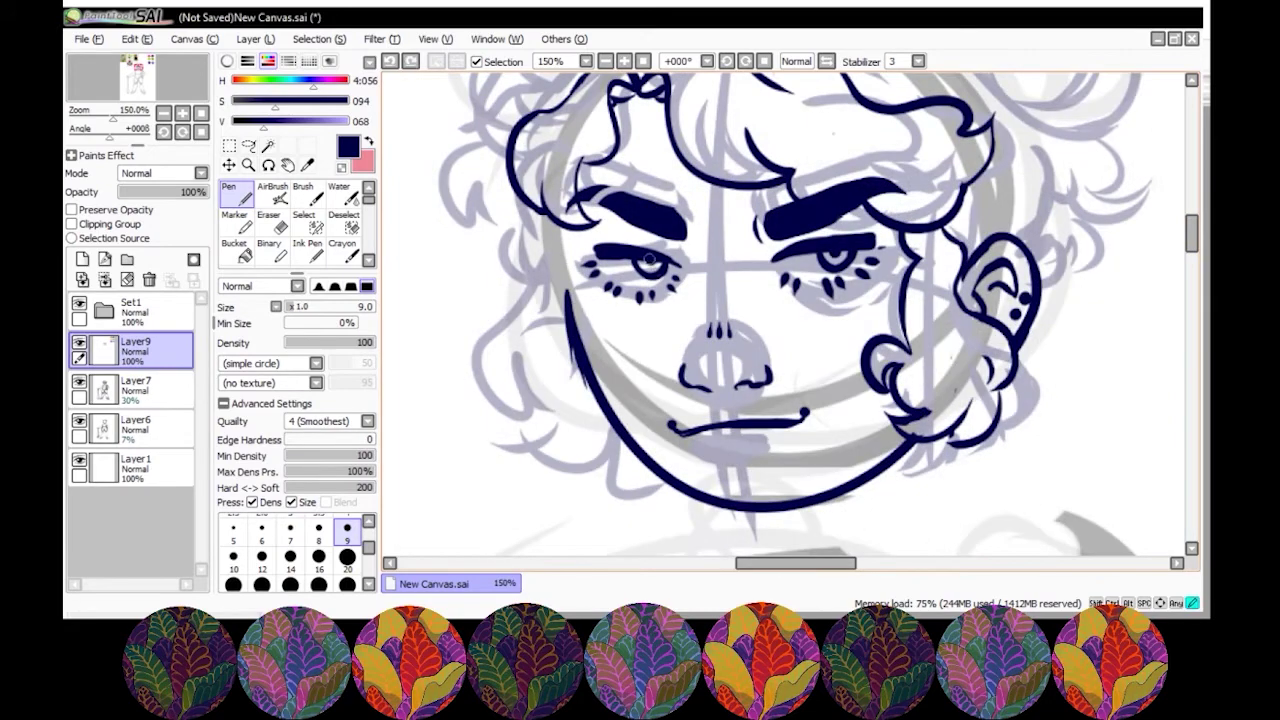
scroll(790, 315, "down", 2)
scroll(790, 315, "left", 3)
scroll(790, 315, "up", 2)
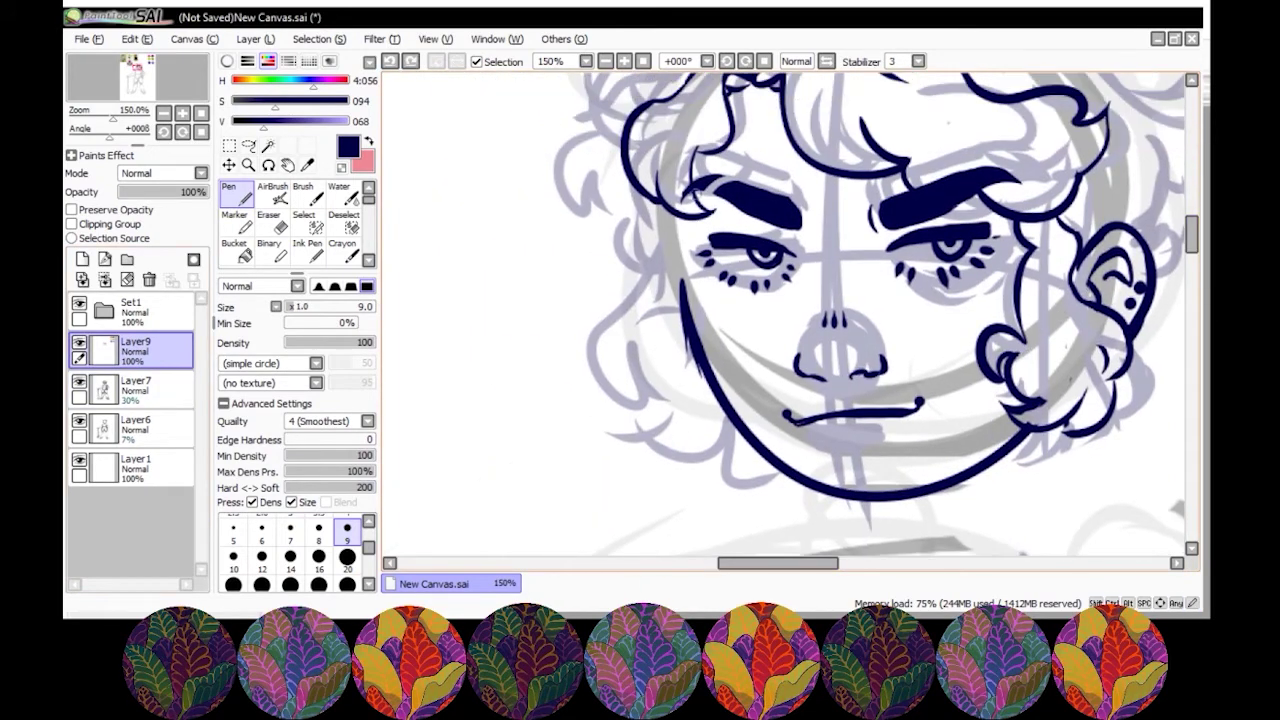
key("ctrl+z")
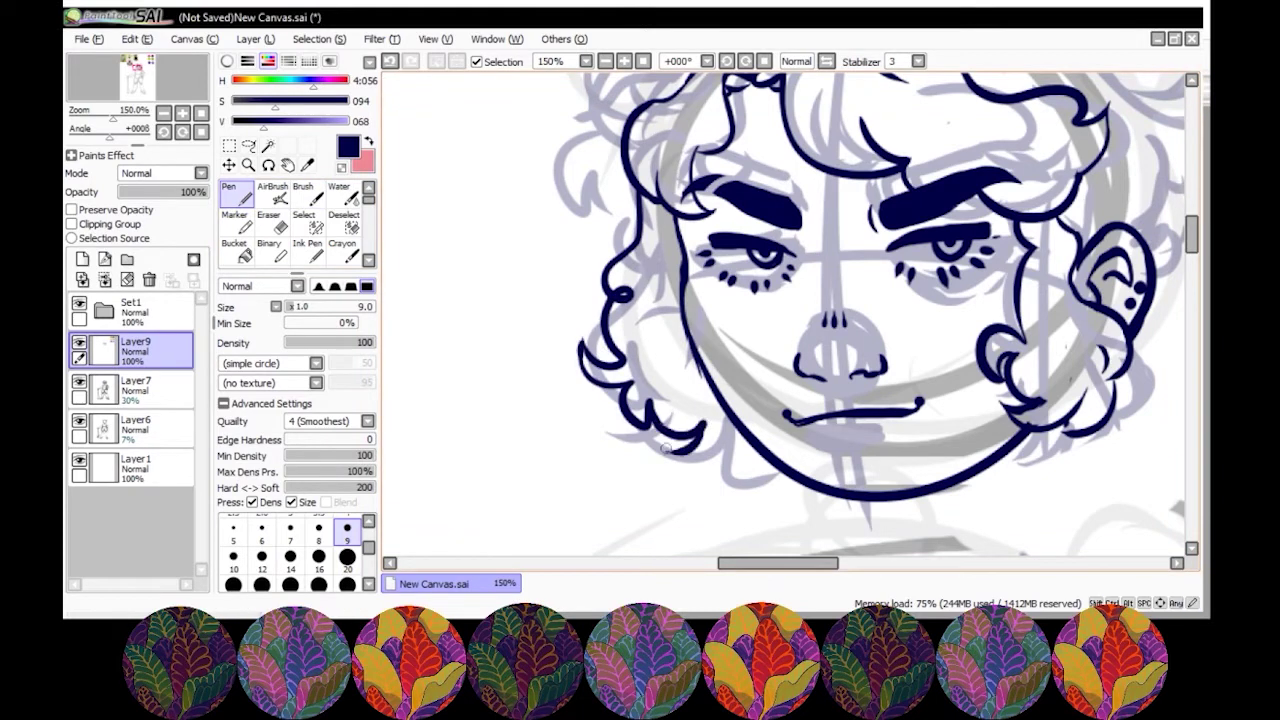
mouse_move(676, 205)
left_mouse_down()
mouse_move(622, 340)
mouse_move(705, 452)
left_mouse_up()
scroll(720, 240, "down", 1)
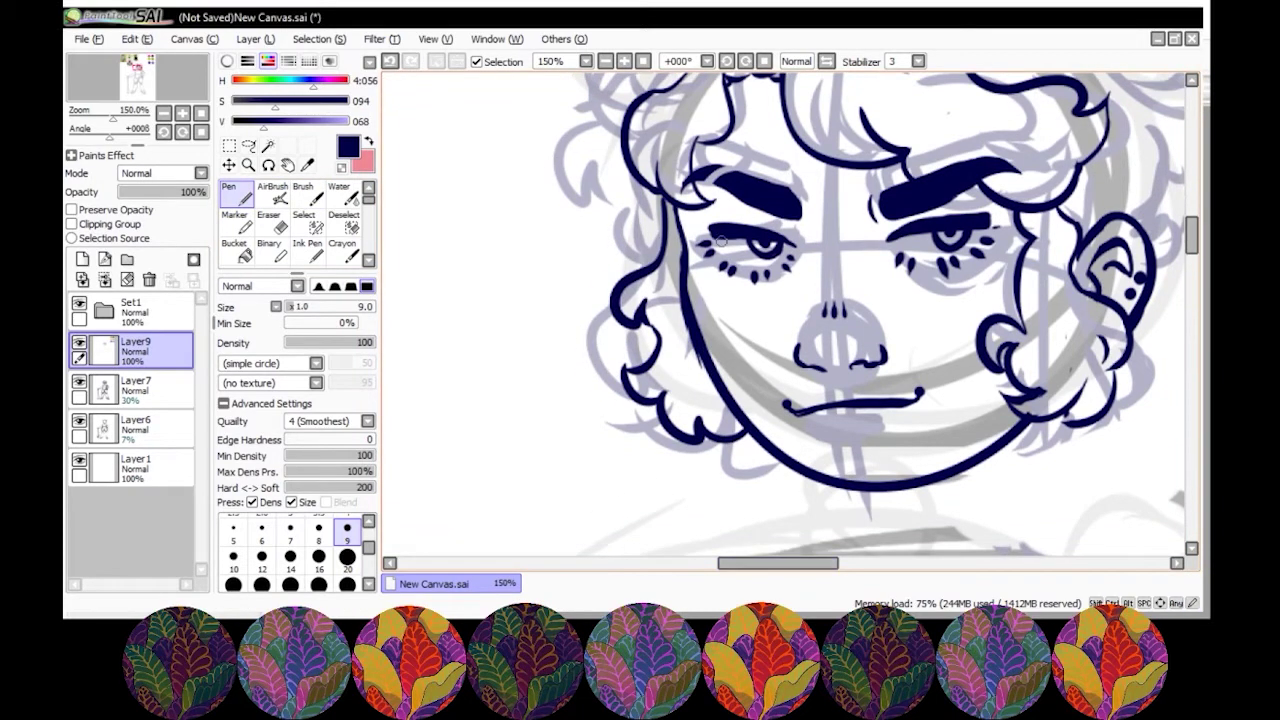
scroll(937, 169, "down", 1)
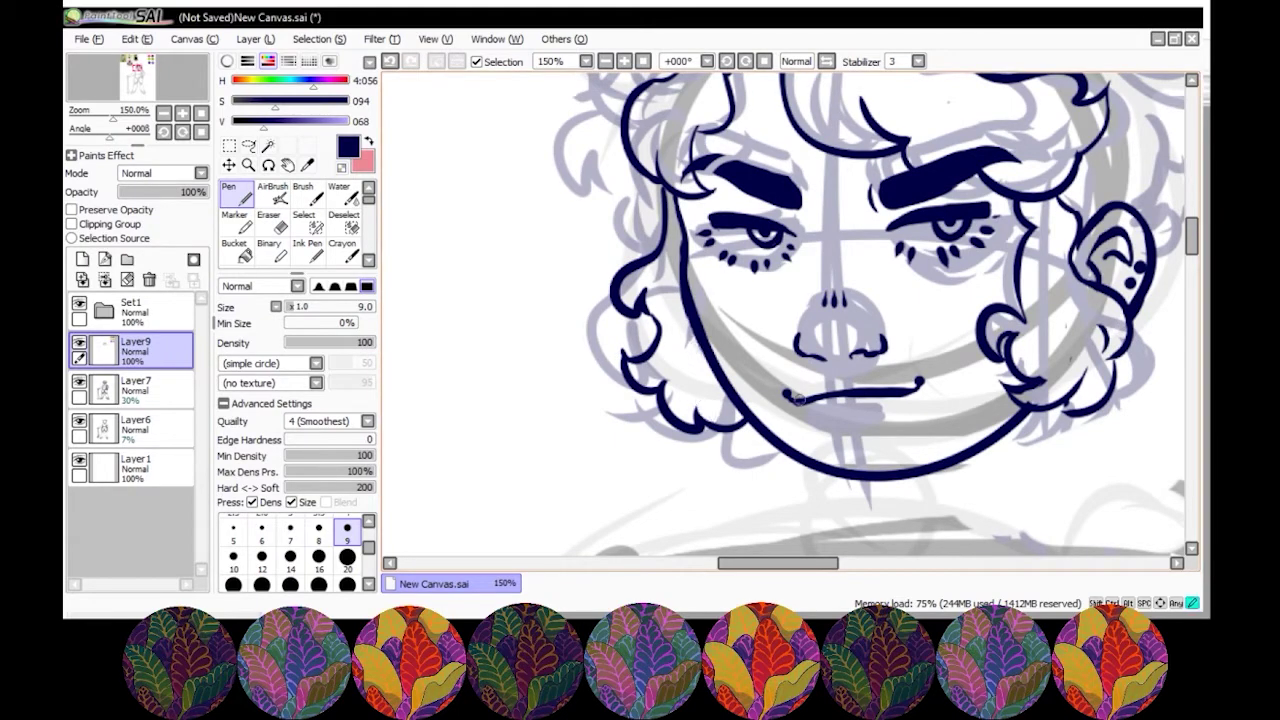
- Ink the loose curls beneath the bun on the ear's side and the small curl behind the ear
scroll(795, 398, "up", 3)
scroll(913, 373, "right", 5)
key("ctrl+z")
key("ctrl+z")
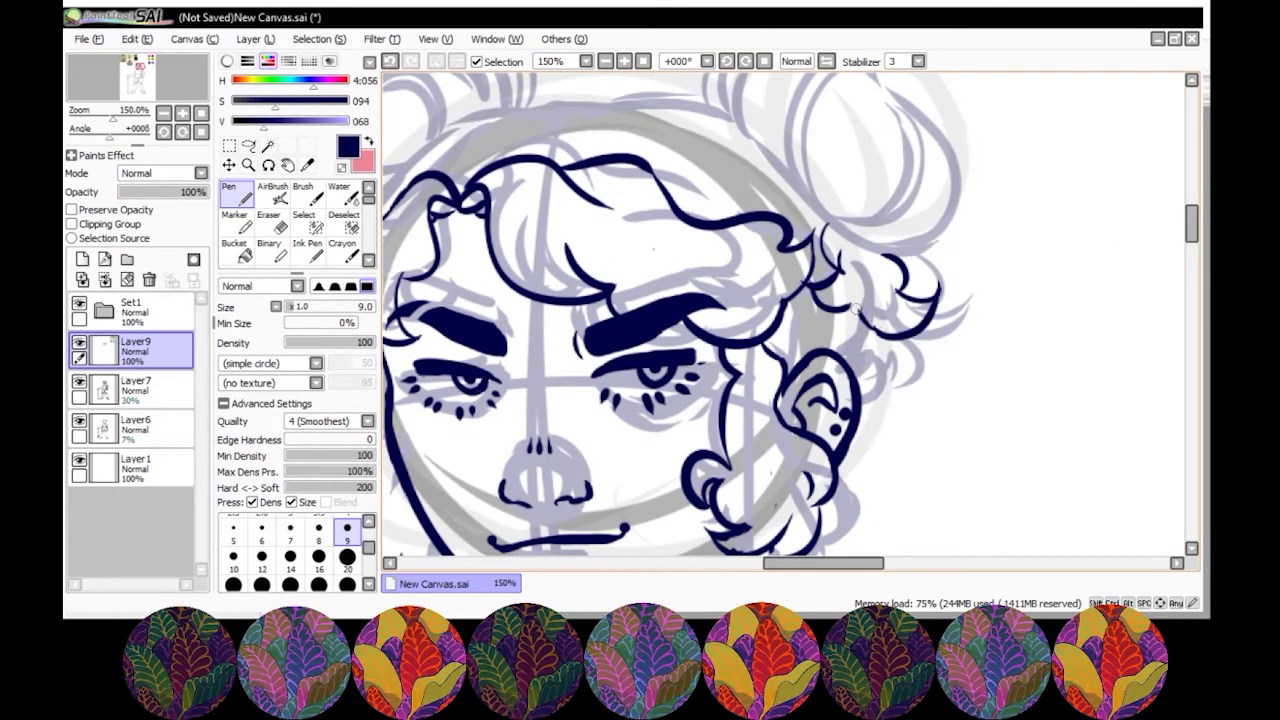
scroll(1164, 212, "up", 2)
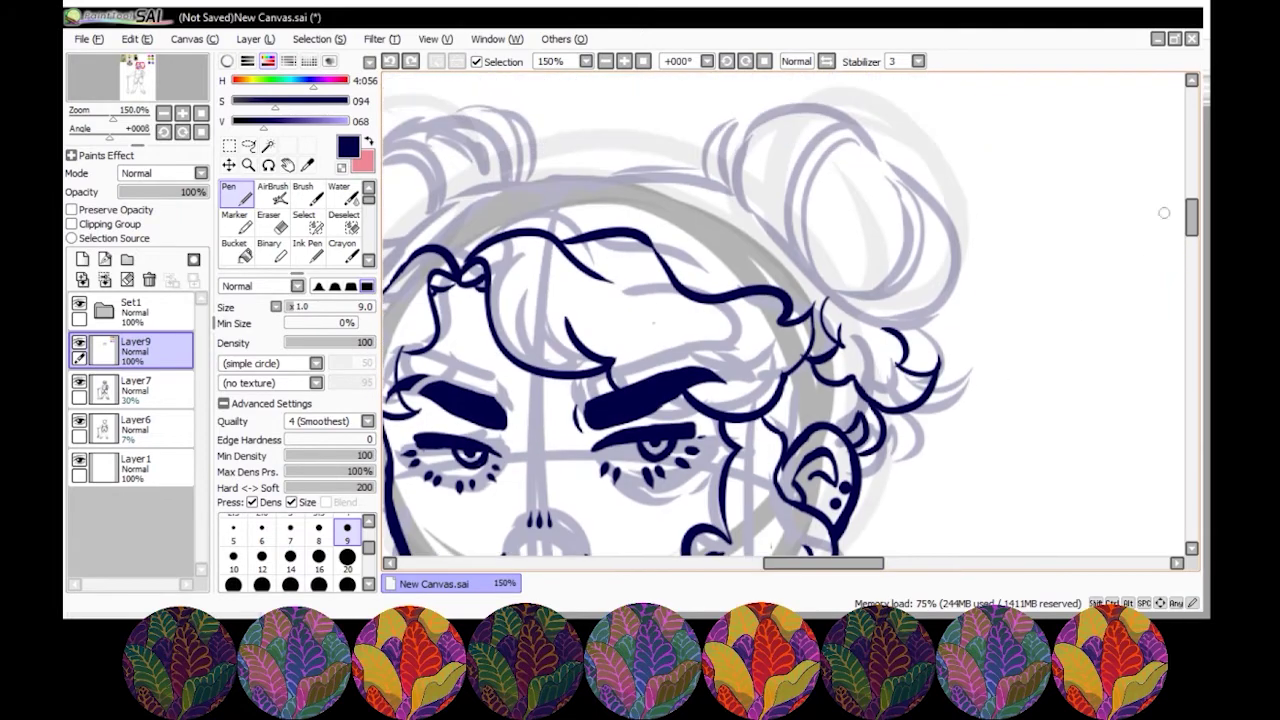
- Ink the bun on the ear's side with its rounded outer contour and inner strand lines
left_click_drag(857, 296, 905, 330)
left_click_drag(735, 160, 960, 300)
left_click_drag(810, 145, 830, 280)
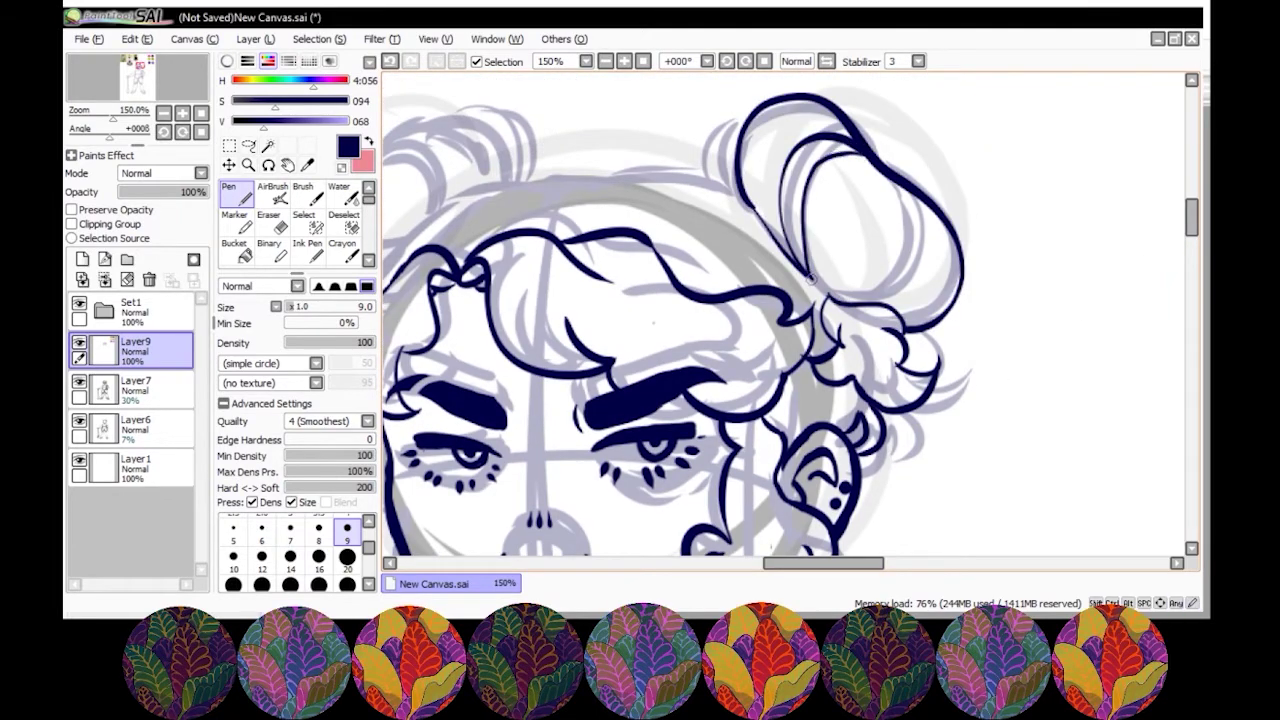
- Ink the top contour of the hair between the two buns, with a parting line at the forehead
scroll(817, 279, "down", 2)
scroll(817, 279, "left", 3)
scroll(817, 279, "up", 2)
left_click_drag(565, 265, 770, 155)
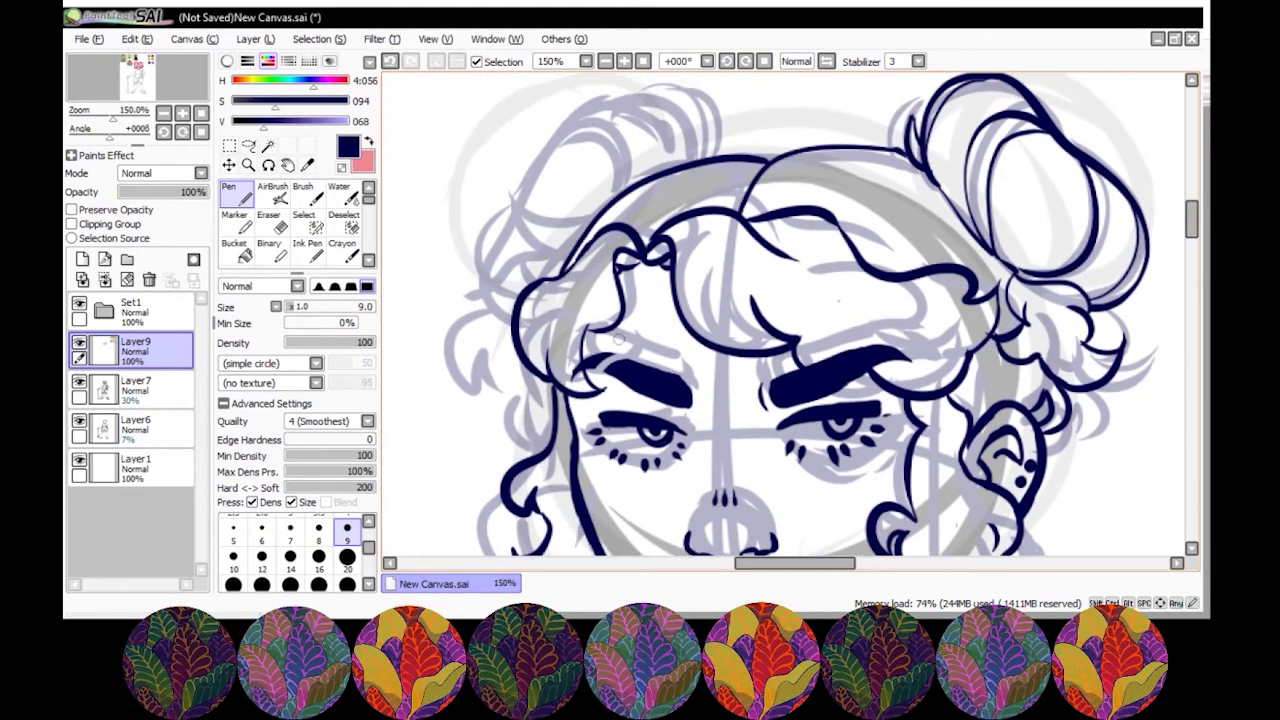
- Ink the bun farther from the ear with its band lines and the loose curls beneath it
left_click_drag(512, 300, 700, 157)
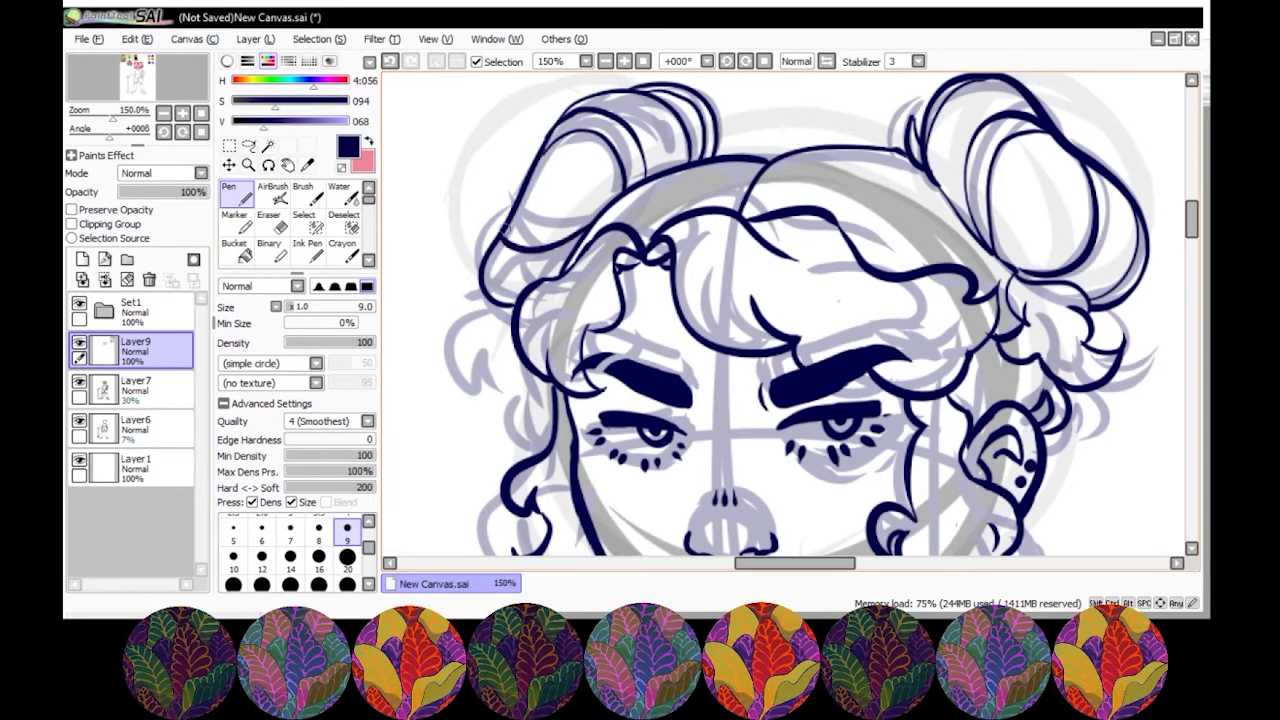
mouse_move(468, 306)
left_mouse_down()
mouse_move(535, 420)
mouse_move(552, 424)
left_mouse_up()
scroll(790, 310, "up", 1)
scroll(790, 310, "down", 2)
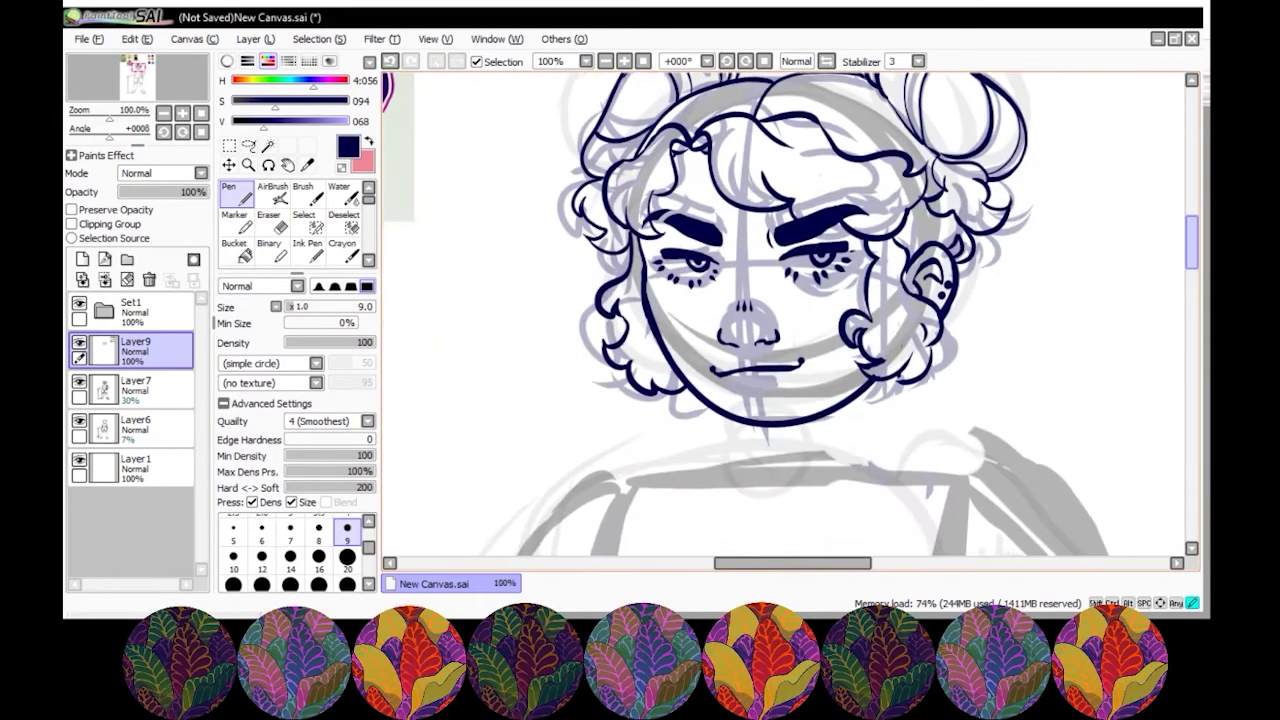
scroll(784, 314, "down", 2)
scroll(790, 310, "up", 2)
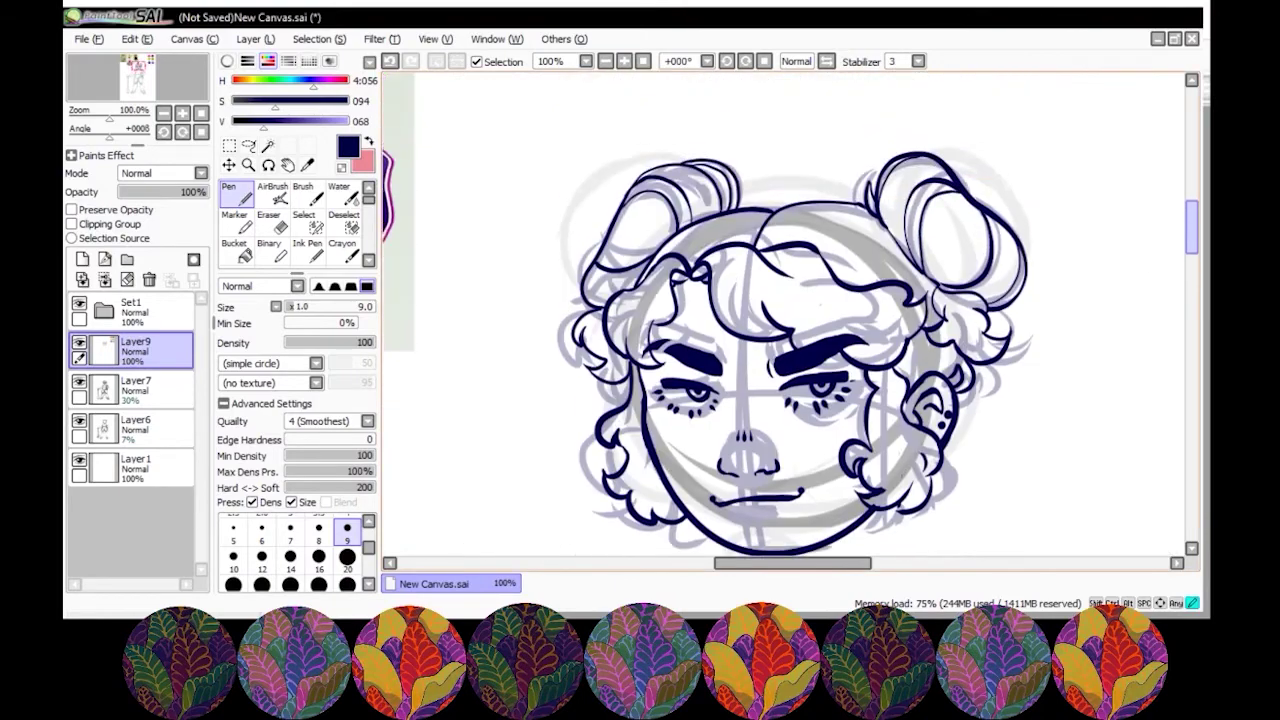
- Move the head linework onto its own layer and scale it down slightly, together with the hair sketch on Layer7
scroll(790, 310, "down", 4)
scroll(790, 310, "down", 1)
scroll(790, 310, "down", 1)
key("ctrl+t")
key("Return")
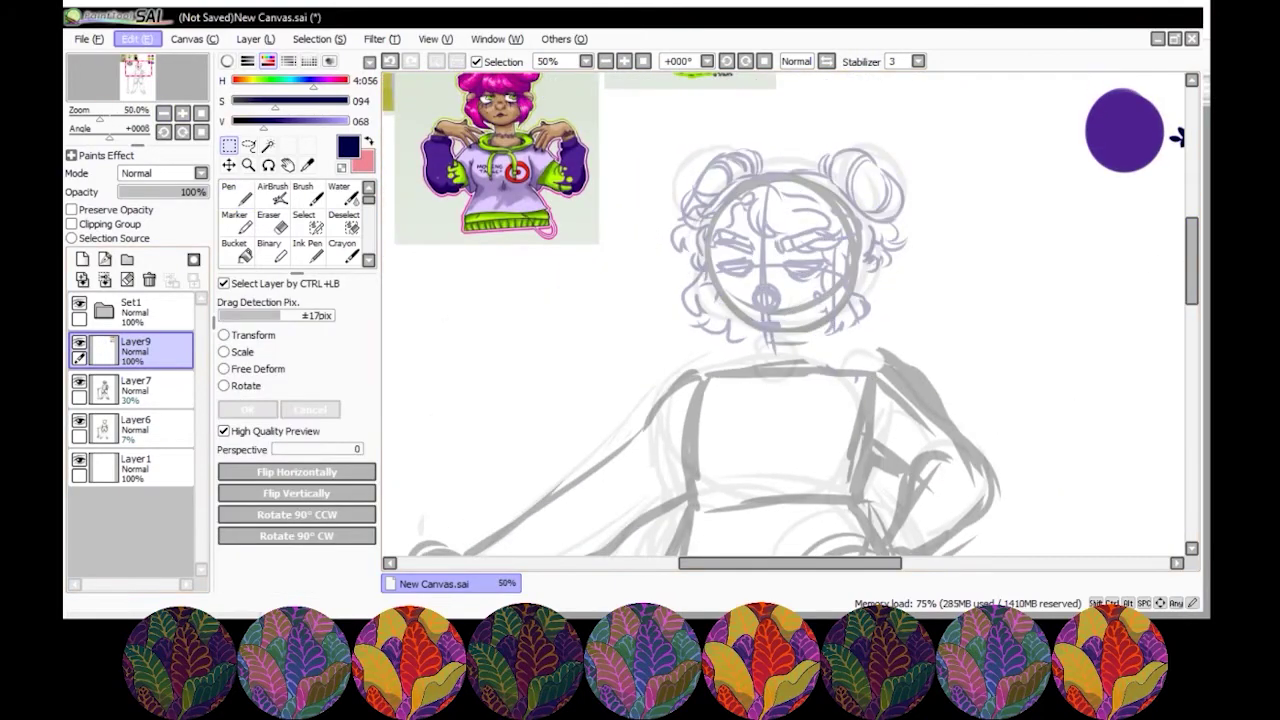
key("ctrl+v")
key("Return")
key("ctrl+t")
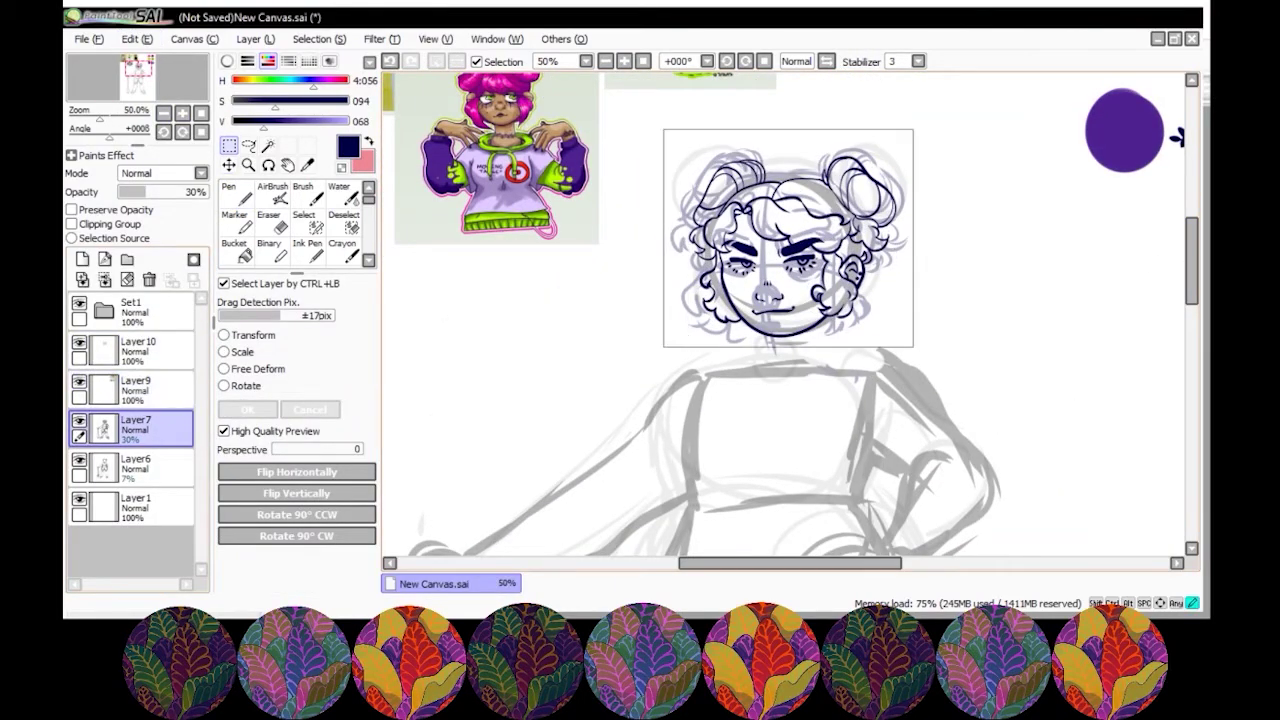
key("Return")
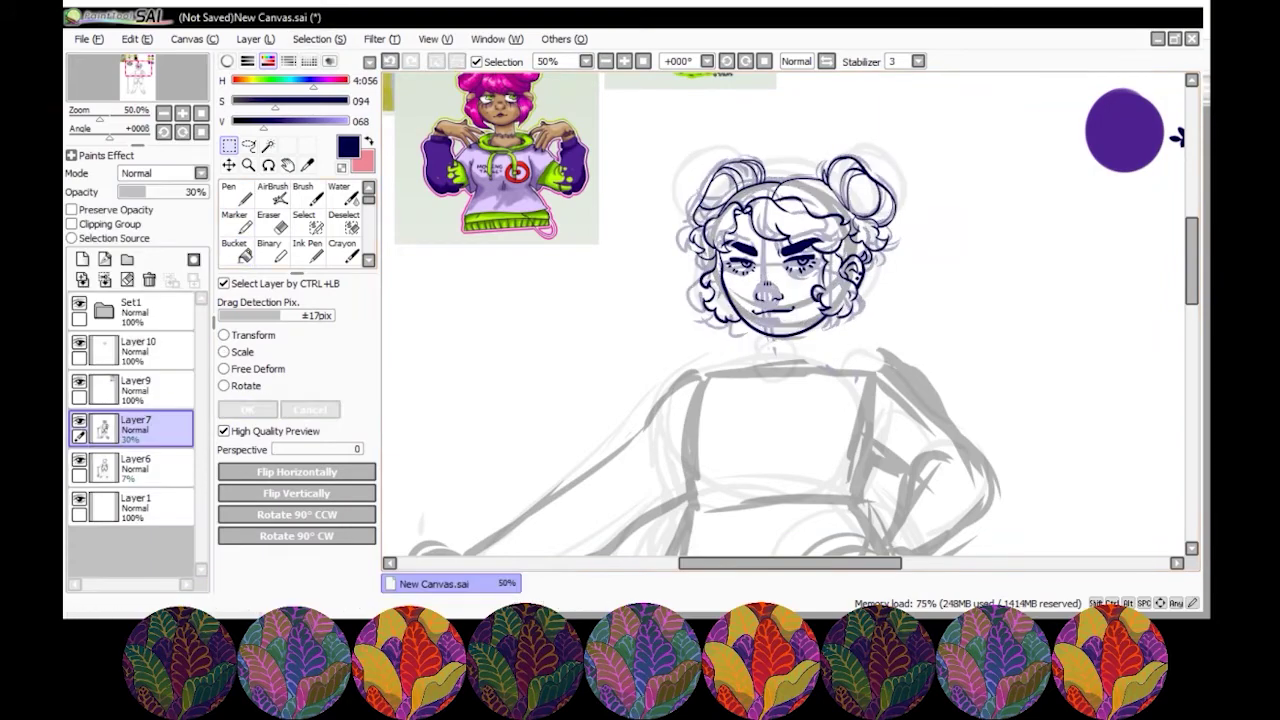
- Add a new layer at 48% opacity and sketch the neck, shoulders, torso side and bent arm over the pose
scroll(790, 313, "down", 3)
key("n")
key("ctrl+shift+n")
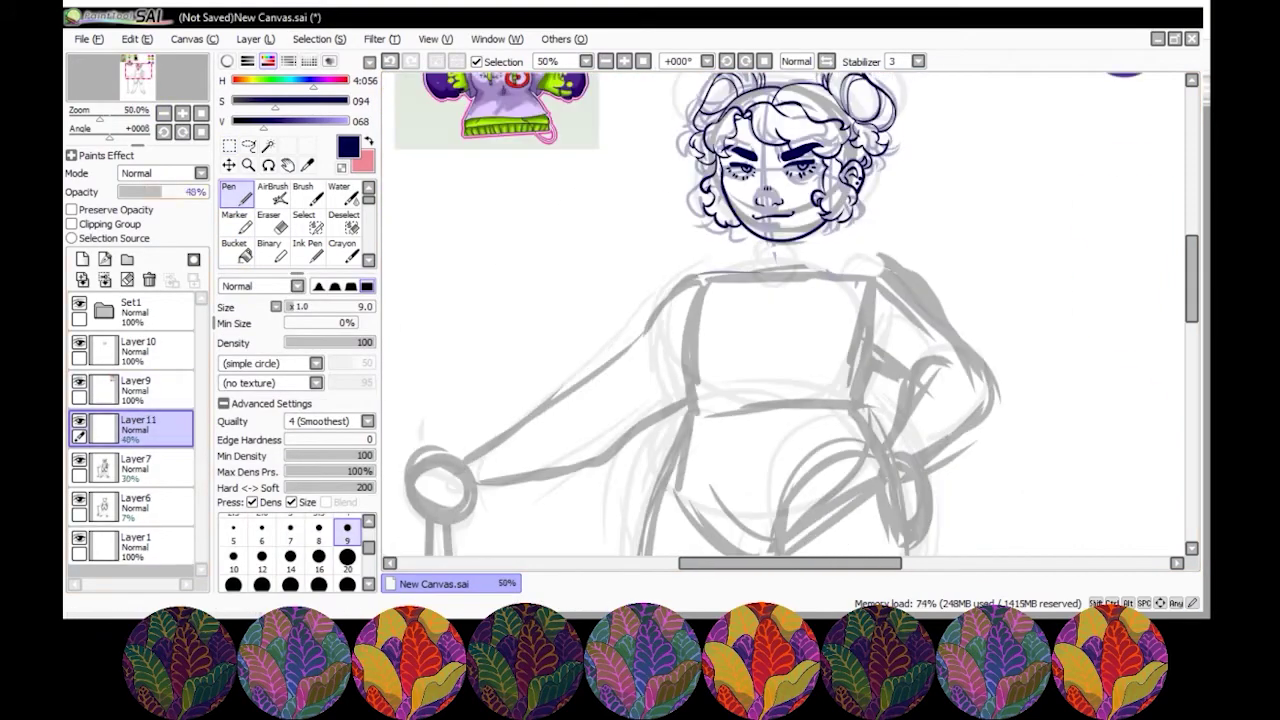
scroll(790, 313, "down", 3)
left_click_drag(696, 175, 680, 300)
left_click_drag(880, 152, 996, 295)
left_click_drag(680, 300, 656, 390)
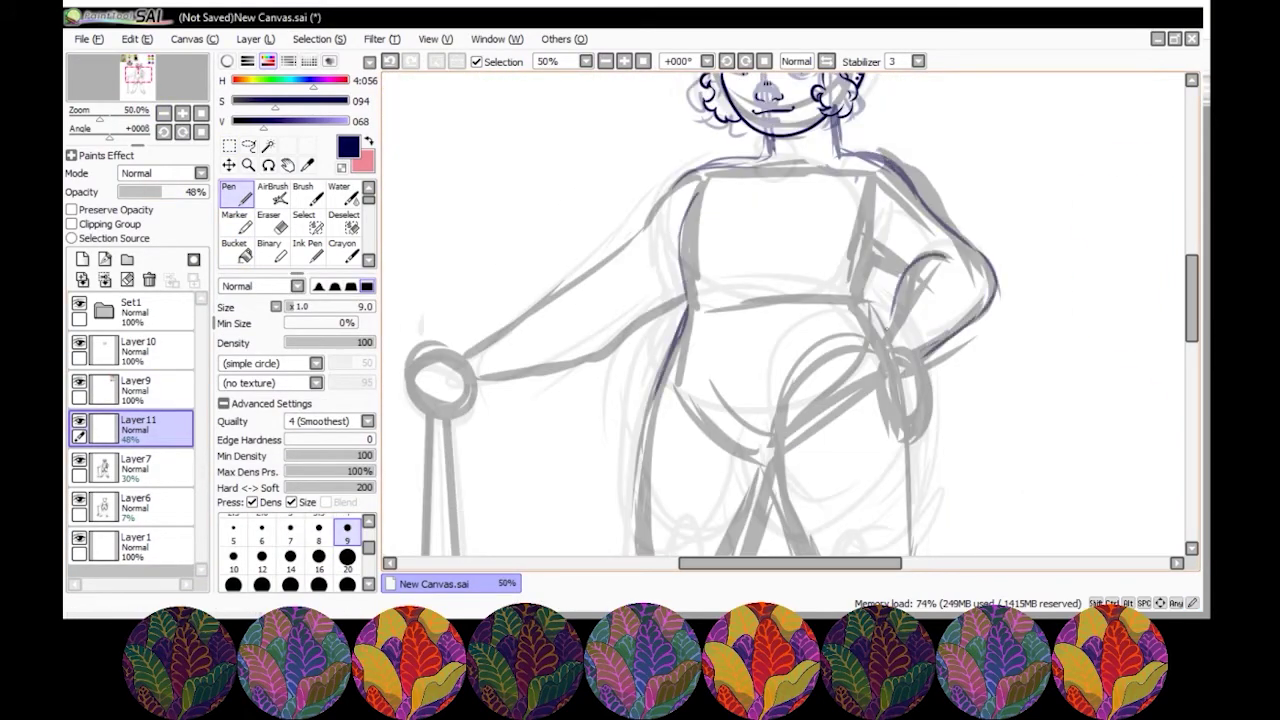
- Check the character references and sketch the shirt's neckline, sleeve and hem, plus the straight arm reaching toward the bat
scroll(790, 313, "up", 10)
scroll(790, 313, "left", 5)
scroll(790, 313, "right", 3)
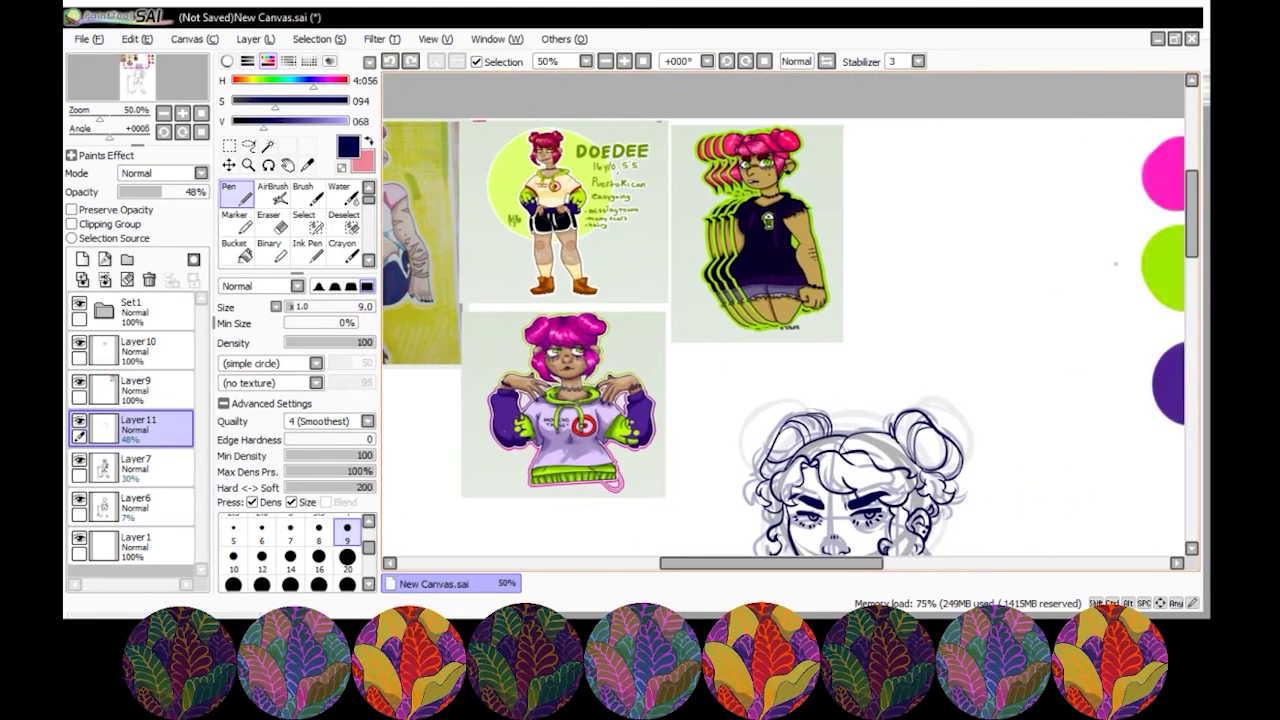
scroll(790, 313, "down", 10)
scroll(790, 313, "down", 3)
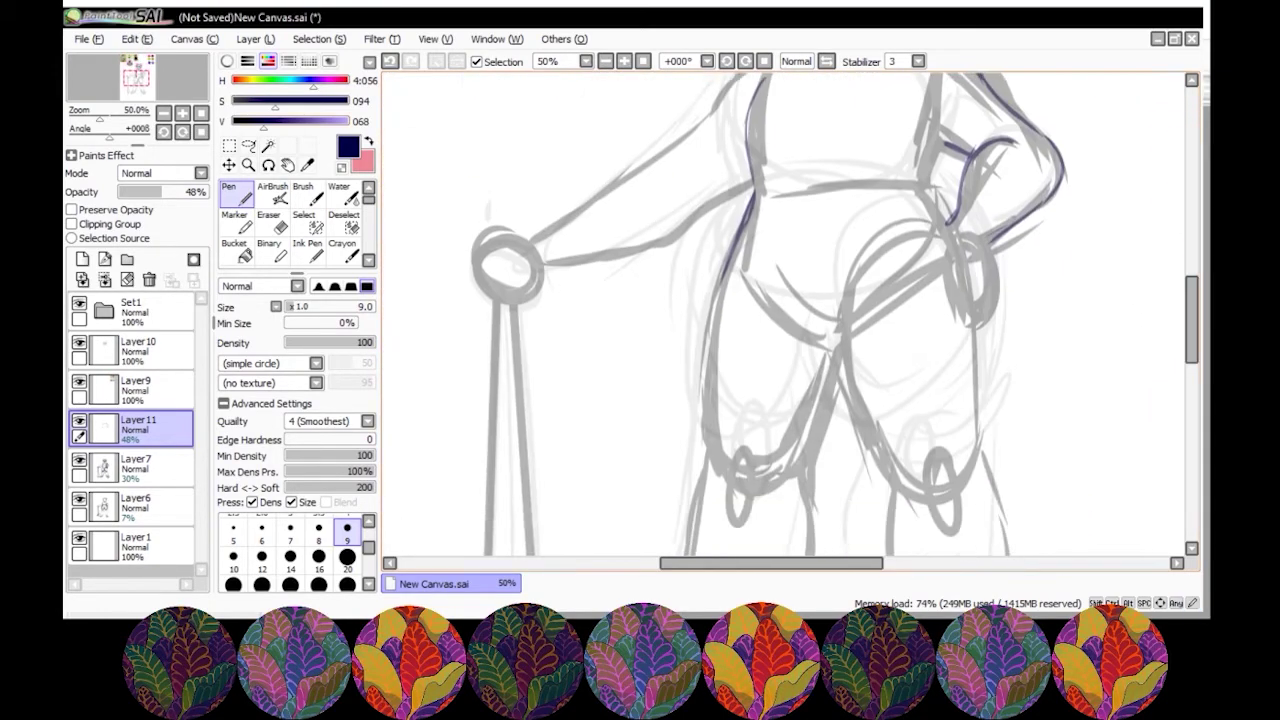
scroll(790, 313, "down", 1)
scroll(790, 313, "up", 3)
scroll(790, 313, "down", 3)
scroll(925, 248, "up", 2)
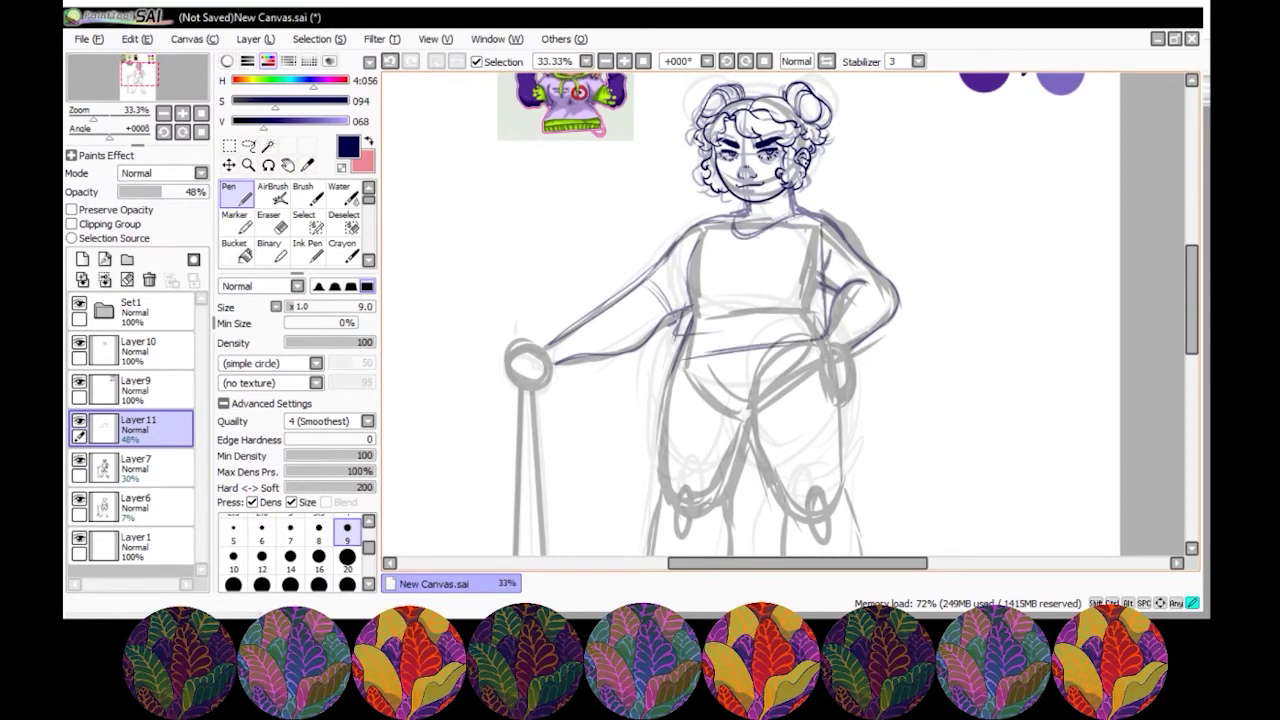
- Redraw the shirt's lower hem and sketch the sleeve cuffs, with small tears along the sleeves and hem
key("ctrl+z")
left_click_drag(692, 326, 814, 322)
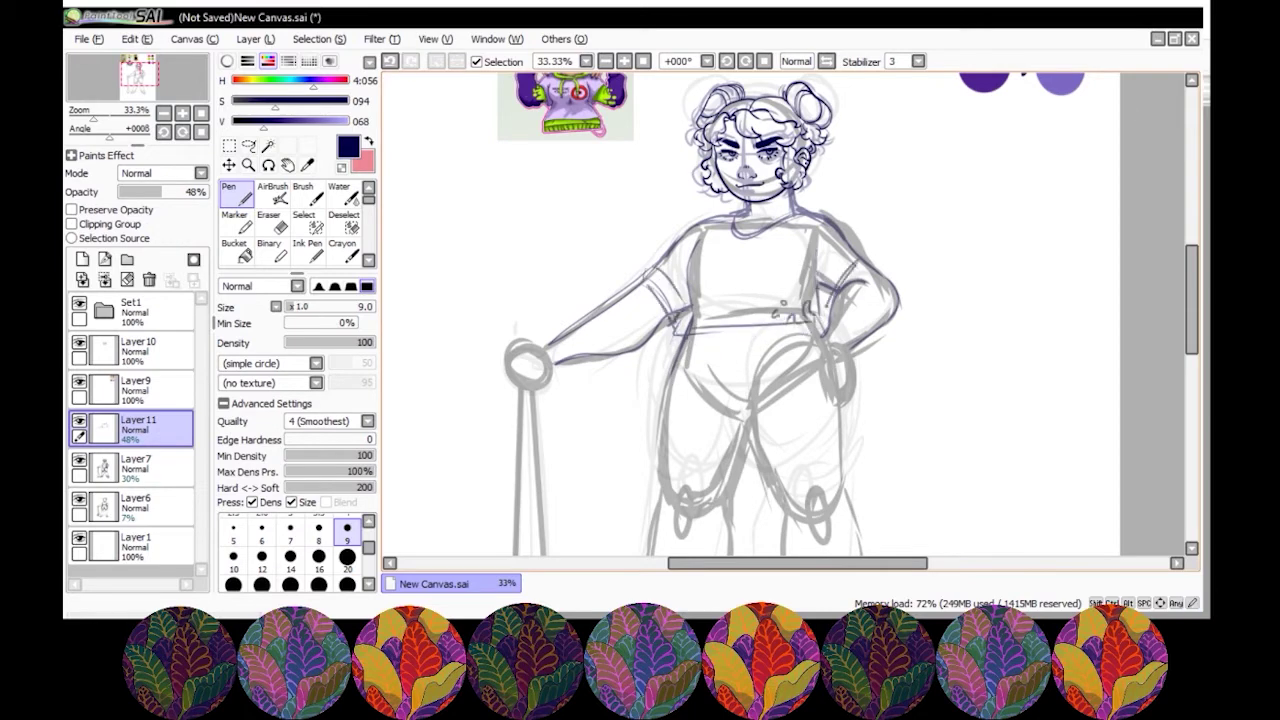
scroll(750, 315, "down", 1)
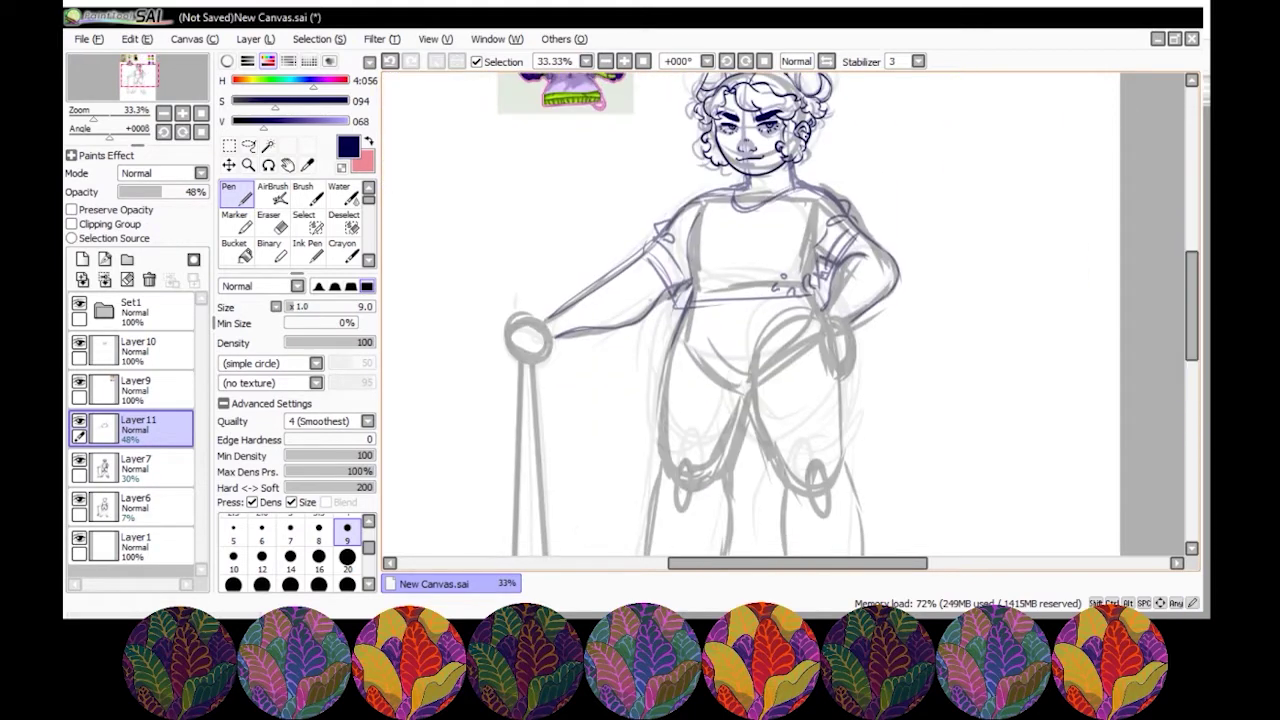
scroll(750, 315, "down", 2)
left_click_drag(690, 272, 804, 266)
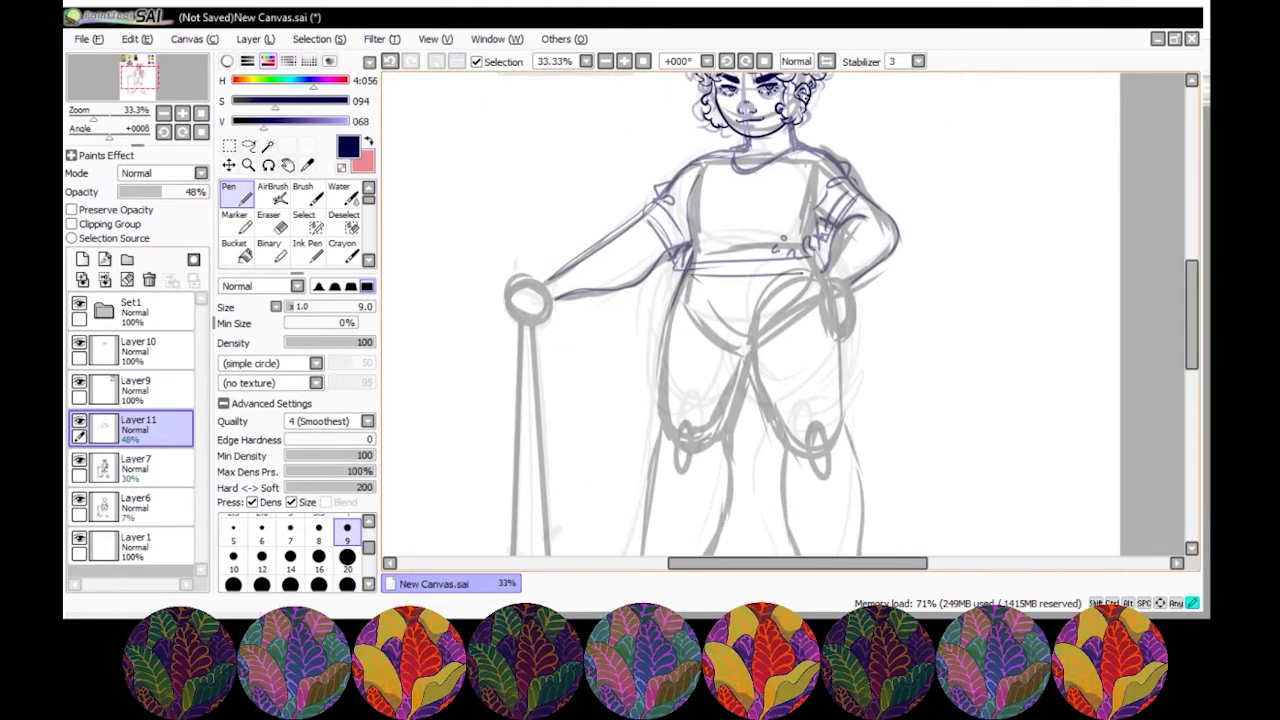
- Sketch the hips and both thighs over the pose, trying tear marks at one knee and undoing them
scroll(750, 315, "down", 2)
key("ctrl")
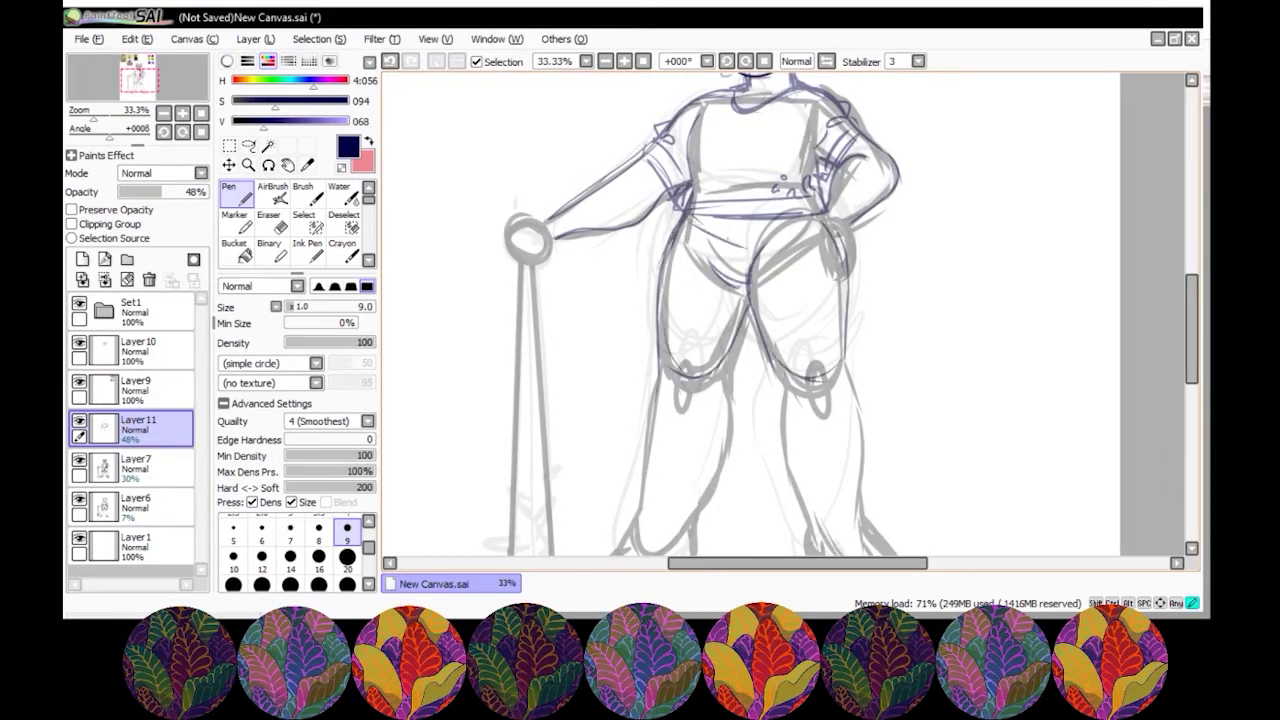
scroll(750, 315, "down", 3)
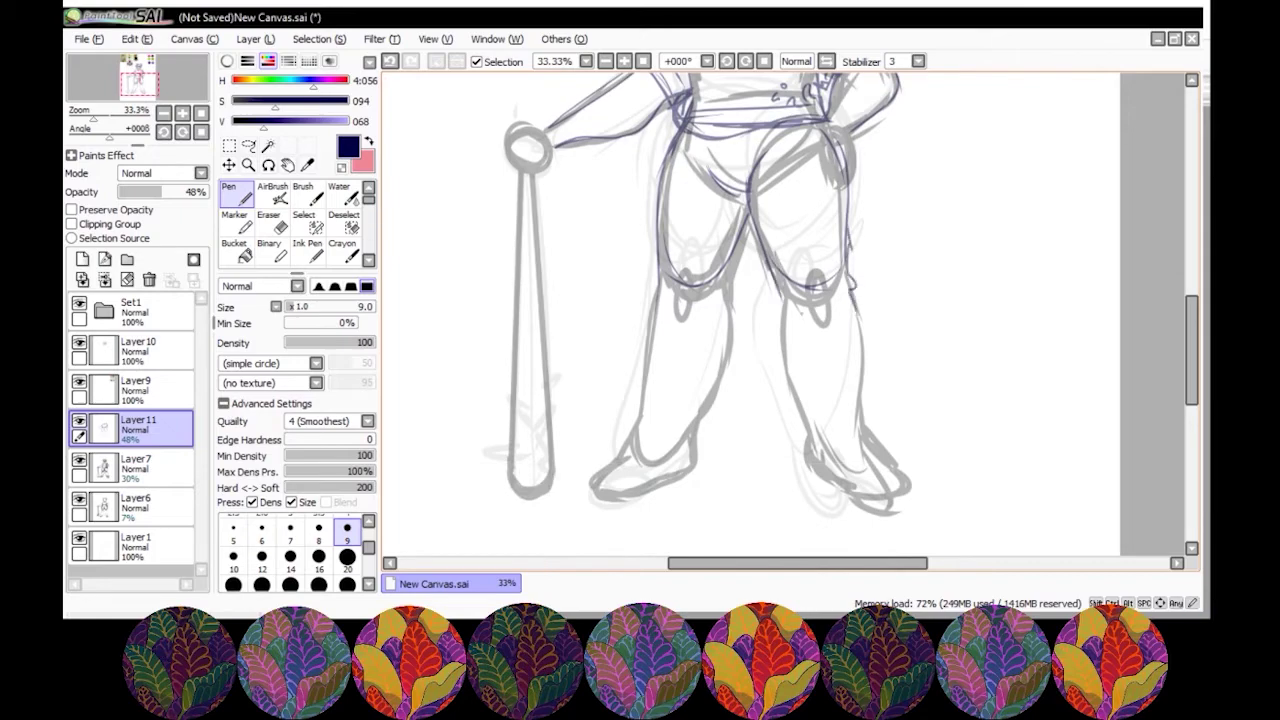
scroll(750, 315, "up", 5)
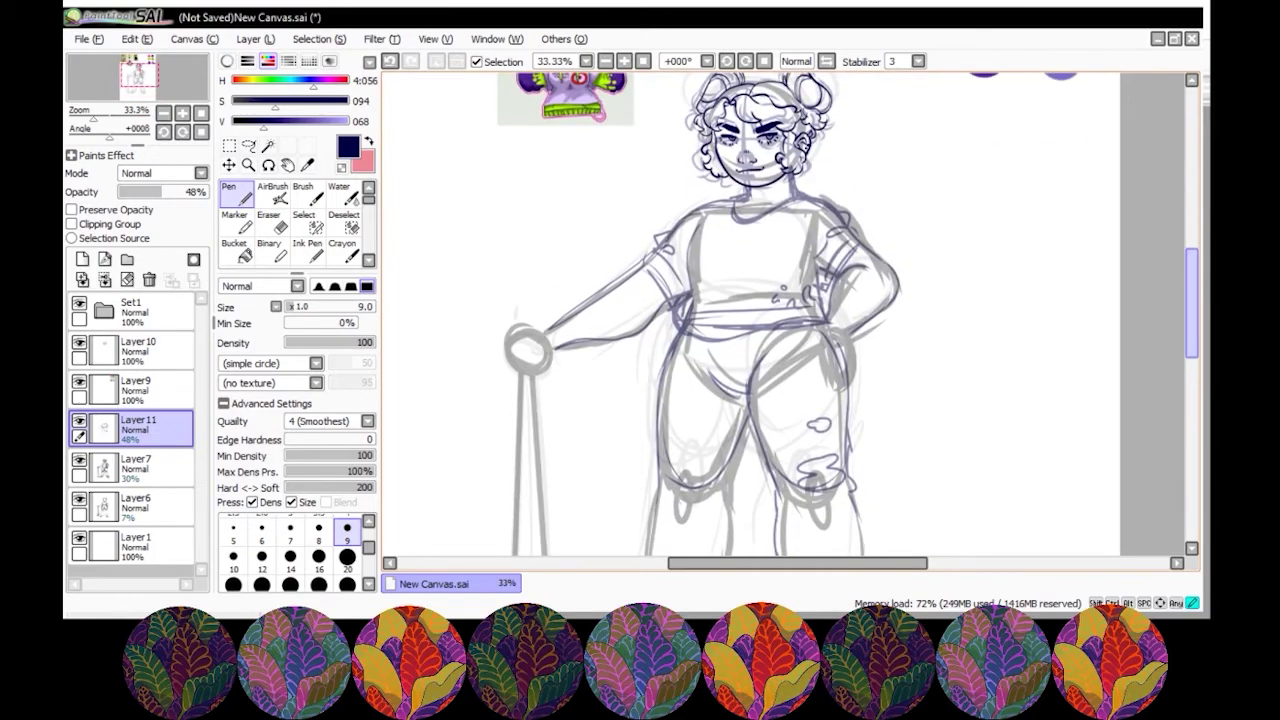
key("ctrl+z")
- Sketch frayed shorts hems across both thighs and the inner contour of the leg below the bent arm
scroll(750, 315, "up", 3)
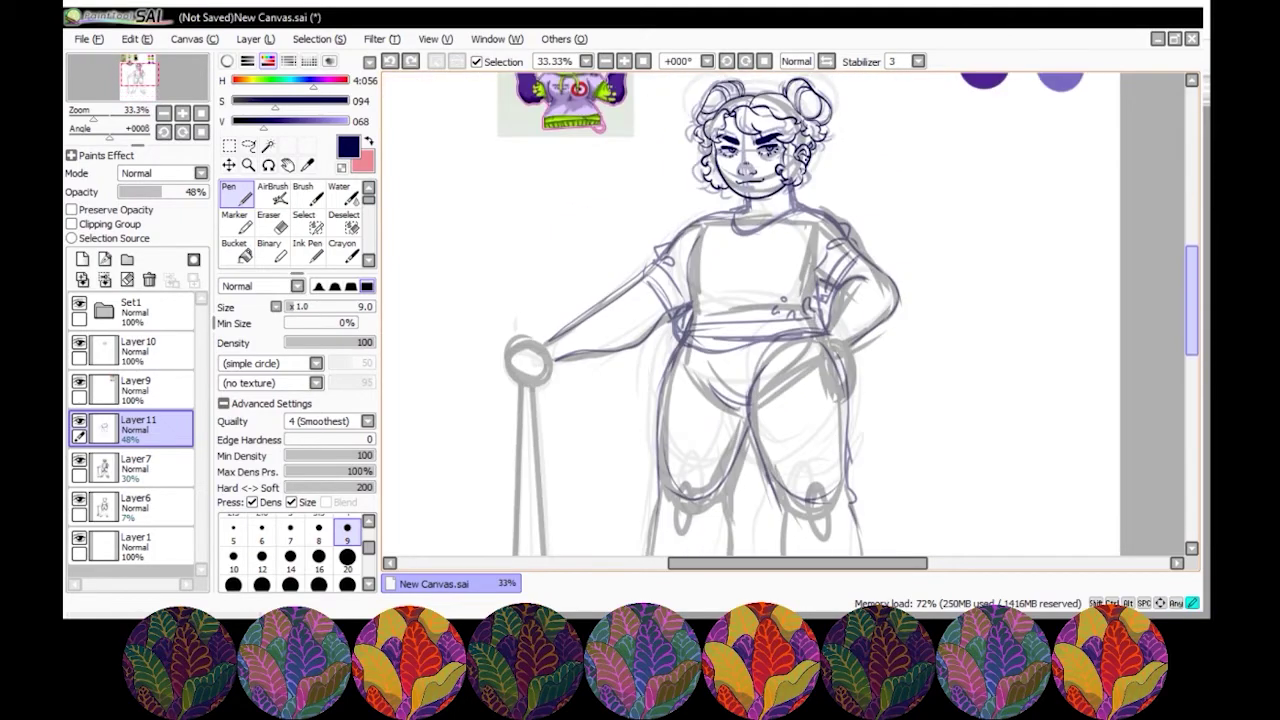
scroll(750, 315, "down", 3)
scroll(750, 315, "up", 3)
scroll(750, 315, "up", 1)
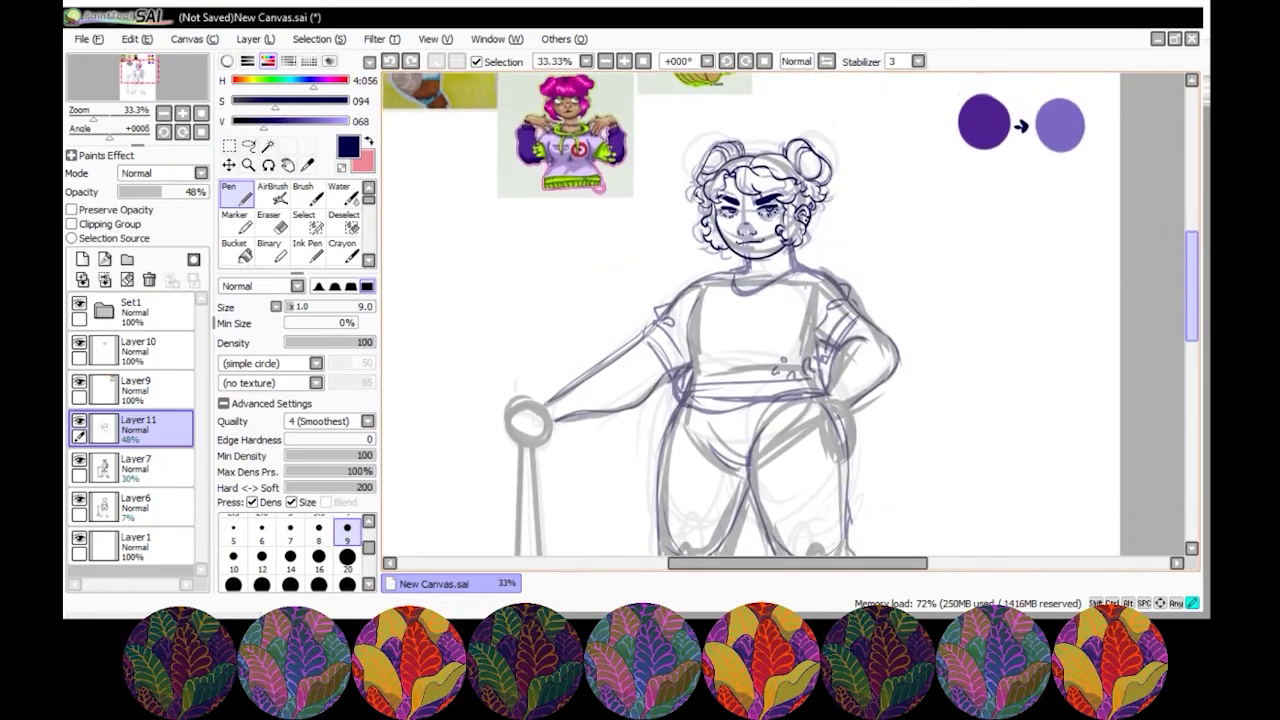
scroll(750, 315, "down", 7)
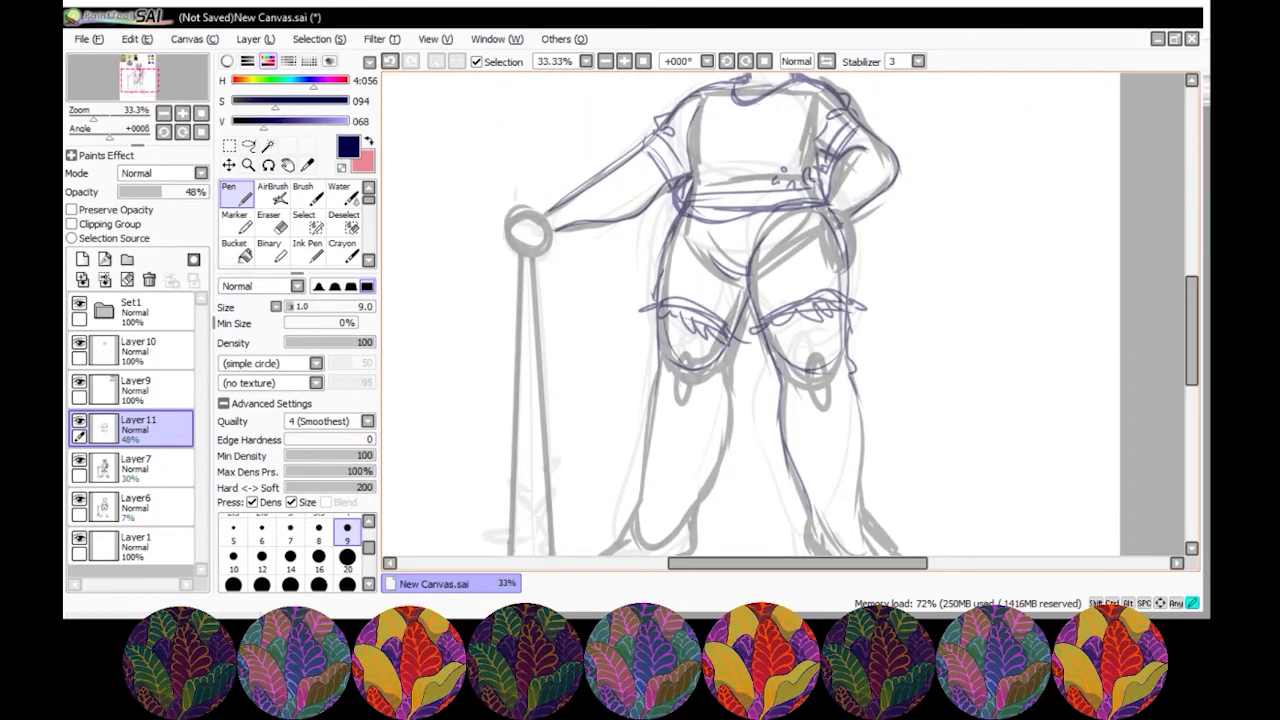
- Add the fly and rips to the shorts, and sketch the hands resting on the hip and the bat
scroll(750, 310, "up", 3)
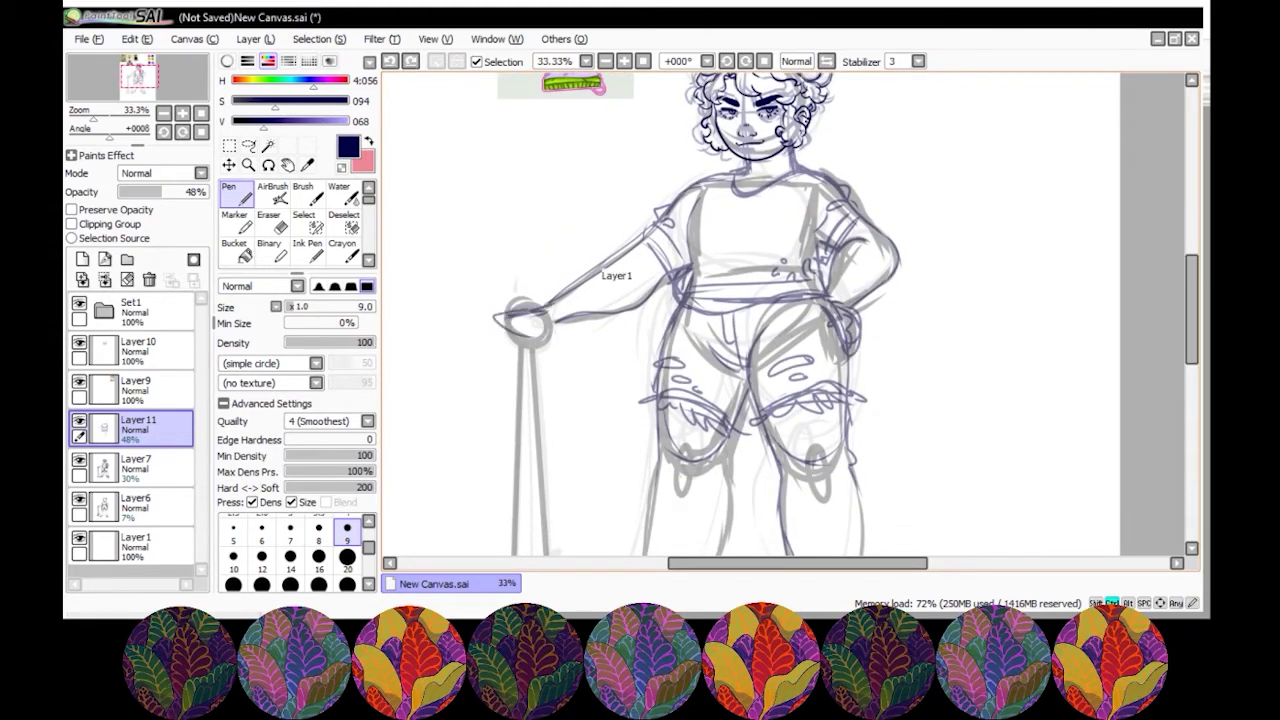
key("ctrl+z")
left_click_drag(513, 314, 514, 370)
scroll(750, 310, "down", 4)
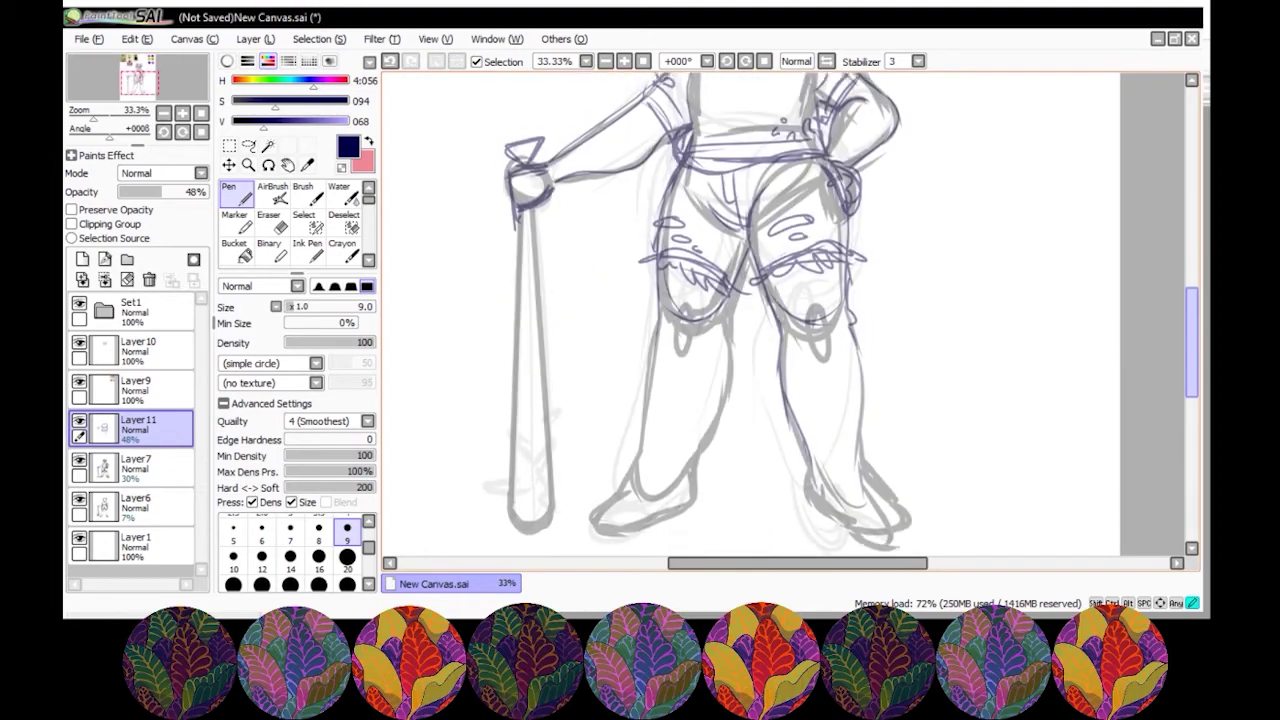
- Sketch the lower legs and shoes, including the sock lines and shoe tongues
scroll(750, 310, "up", 10)
scroll(750, 310, "down", 10)
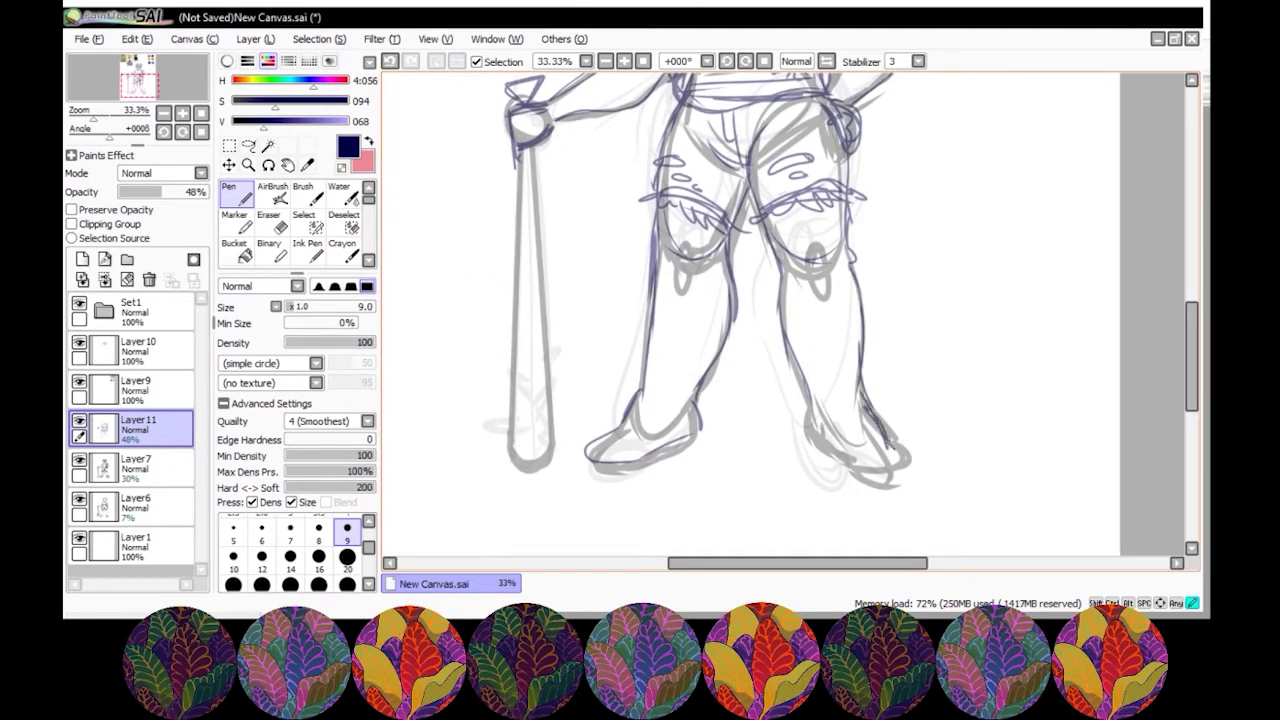
key("minus")
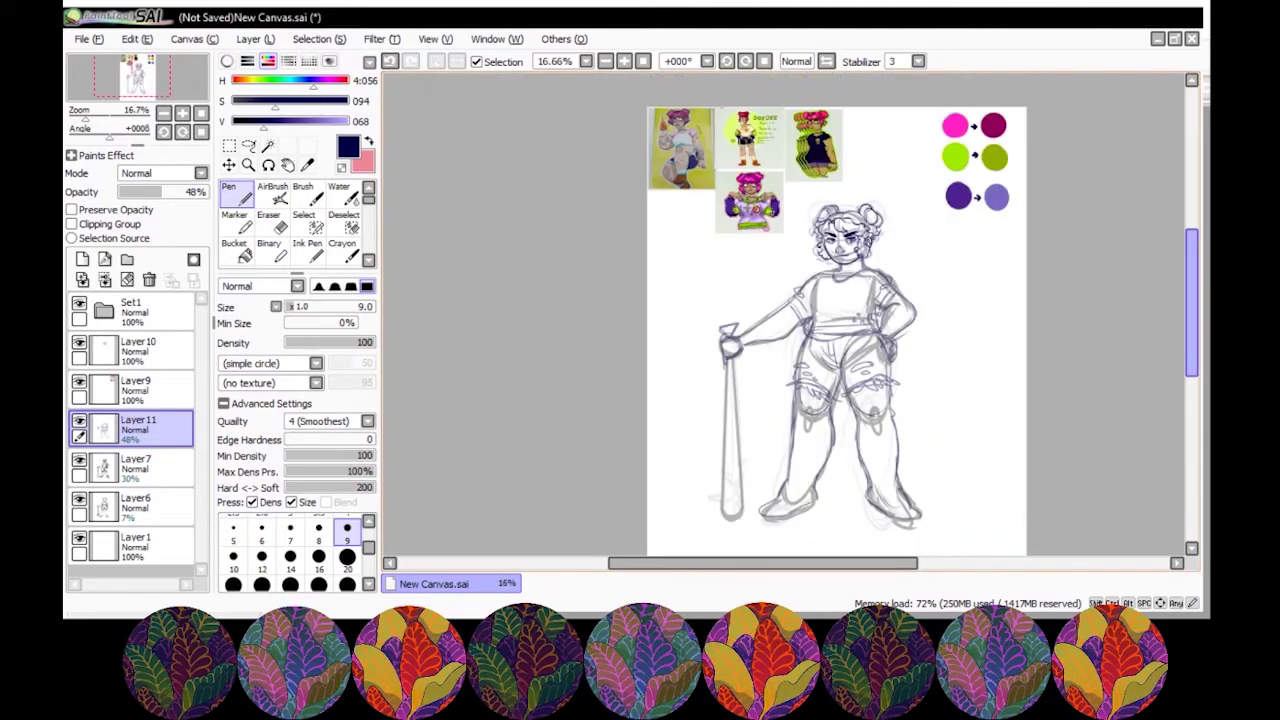
key("plus")
scroll(750, 310, "down", 2)
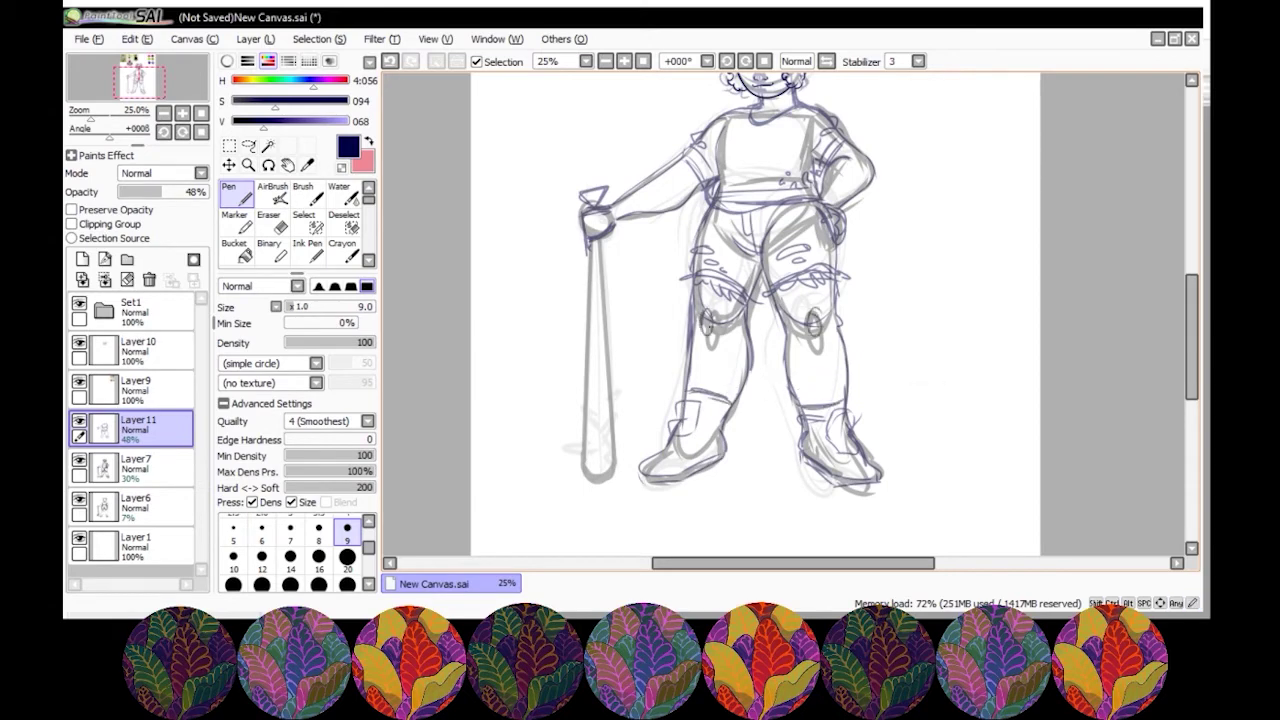
- Erase the hand on the bat at brush size 20 and resketch it at size 9
scroll(750, 310, "up", 2)
key("bracketright")
key("bracketright")
key("bracketright")
key("bracketright")
key("bracketright")
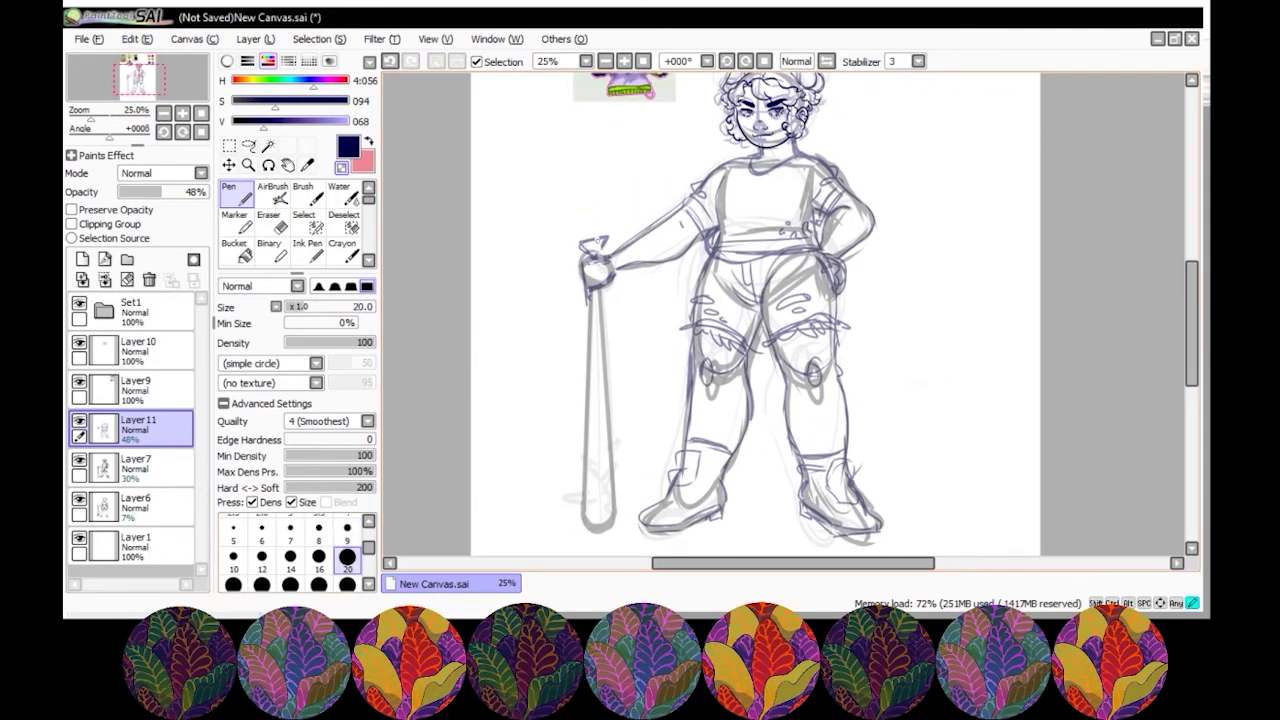
key("bracketleft")
key("bracketleft")
key("bracketleft")
key("bracketleft")
key("bracketleft")
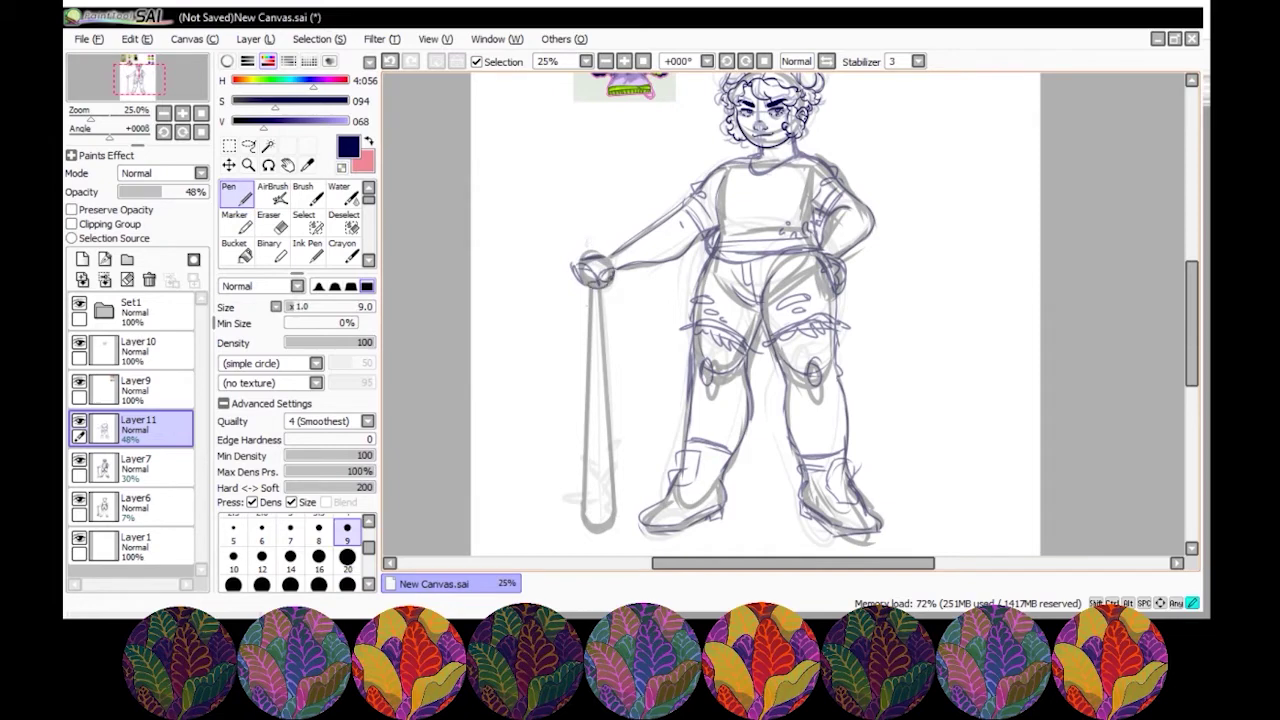
scroll(750, 310, "up", 2)
scroll(750, 310, "down", 3)
scroll(750, 310, "up", 2)
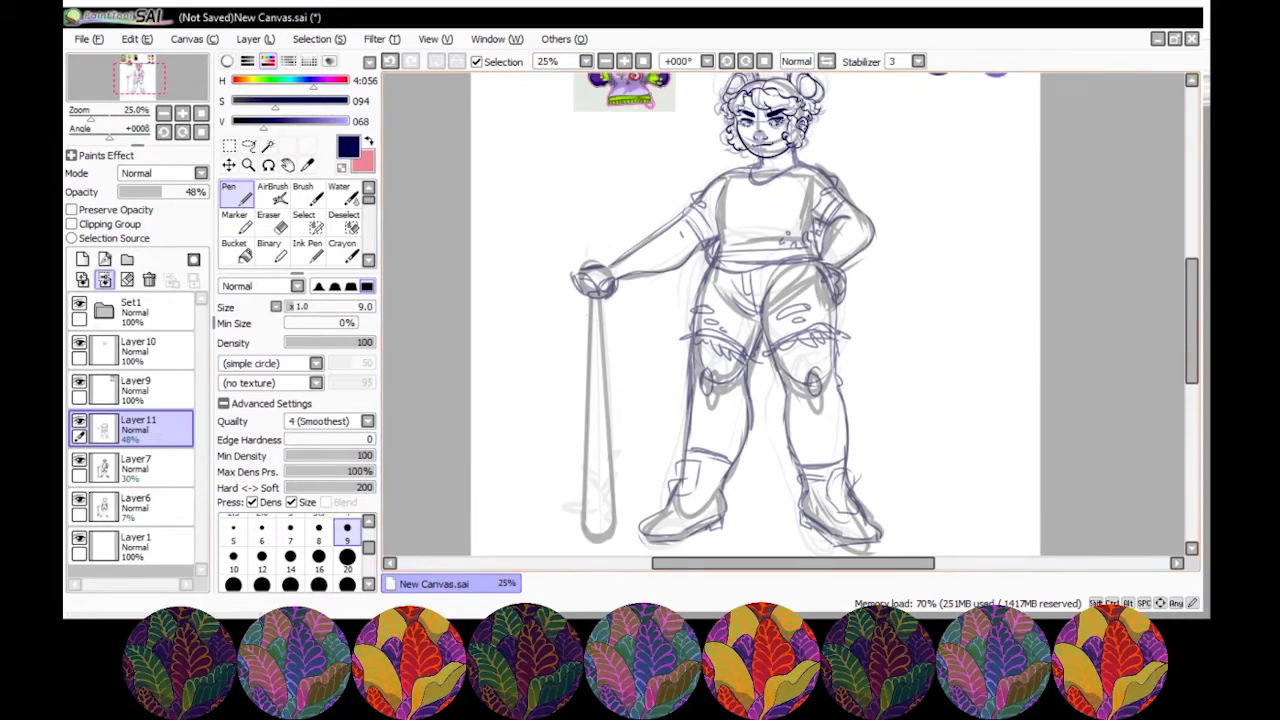
- Lower Layer11 to 29% opacity and ink the neck and the shirt's neckline with small holes on Layer10
left_click(135, 350)
scroll(790, 310, "up", 3)
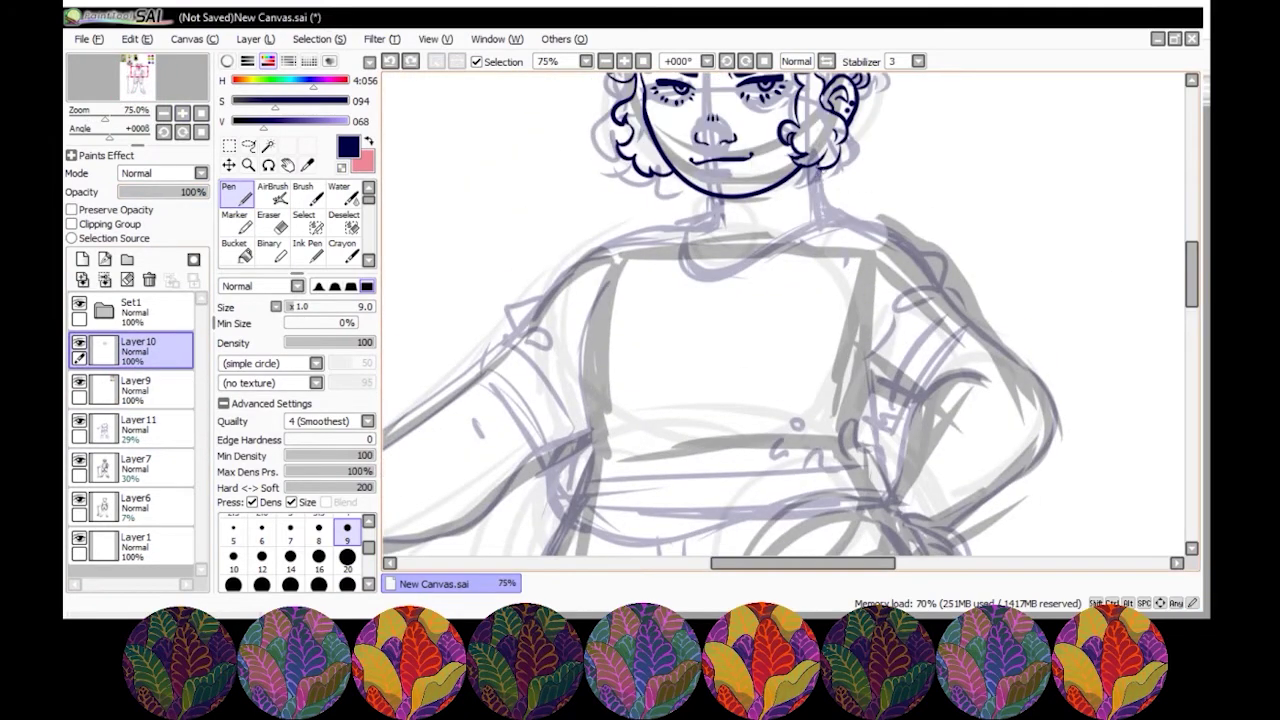
left_click_drag(688, 222, 755, 265)
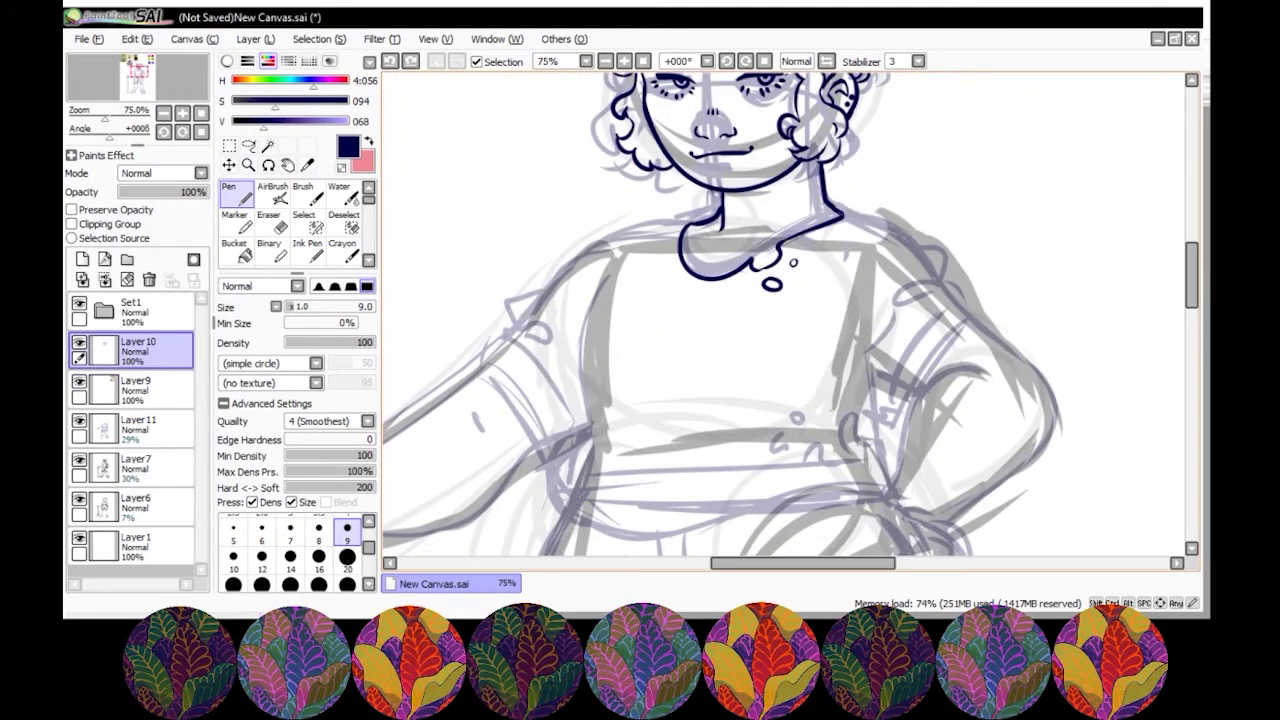
mouse_move(836, 204)
left_mouse_down()
mouse_move(962, 306)
mouse_move(948, 292)
mouse_move(928, 318)
left_mouse_up()
key("ctrl+z")
scroll(1136, 289, "down", 3)
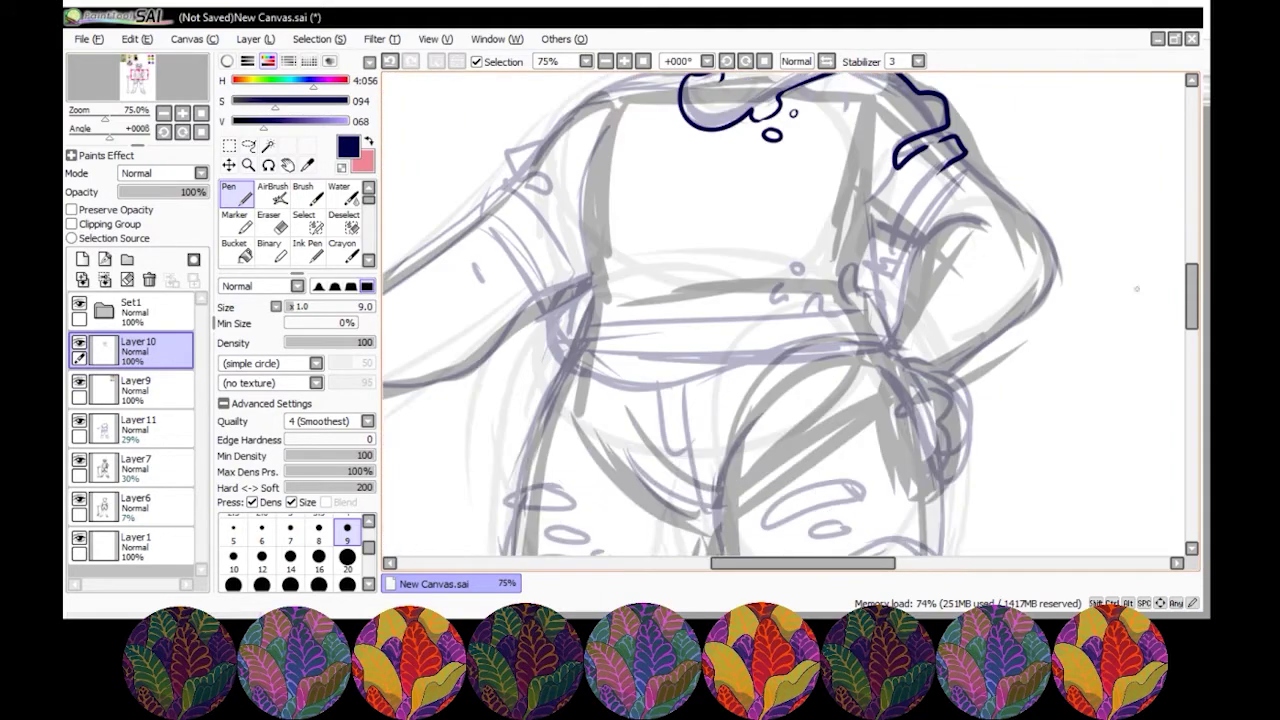
left_click_drag(866, 126, 870, 240)
key("ctrl+z")
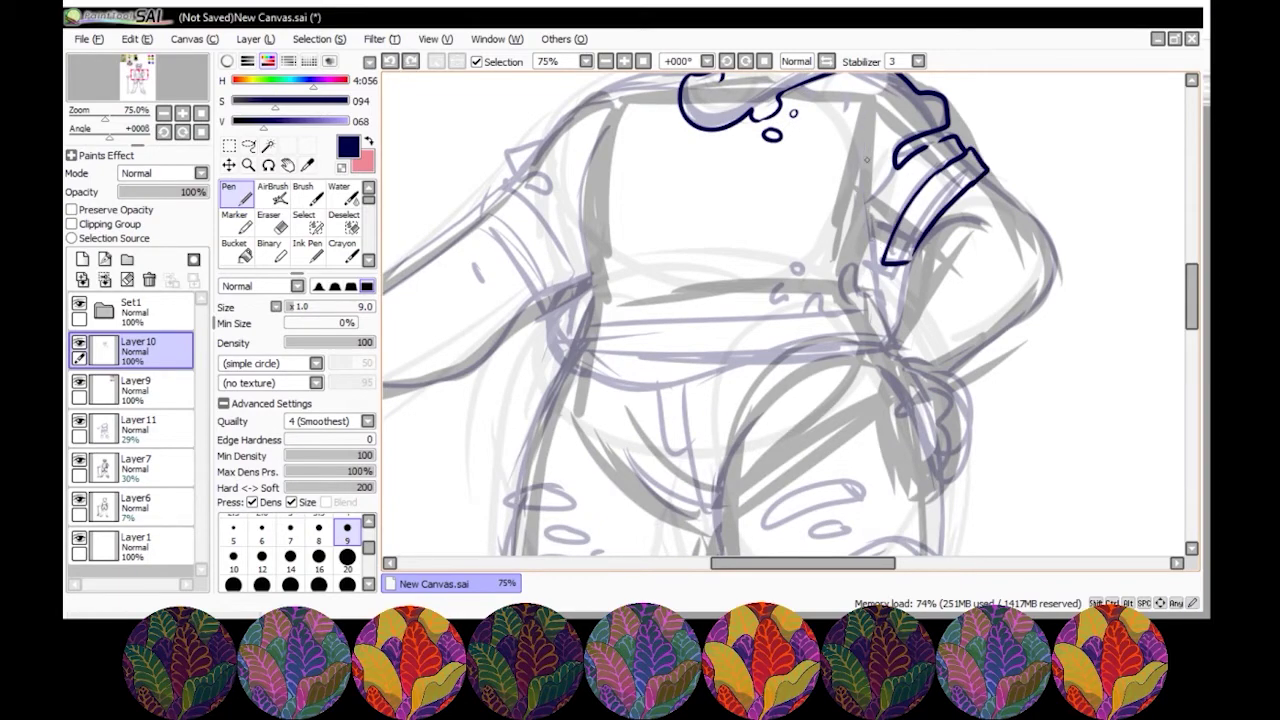
left_click_drag(866, 150, 872, 350)
scroll(790, 310, "up", 2)
key("ctrl+z")
left_click_drag(868, 258, 874, 378)
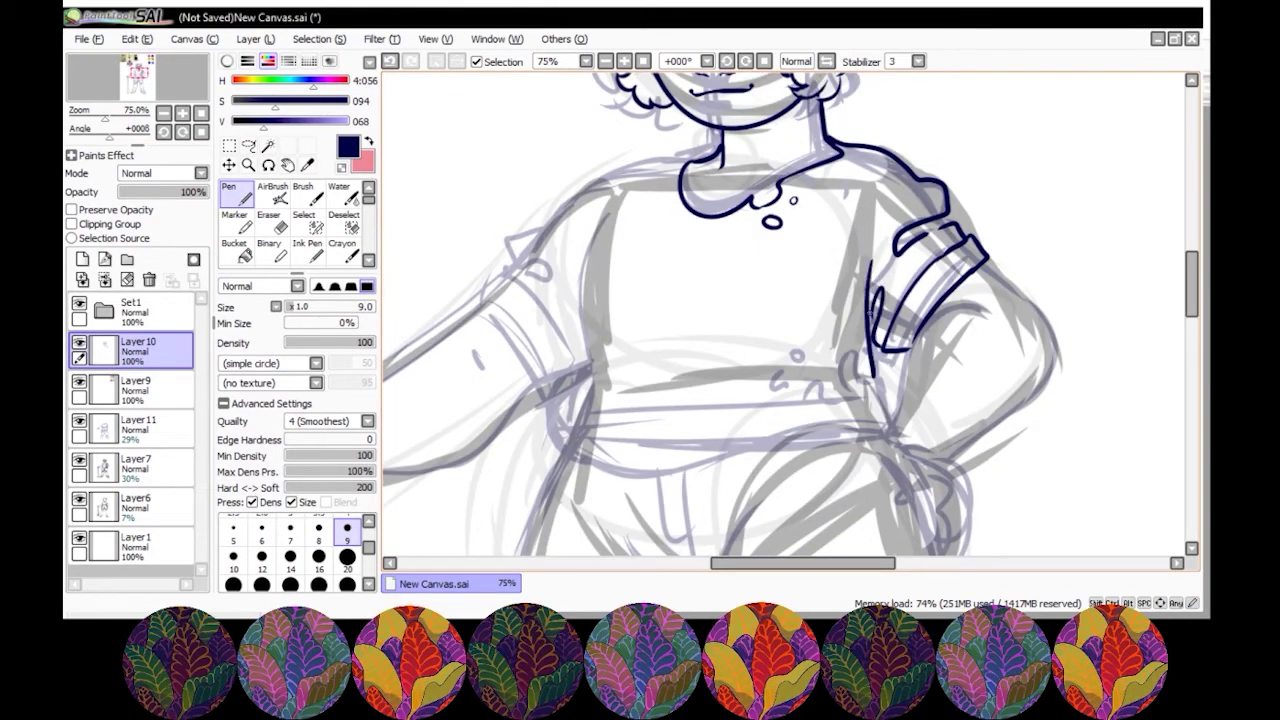
key("ctrl+z")
key("ctrl+z")
key("ctrl+z")
key("ctrl+z")
- Ink the bent arm's sleeve with a bumpy shoulder edge and cuff, plus the adjoining shirt side and inner arm
key("ctrl+minus")
key("ctrl+minus")
key("ctrl+plus")
key("ctrl+plus")
key("ctrl+plus")
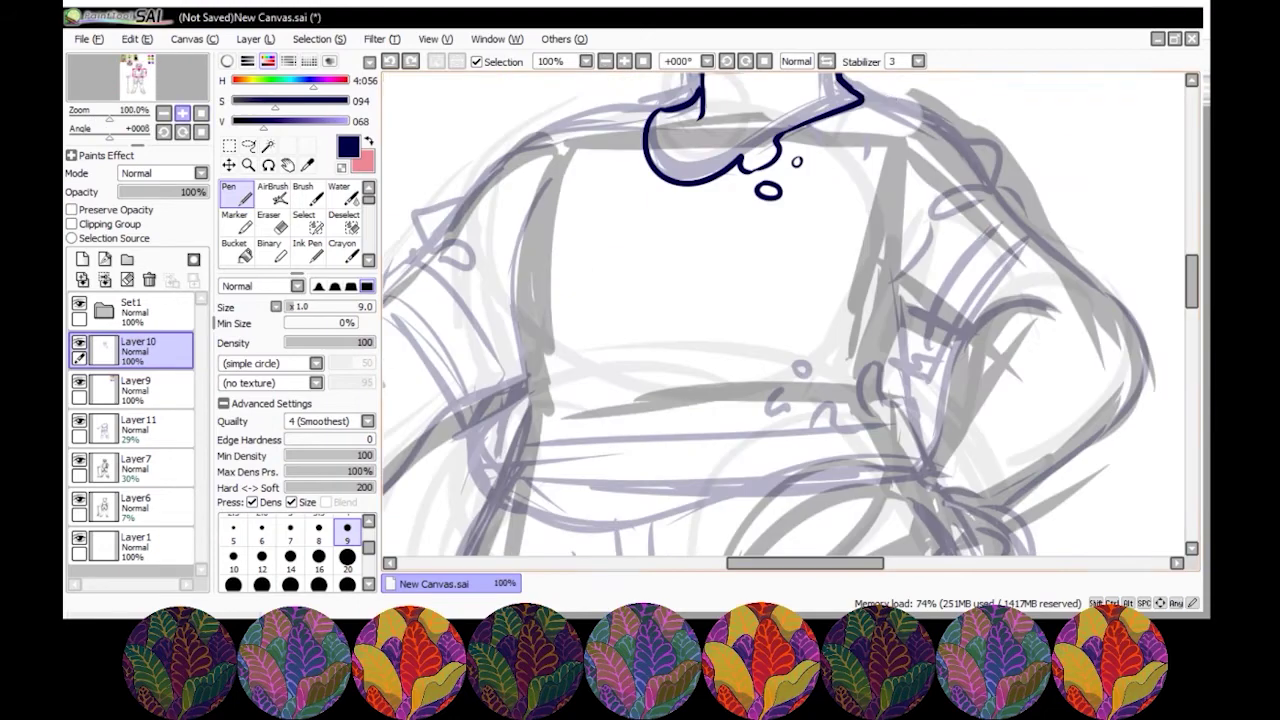
mouse_move(840, 82)
left_mouse_down()
mouse_move(965, 135)
mouse_move(1020, 222)
mouse_move(983, 311)
left_mouse_up()
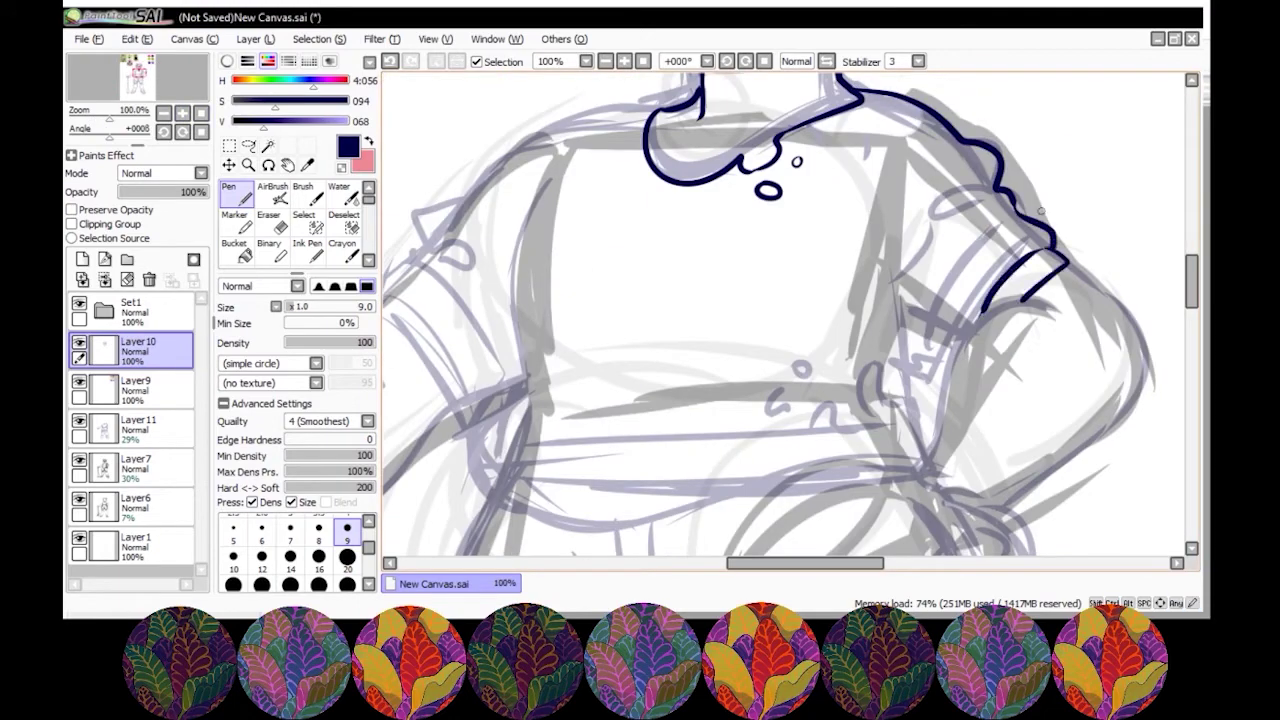
left_click_drag(897, 282, 916, 438)
left_click_drag(1035, 308, 928, 458)
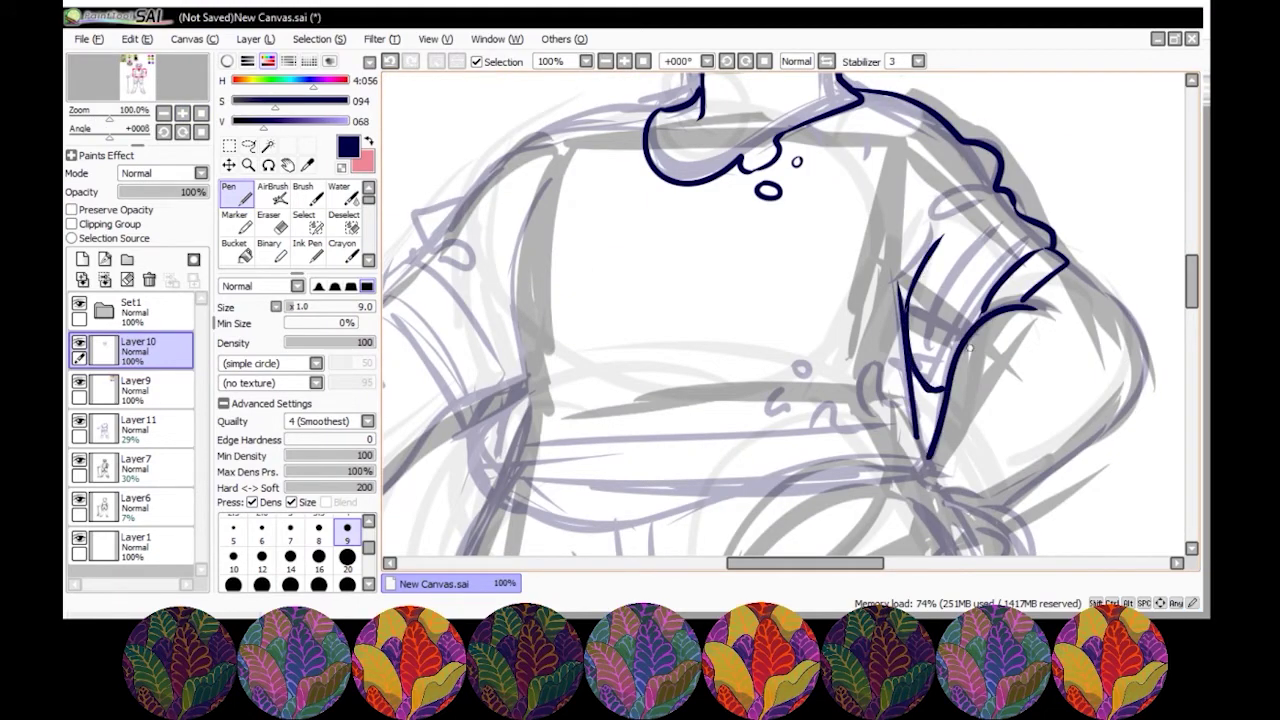
key("Page_Down")
- Ink the shirt's hem and other side, then the straight arm's shoulder and sleeve with its cuff and tear
mouse_move(604, 213)
left_mouse_down()
mouse_move(586, 378)
mouse_move(721, 452)
mouse_move(888, 422)
left_mouse_up()
mouse_move(700, 300)
left_mouse_down()
mouse_move(760, 390)
mouse_move(784, 338)
left_mouse_up()
mouse_move(590, 312)
left_mouse_down()
mouse_move(568, 335)
mouse_move(655, 430)
left_mouse_up()
left_click_drag(600, 292, 770, 195)
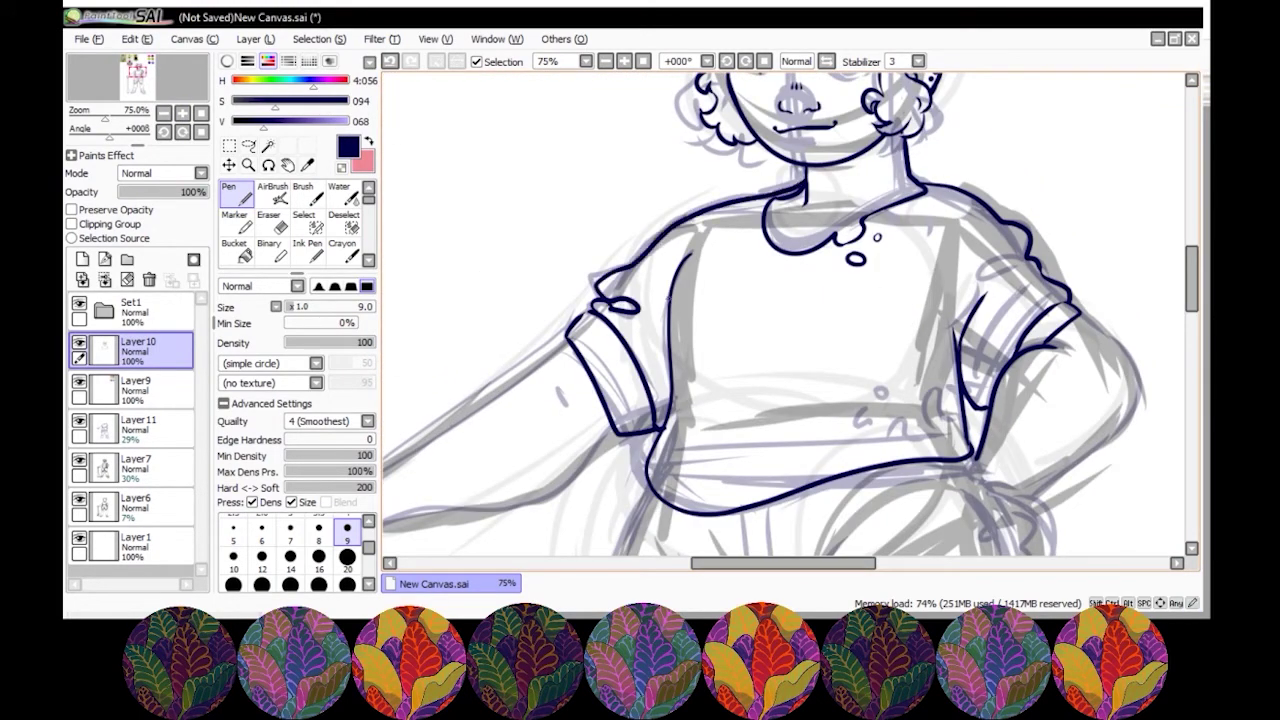
- Ink a fold line along the shirt's side near the straight arm and an oval tear on the bent arm's sleeve
scroll(685, 290, "down", 2)
scroll(688, 279, "up", 2)
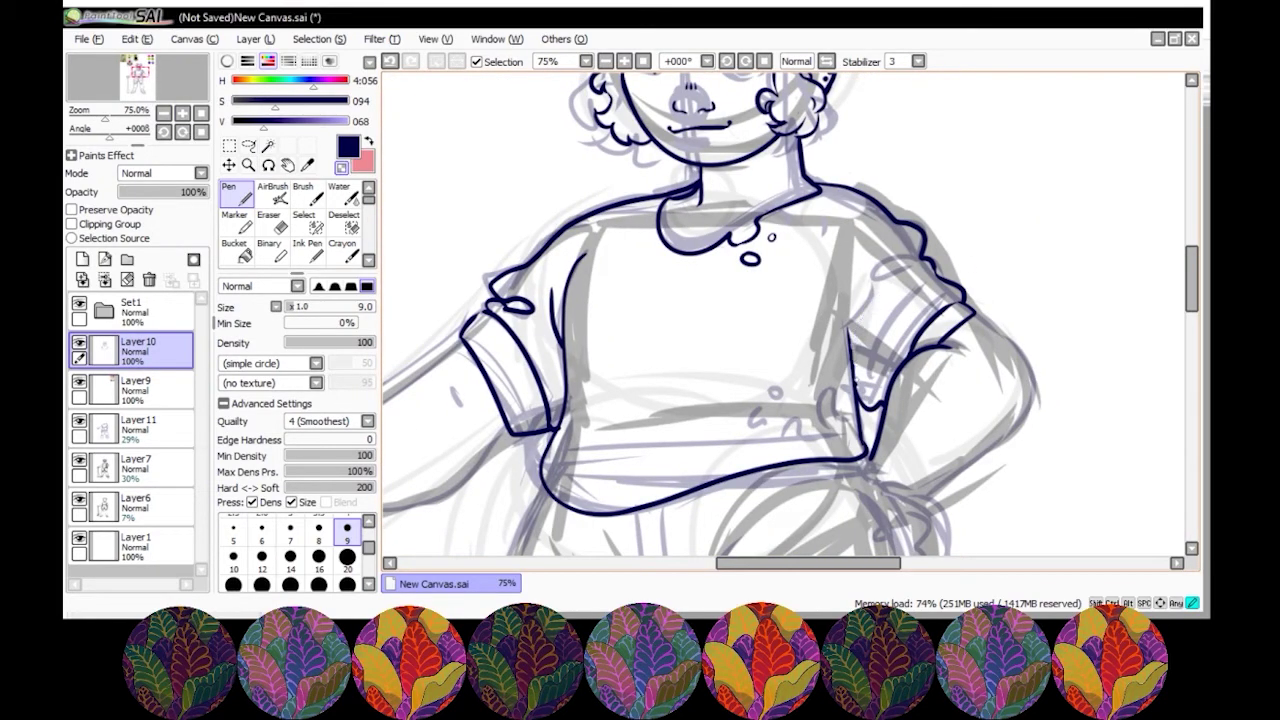
scroll(890, 286, "down", 2)
scroll(890, 286, "down", 1)
scroll(890, 286, "up", 2)
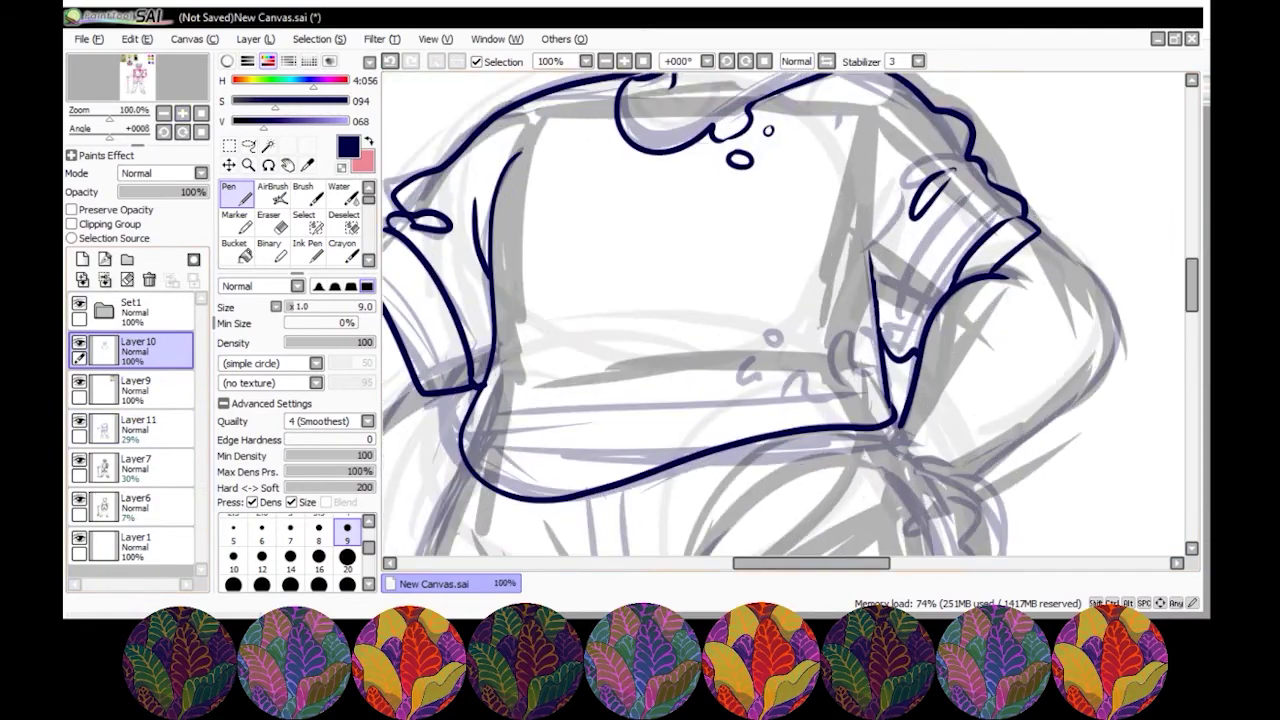
- Remove the notch and small holes from the shirt's neckline, leaving one smooth curve
scroll(881, 334, "down", 3)
scroll(881, 334, "up", 1)
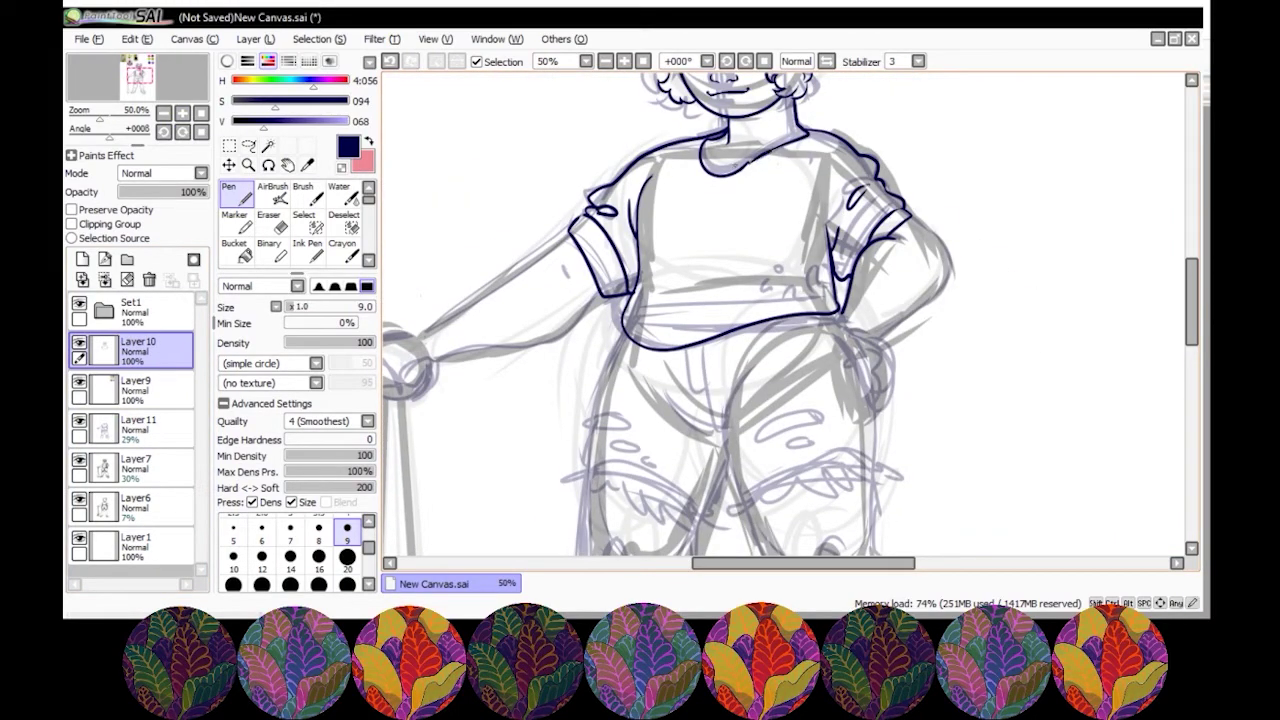
scroll(790, 314, "up", 2)
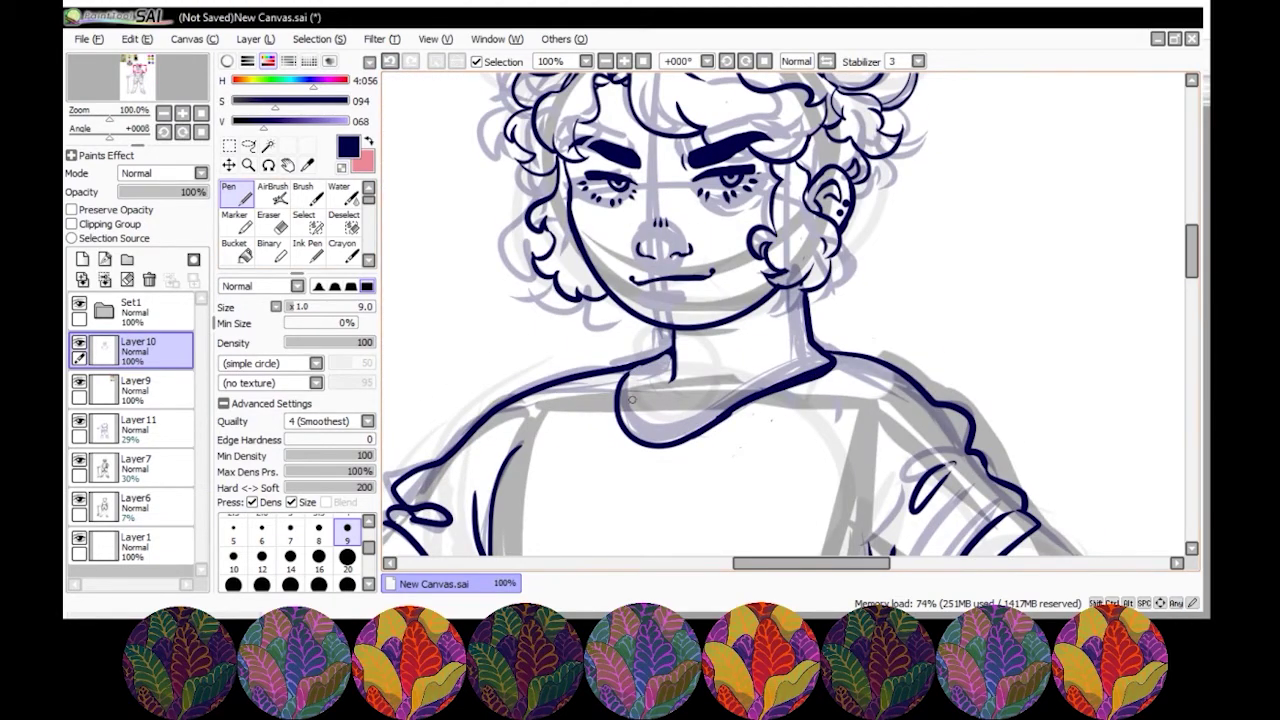
scroll(790, 314, "down", 2)
scroll(882, 204, "up", 1)
left_click_drag(882, 204, 928, 230)
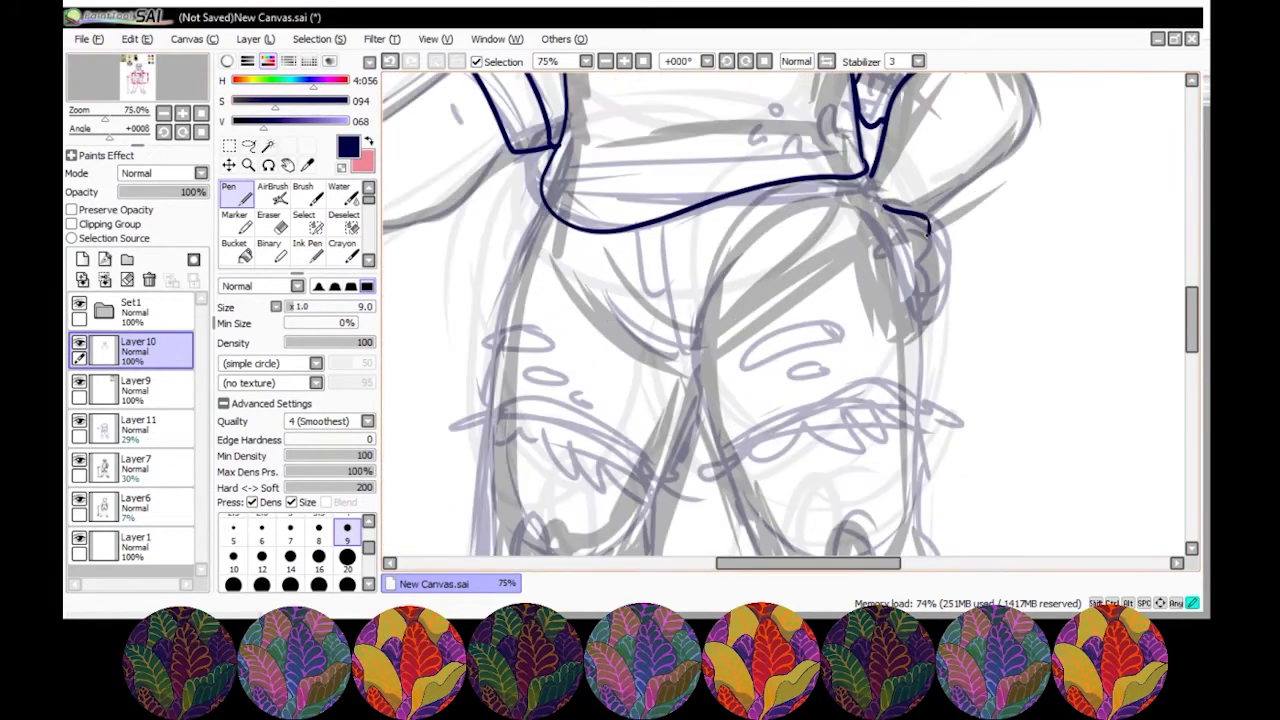
left_click_drag(945, 282, 906, 322)
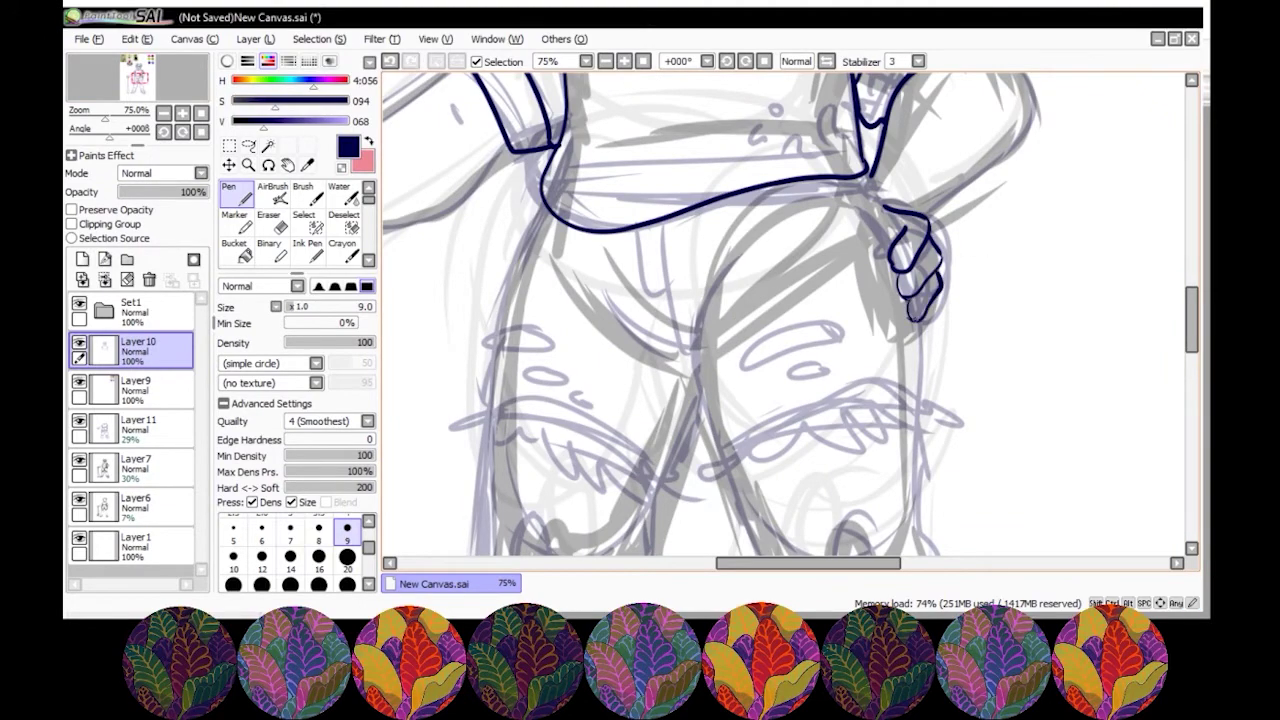
scroll(872, 257, "up", 1)
scroll(790, 314, "down", 1)
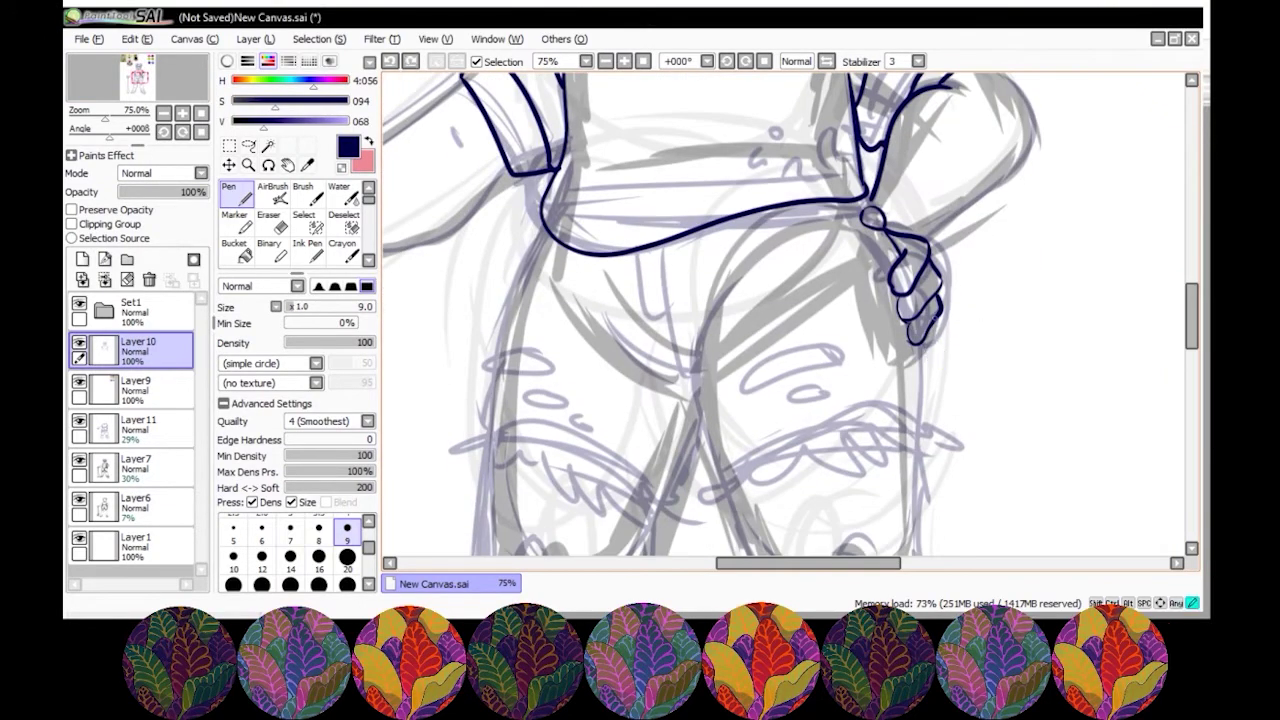
scroll(790, 314, "up", 6)
scroll(790, 314, "down", 5)
key("ctrl+z")
key("ctrl+z")
key("ctrl+z")
key("ctrl+z")
- Ink the bent arm's outer contour from the sleeve cuff around the elbow to the wrist
left_click_drag(972, 180, 926, 354)
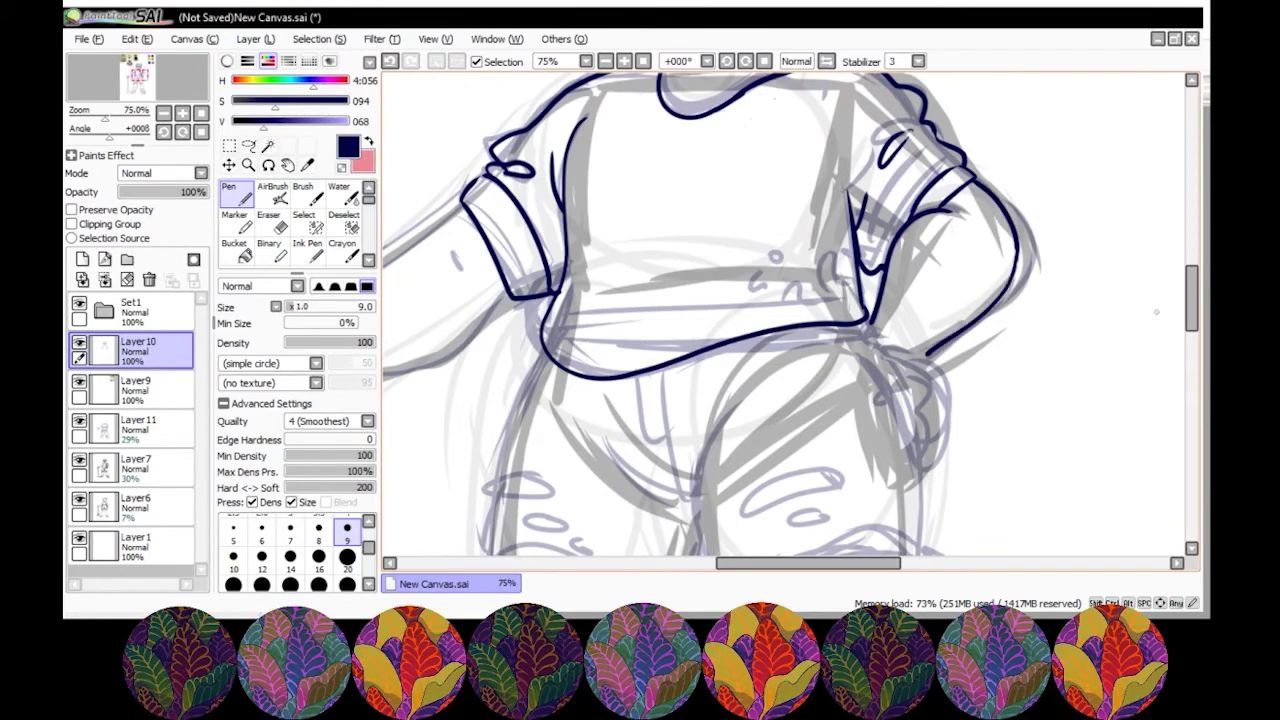
scroll(790, 314, "up", 1)
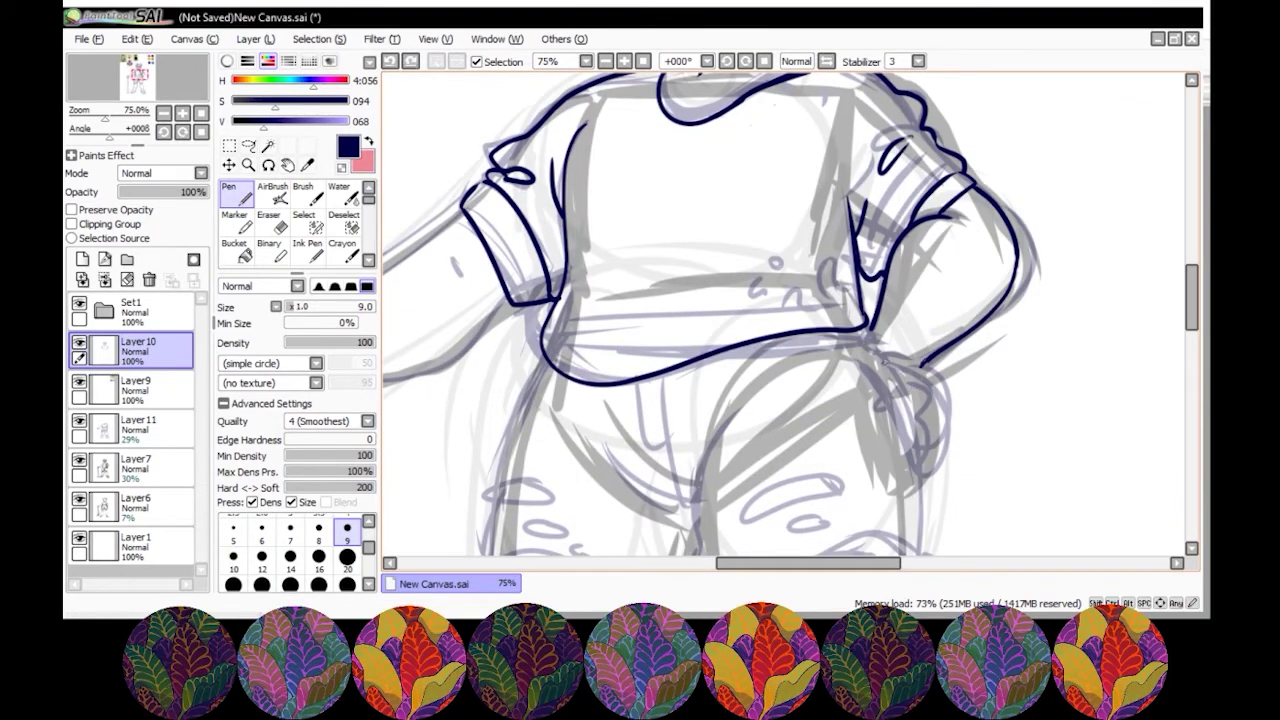
key("ctrl+shift+n")
left_click_drag(868, 345, 895, 420)
left_click_drag(912, 360, 940, 445)
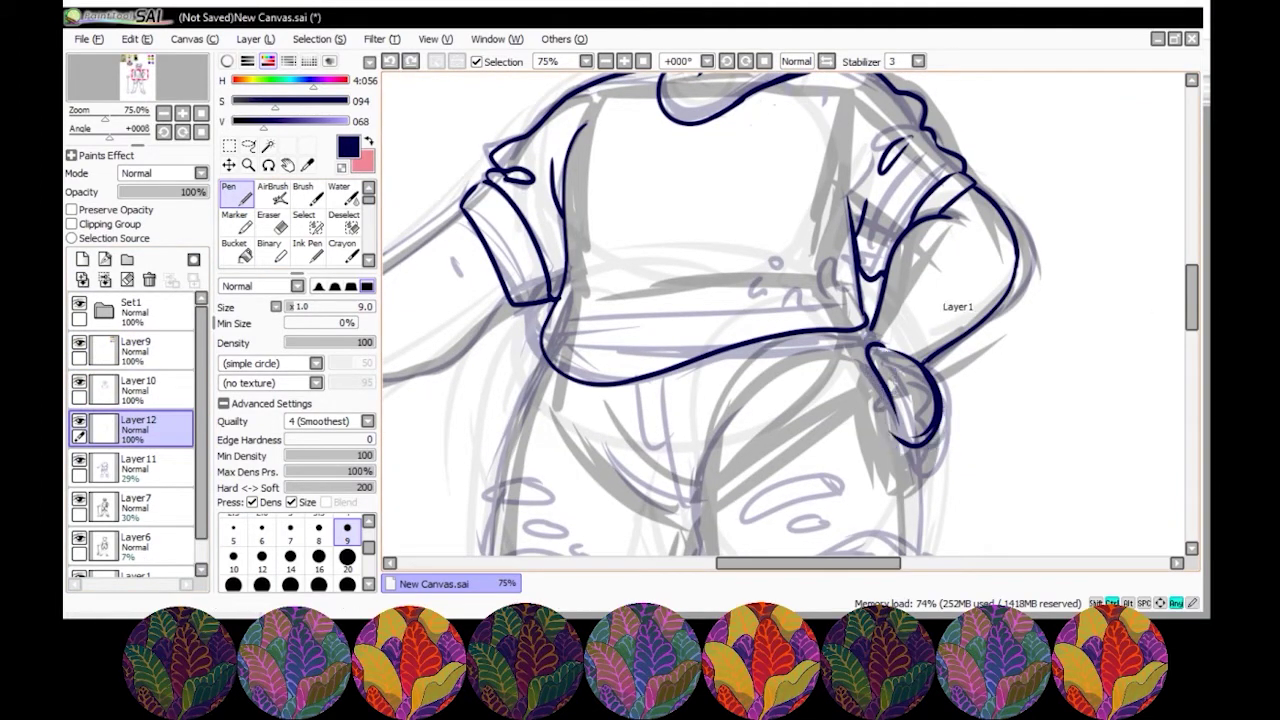
key("ctrl+z")
key("ctrl+z")
key("ctrl+z")
scroll(918, 310, "up", 1)
scroll(918, 310, "down", 1)
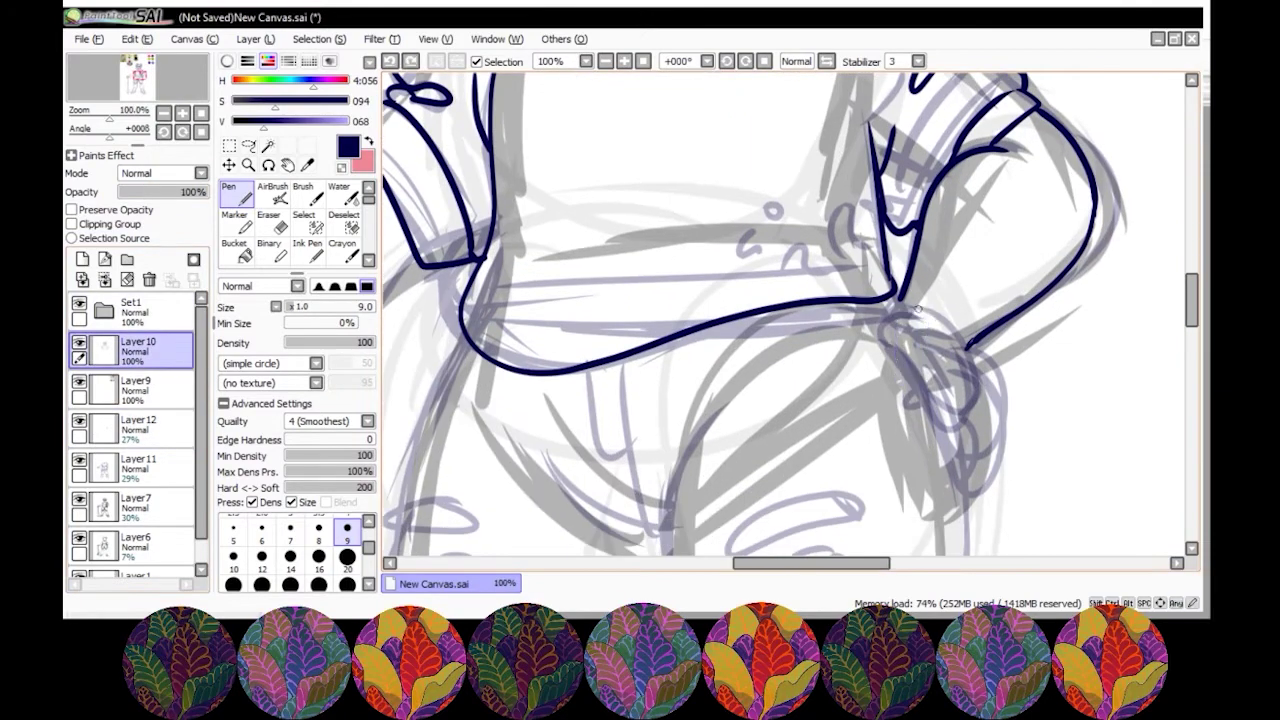
mouse_move(917, 309)
left_mouse_down()
mouse_move(905, 378)
mouse_move(945, 412)
left_mouse_up()
key("ctrl+z")
left_click_drag(910, 322, 945, 405)
left_click_drag(950, 350, 975, 432)
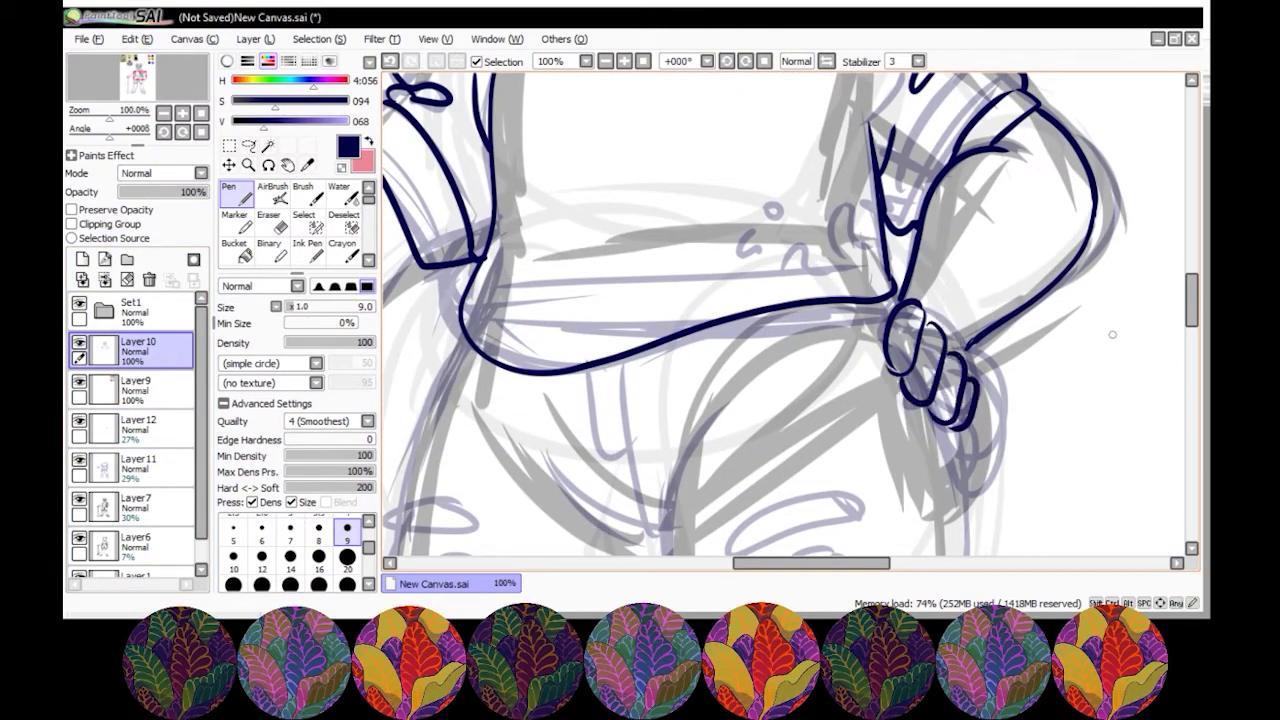
key("ctrl+z")
key("ctrl+z")
key("ctrl+z")
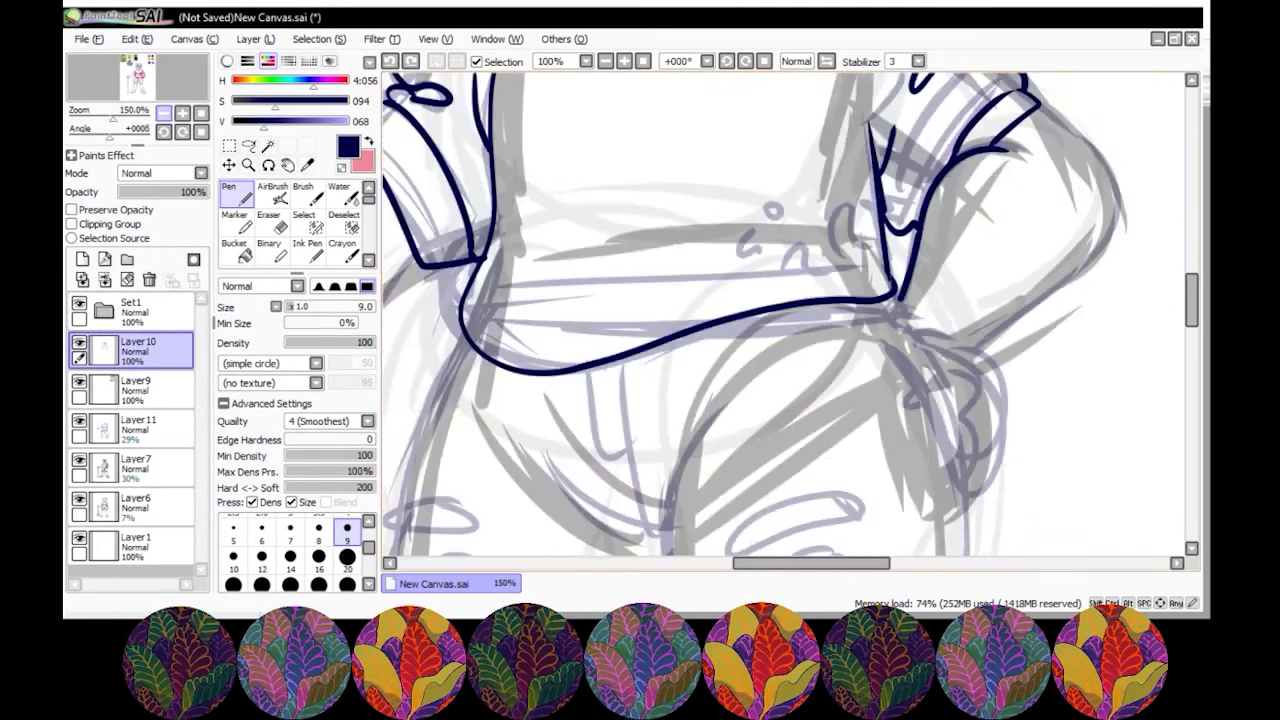
- Ink the bent-arm side leg of the shorts with its crotch fold, frayed hem and outer side
scroll(784, 320, "down", 3)
scroll(749, 193, "down", 1)
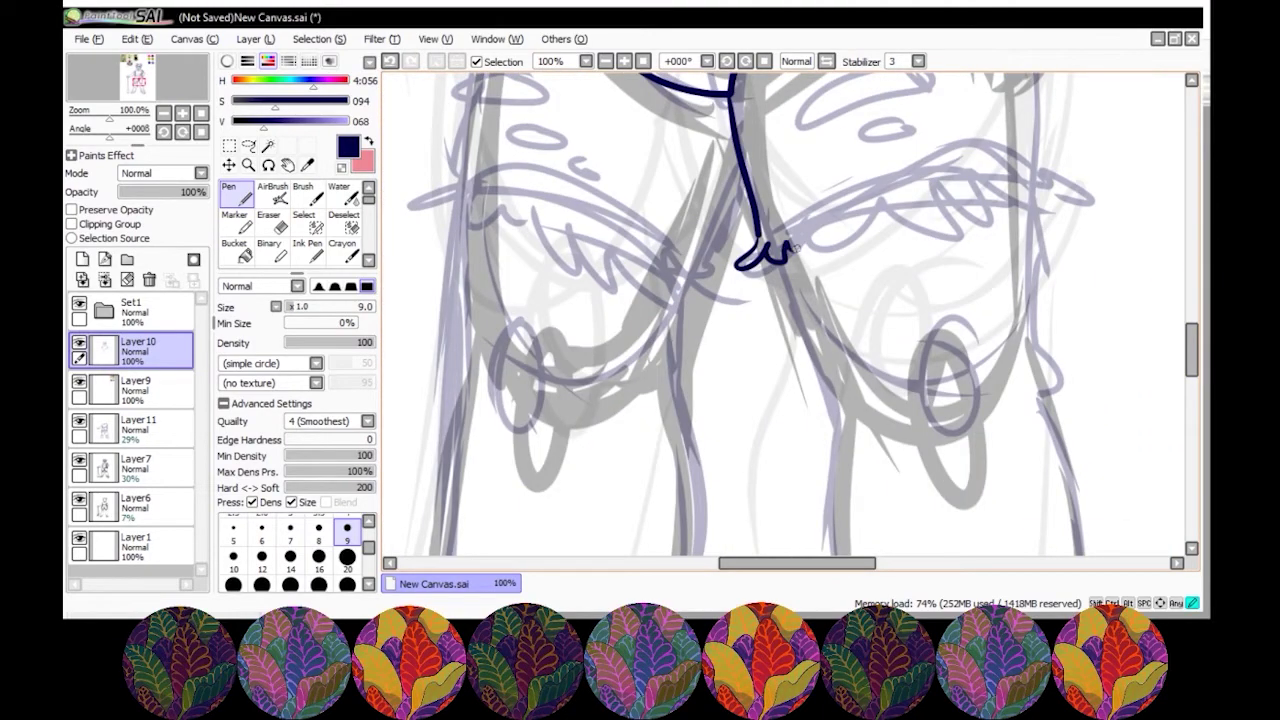
left_click_drag(790, 245, 1030, 180)
left_click_drag(880, 222, 930, 172)
scroll(847, 343, "up", 2)
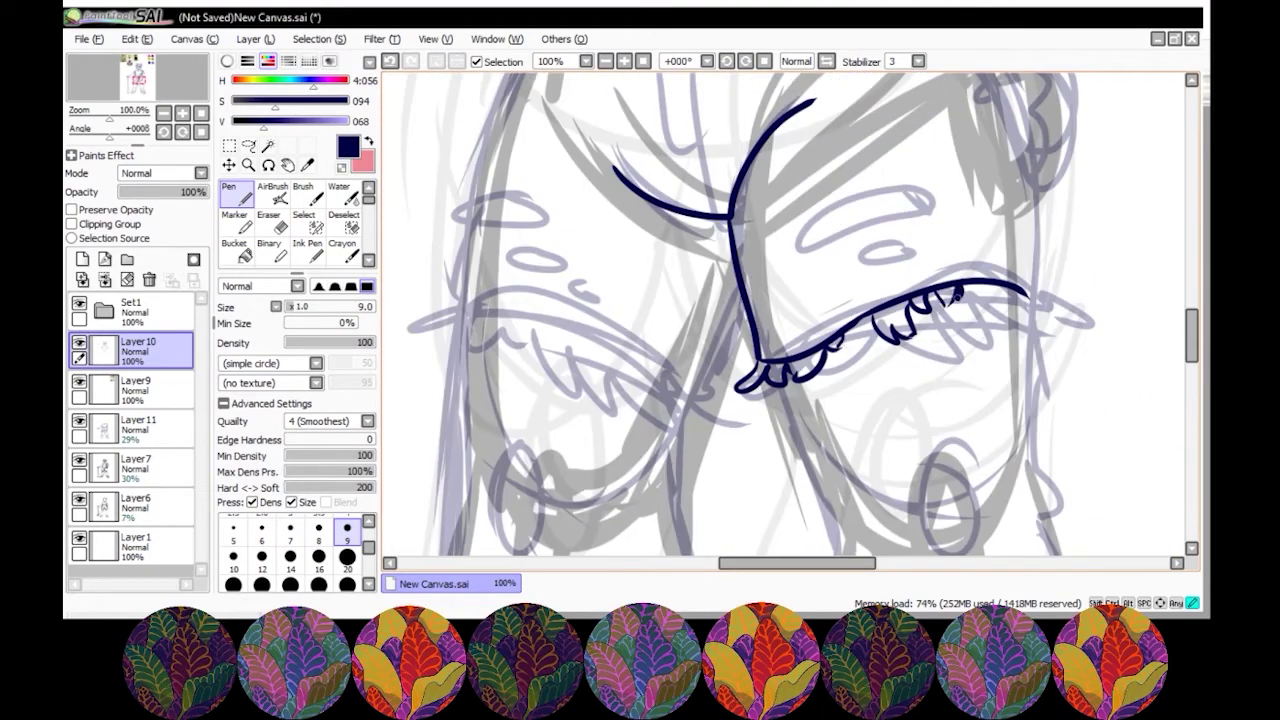
left_click_drag(955, 292, 1026, 300)
mouse_move(1020, 298)
left_mouse_down()
mouse_move(1066, 317)
mouse_move(1038, 352)
left_mouse_up()
scroll(1040, 320, "up", 1)
key("ctrl+z")
left_click_drag(1046, 258, 1042, 345)
key("ctrl+z")
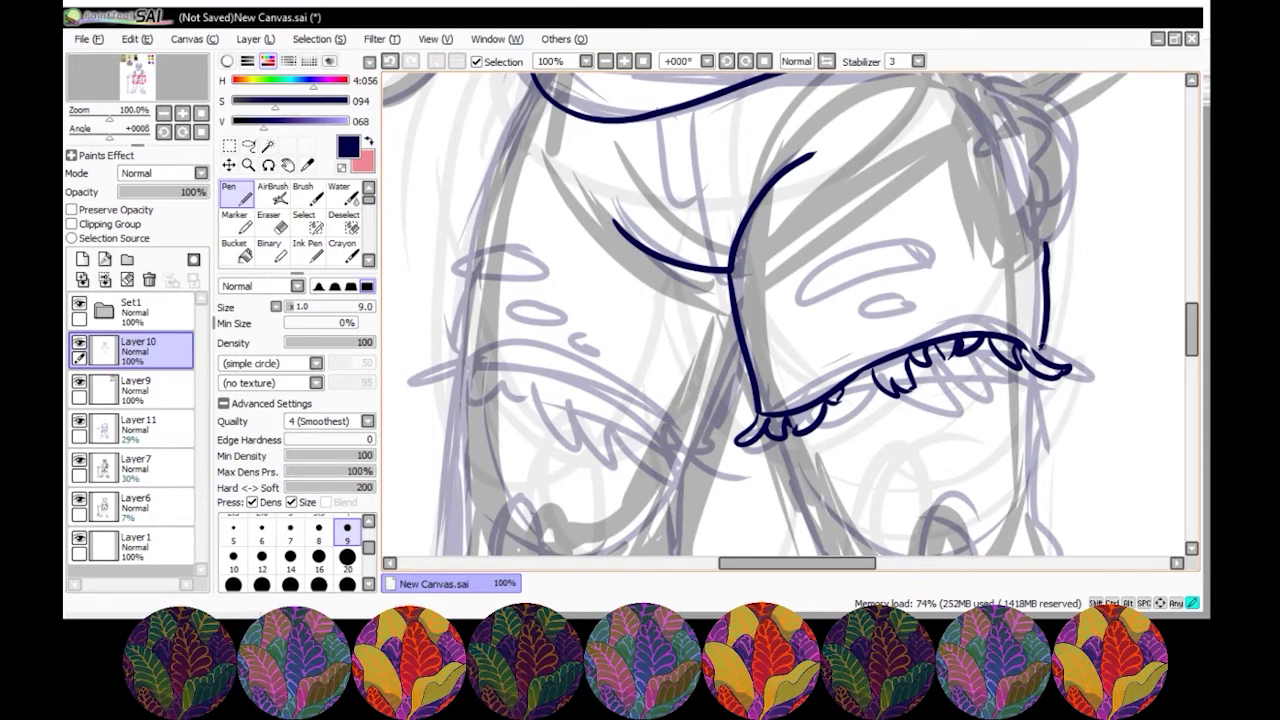
- Ink a long curved tear and a small oval hole above the frayed hem on that shorts leg
left_click_drag(838, 262, 804, 292)
key("ctrl+z")
left_click_drag(930, 266, 800, 296)
left_click_drag(842, 260, 935, 258)
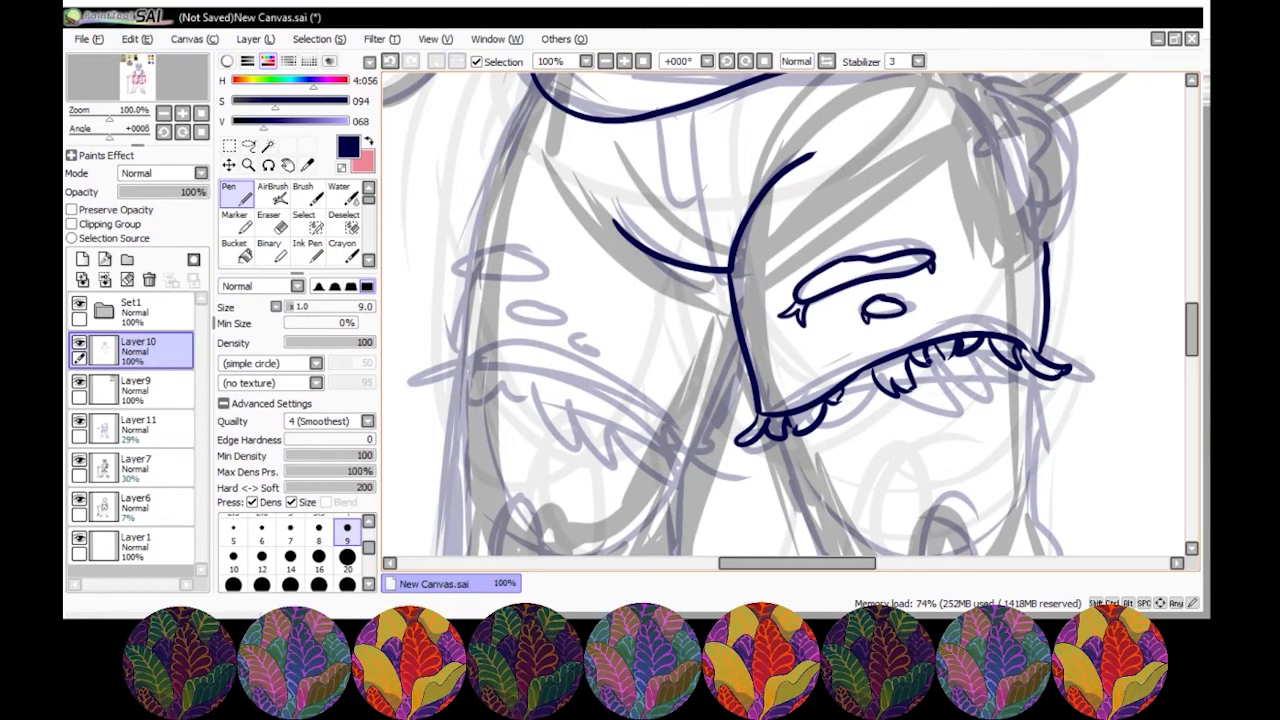
- Ink the shorts' fly flap with its round button and front seam below the shirt hem
left_click_drag(700, 300, 833, 330)
key("ctrl+z")
mouse_move(782, 145)
left_mouse_down()
mouse_move(788, 228)
mouse_move(833, 272)
left_mouse_up()
left_click_drag(792, 150, 790, 152)
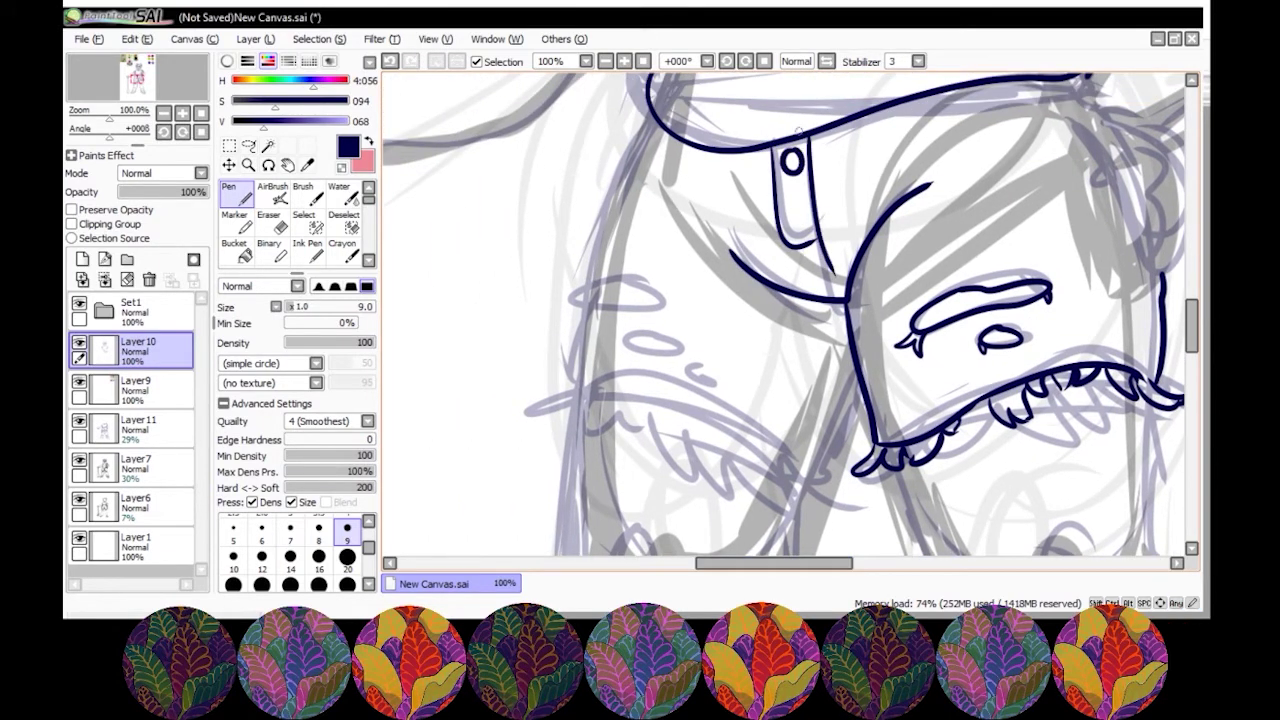
- Ink the bat-side leg of the shorts with its frayed hem and tears, plus a belt loop at the waistband
mouse_move(650, 118)
left_mouse_down()
mouse_move(578, 346)
mouse_move(606, 230)
mouse_move(580, 382)
left_mouse_up()
key("ctrl+z")
scroll(780, 300, "down", 2)
left_click_drag(862, 310, 814, 398)
mouse_move(578, 296)
left_mouse_down()
mouse_move(700, 318)
mouse_move(816, 398)
left_mouse_up()
mouse_move(596, 310)
left_mouse_down()
mouse_move(556, 316)
mouse_move(620, 326)
left_mouse_up()
mouse_move(614, 304)
left_mouse_down()
mouse_move(726, 336)
mouse_move(683, 318)
mouse_move(693, 340)
mouse_move(832, 407)
mouse_move(587, 297)
mouse_move(616, 330)
left_mouse_up()
scroll(790, 314, "up", 2)
left_click_drag(584, 300, 547, 296)
scroll(547, 159, "down", 5)
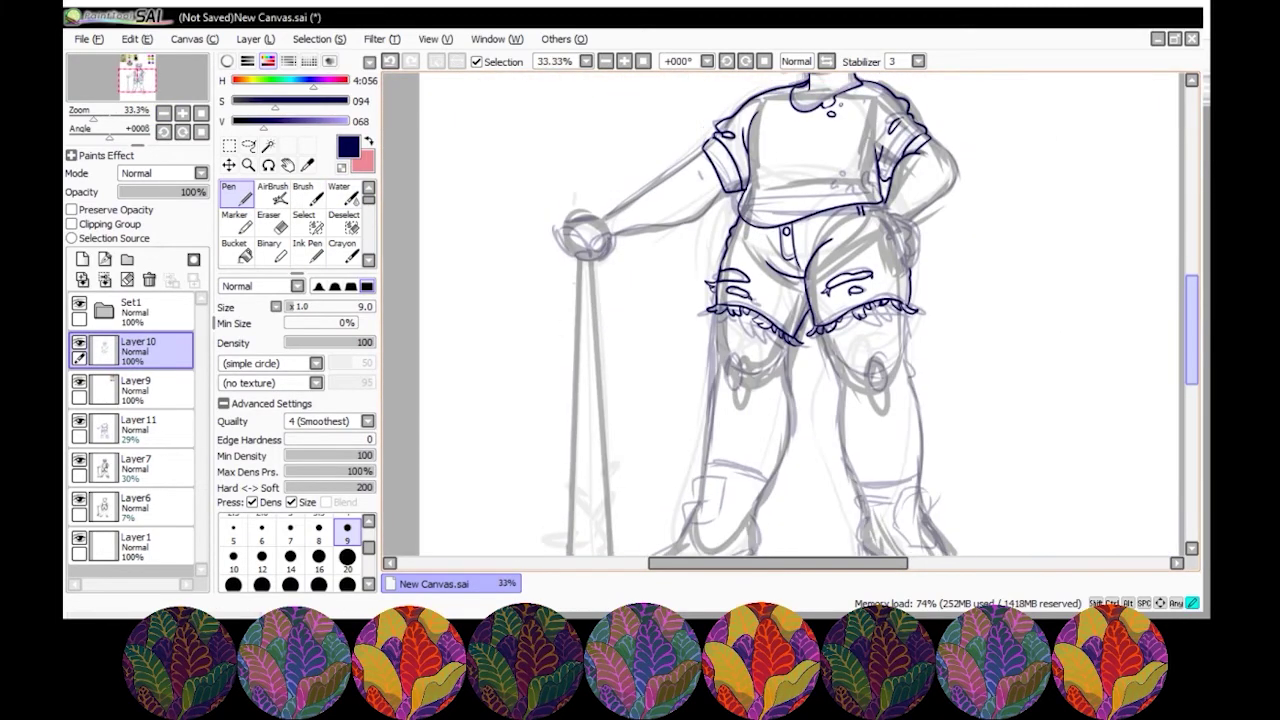
- Ink the bent arm's hand with curled fingers and thumb at the hip, nudging the first finger lines slightly downward
scroll(567, 218, "up", 4)
scroll(567, 218, "up", 1)
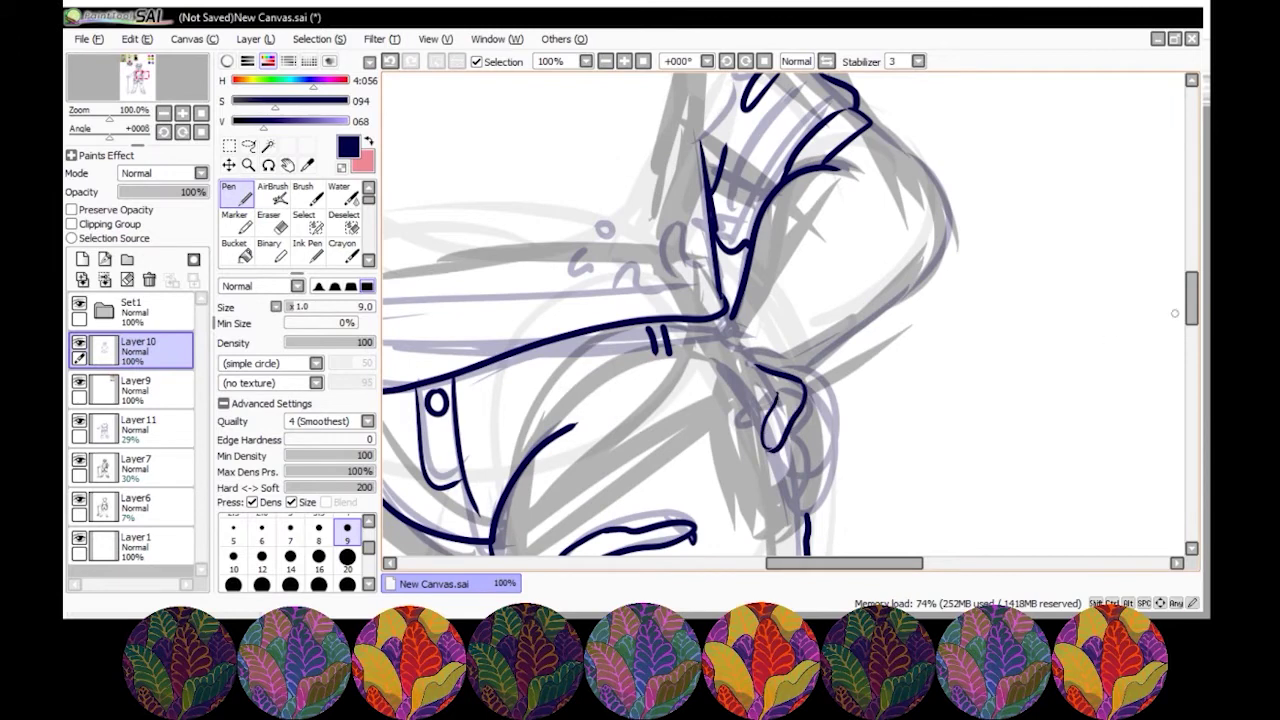
key("ctrl+t")
left_click_drag(768, 420, 772, 430)
key("Return")
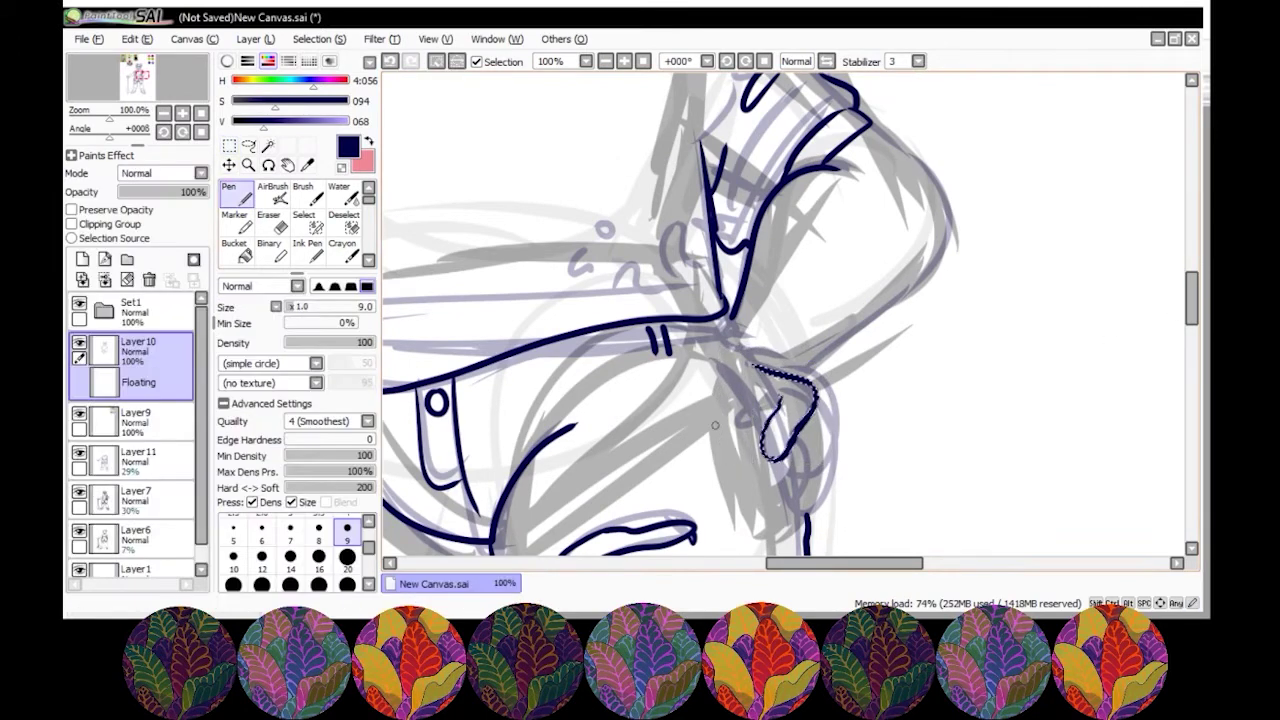
left_click_drag(821, 473, 816, 316)
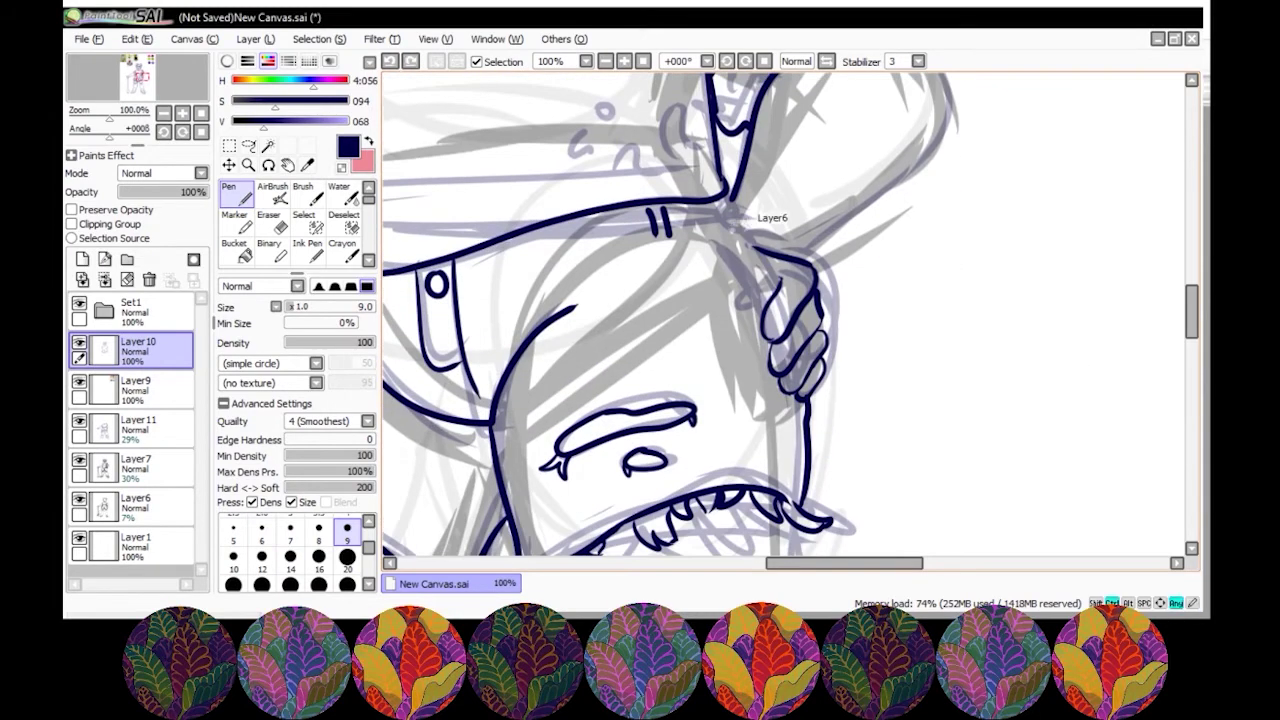
scroll(729, 212, "down", 2)
scroll(729, 300, "up", 1)
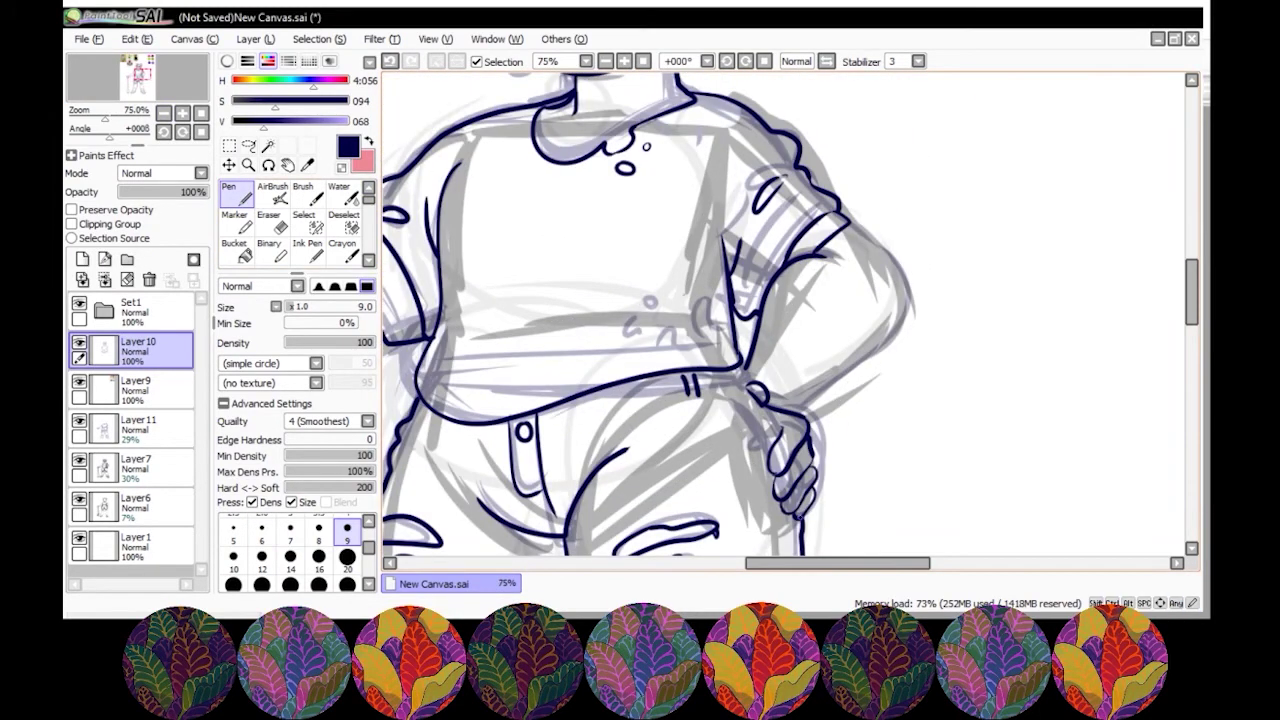
left_click_drag(760, 400, 833, 380)
- Cut the inked hand and paste it onto its own layer, set aside in the empty space beside the figure
key("m")
key("ctrl+x")
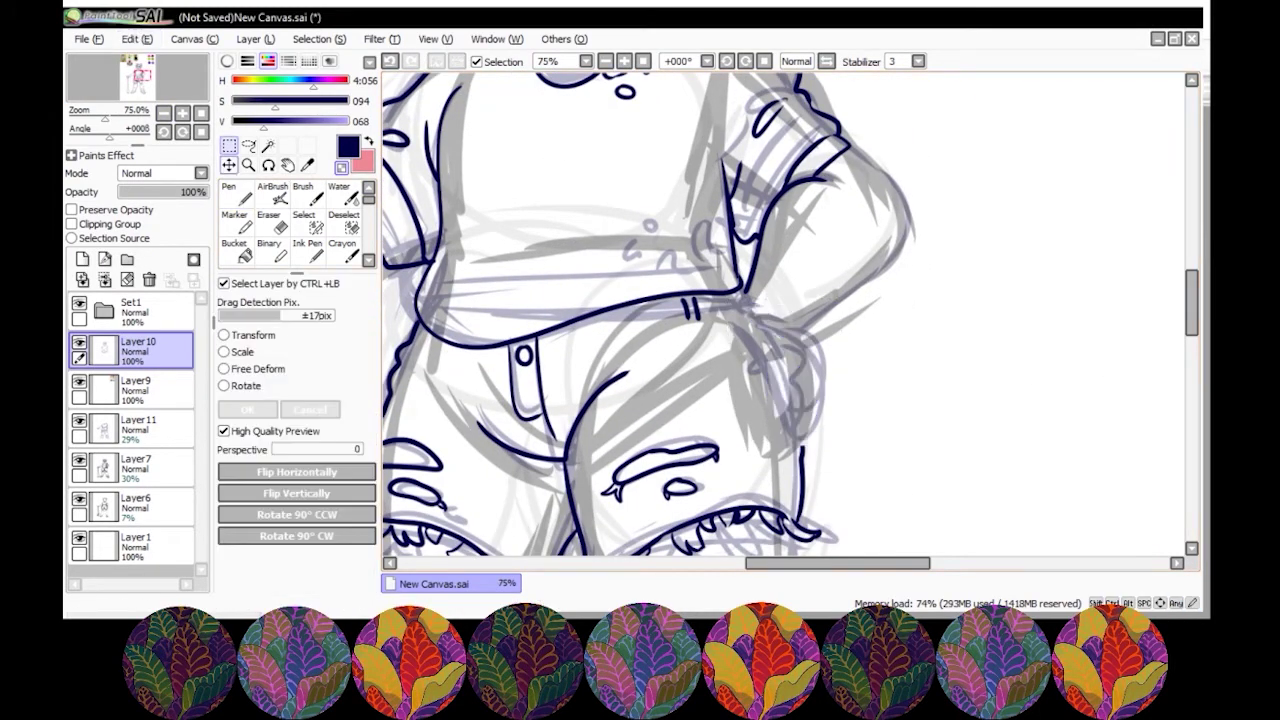
key("ctrl+v")
scroll(780, 308, "up", 1)
key("n")
- Try sketching a new curled hand at the hip on a separate layer at 56% opacity, and delete that layer
left_click(136, 465)
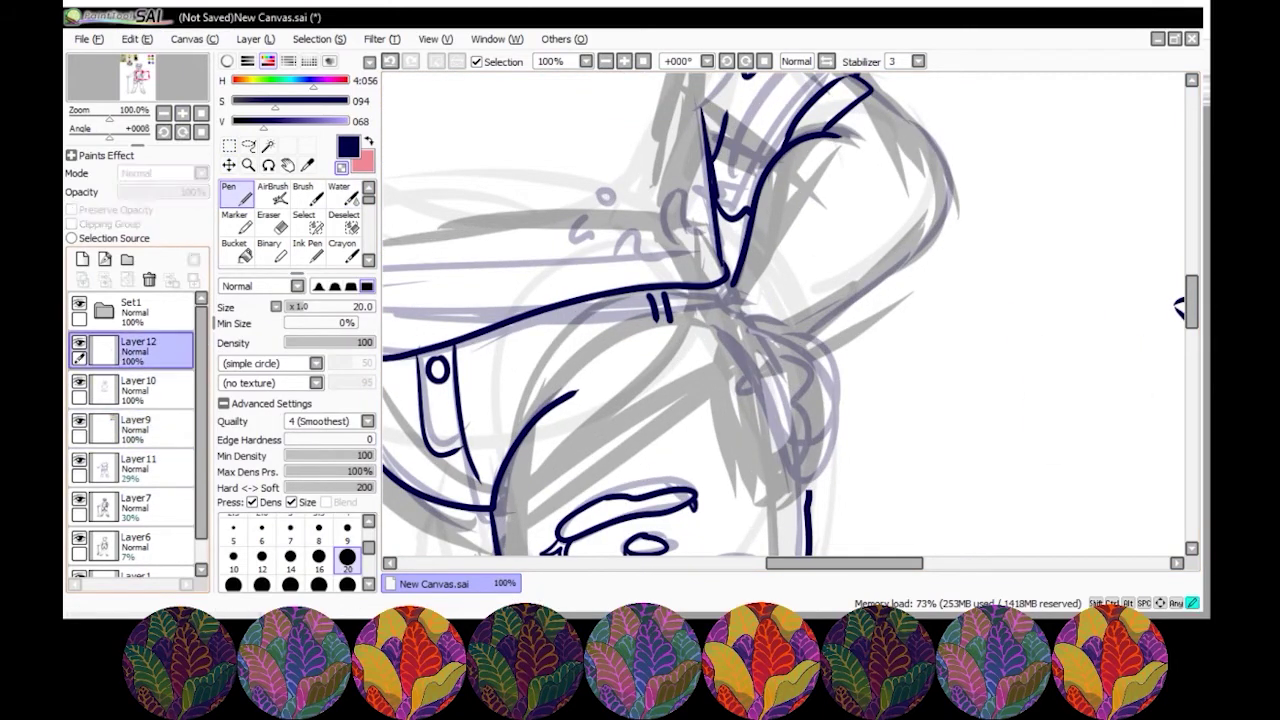
left_click(82, 259)
left_click(726, 336, "alt")
left_click(168, 191)
left_click(347, 527)
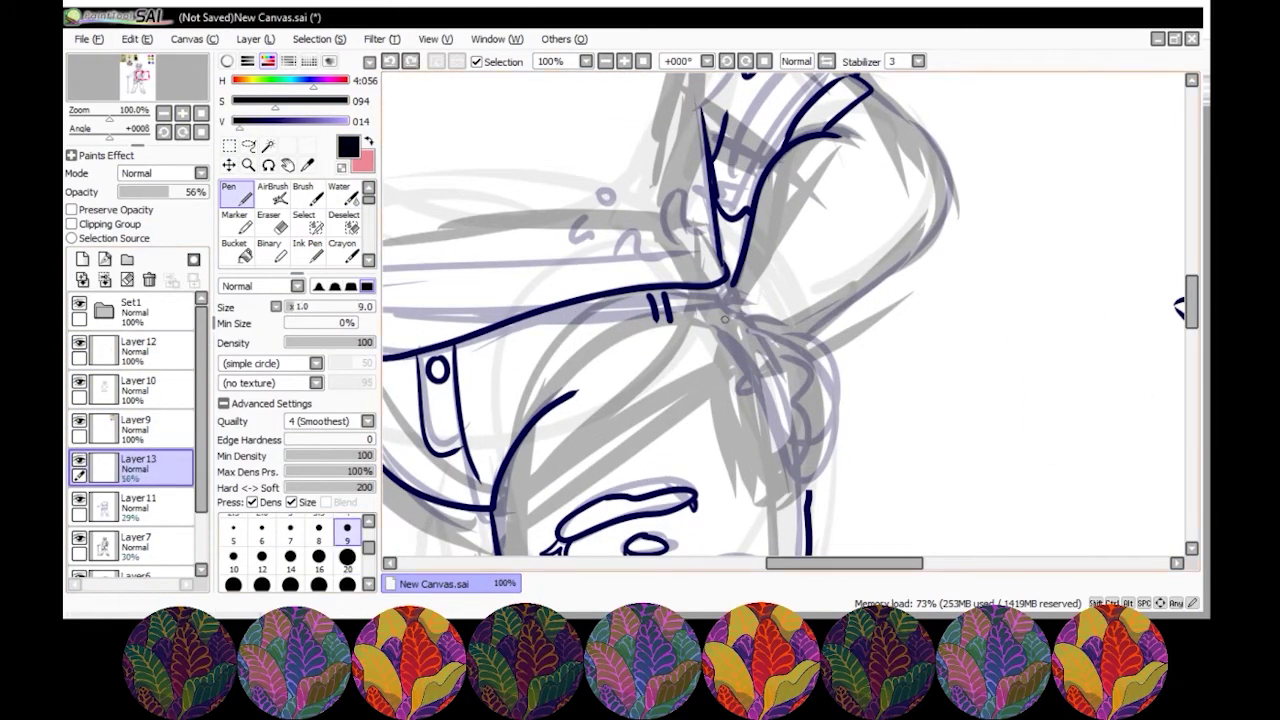
mouse_move(722, 292)
left_mouse_down()
mouse_move(716, 324)
mouse_move(752, 372)
left_mouse_up()
left_click_drag(785, 350, 773, 410)
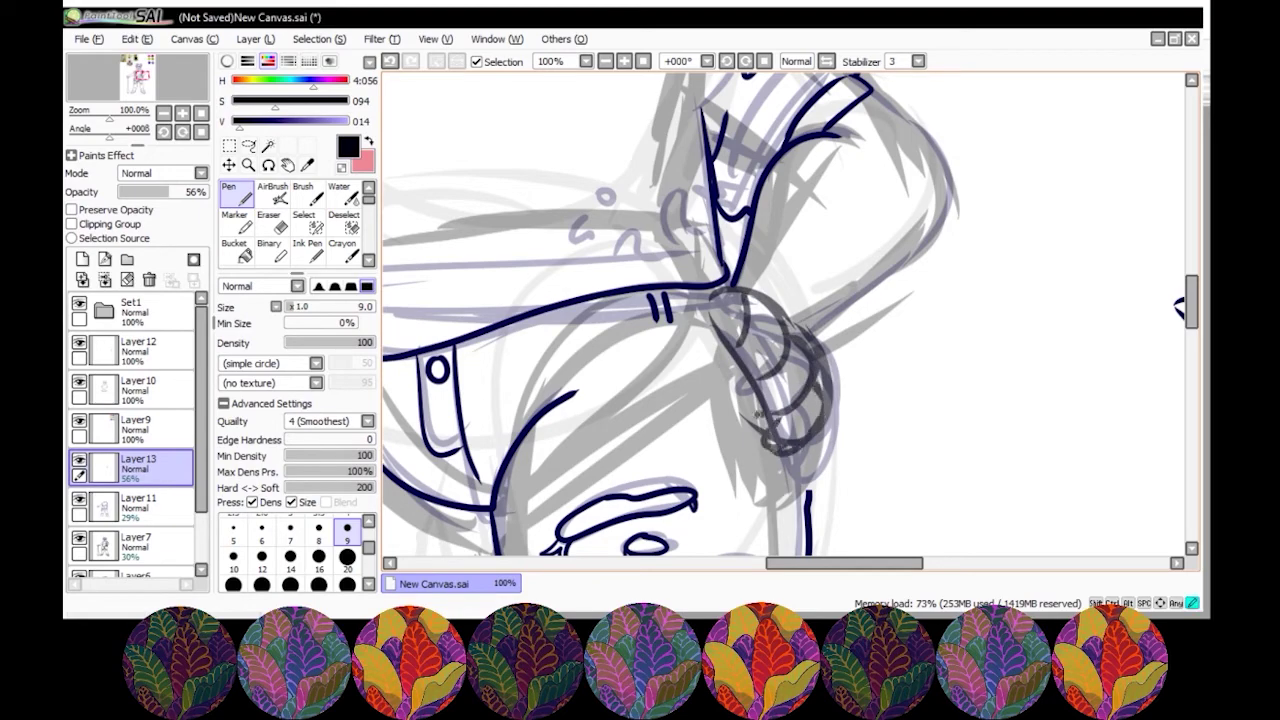
mouse_move(749, 334)
left_mouse_down()
mouse_move(783, 340)
mouse_move(768, 407)
left_mouse_up()
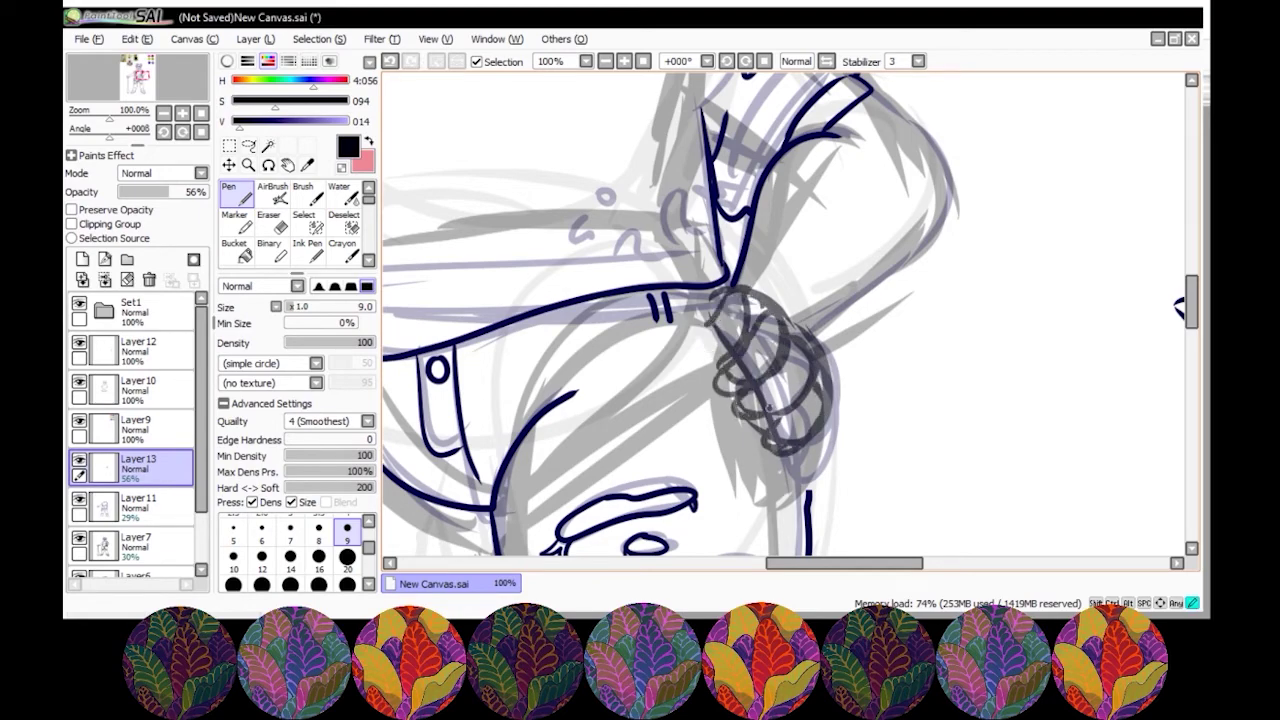
scroll(741, 475, "down", 4)
scroll(741, 475, "up", 4)
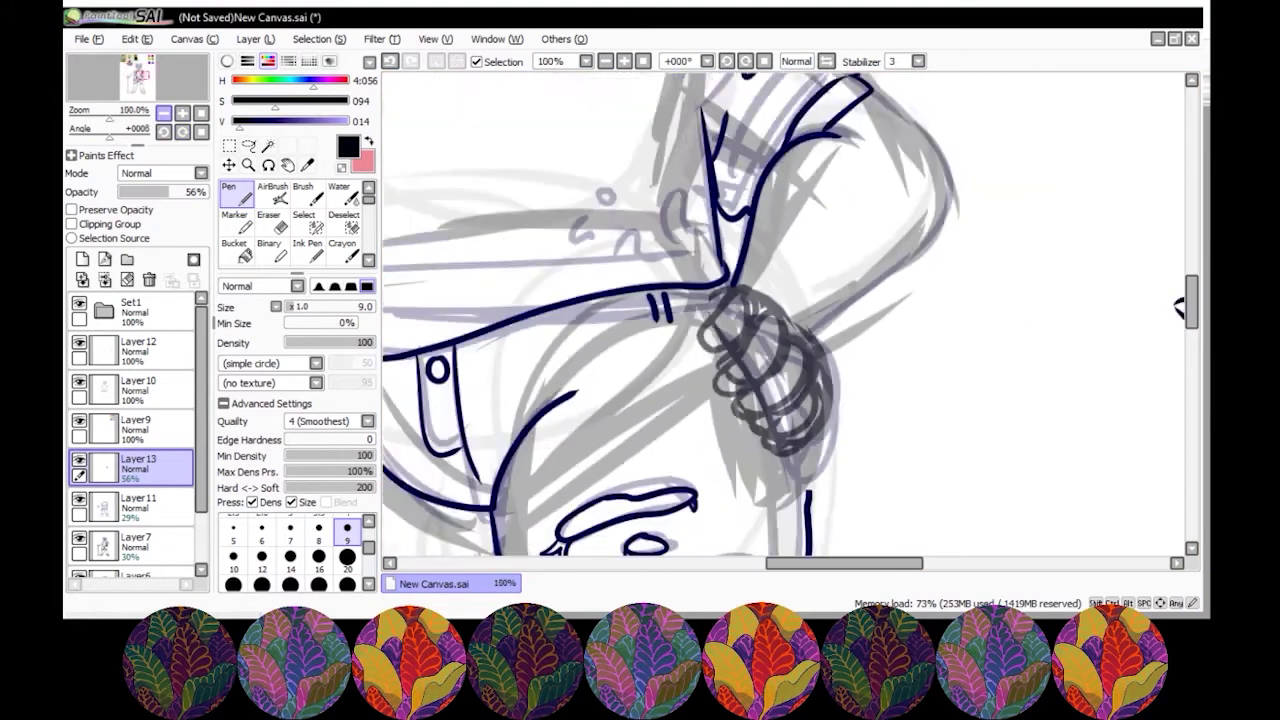
scroll(741, 475, "down", 1)
left_click(347, 556)
left_click(149, 279)
left_click(138, 385)
left_click(347, 527)
mouse_move(714, 308)
left_mouse_down()
mouse_move(743, 369)
mouse_move(806, 446)
left_mouse_up()
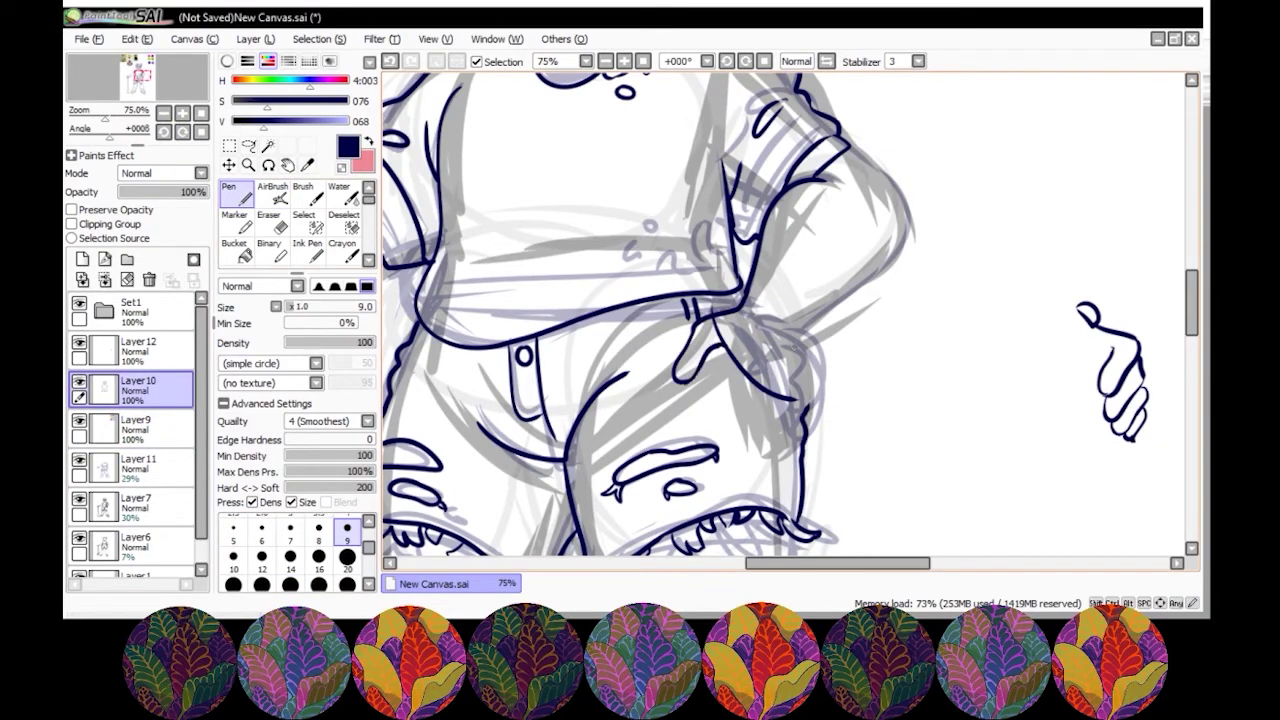
mouse_move(790, 396)
left_mouse_down()
mouse_move(796, 344)
mouse_move(896, 226)
left_mouse_up()
scroll(896, 226, "down", 3)
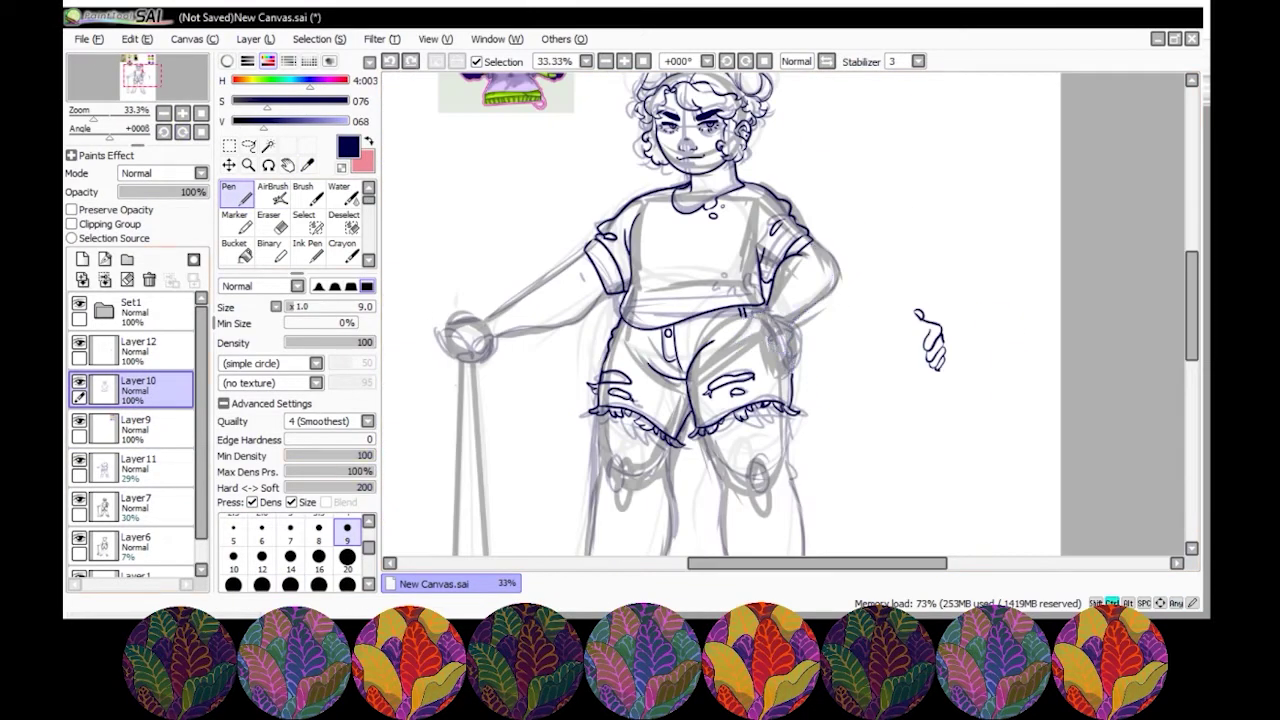
scroll(805, 357, "up", 5)
scroll(805, 357, "down", 2)
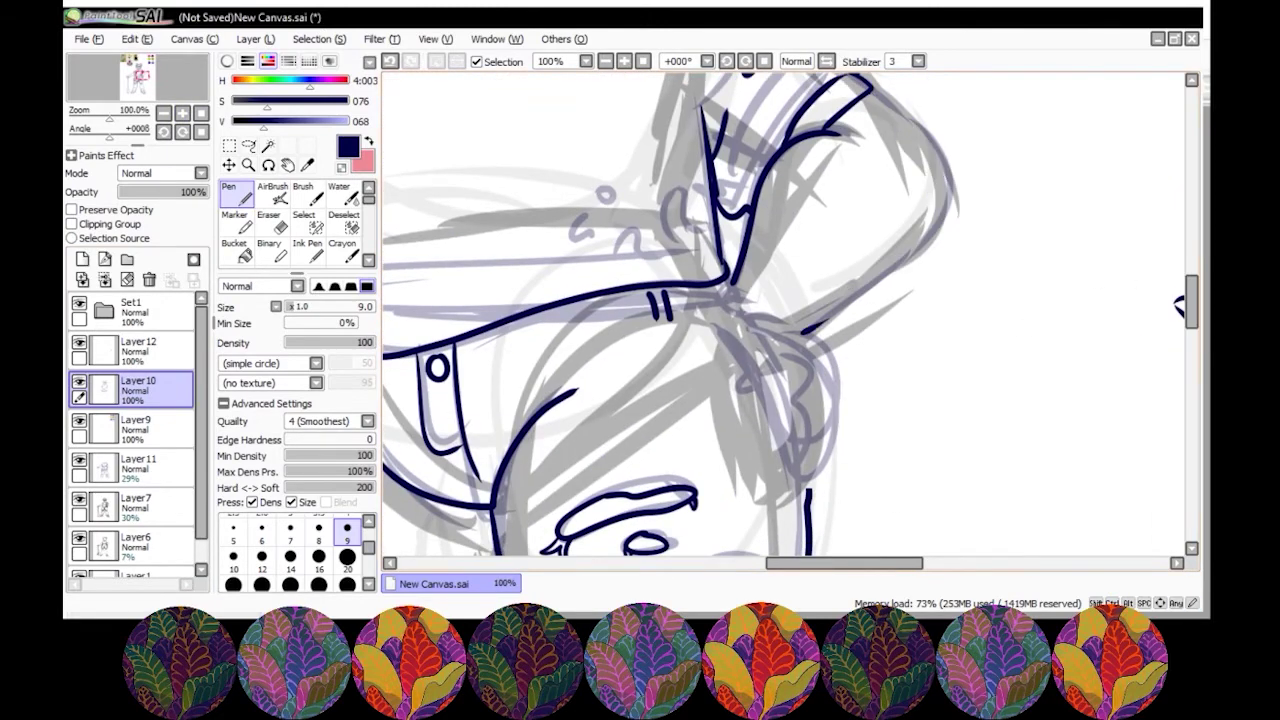
scroll(790, 320, "down", 2)
scroll(790, 320, "up", 2)
- Redraw the shirt's side line beside the bent arm with an inward curve down to the hem
left_click_drag(711, 160, 742, 356)
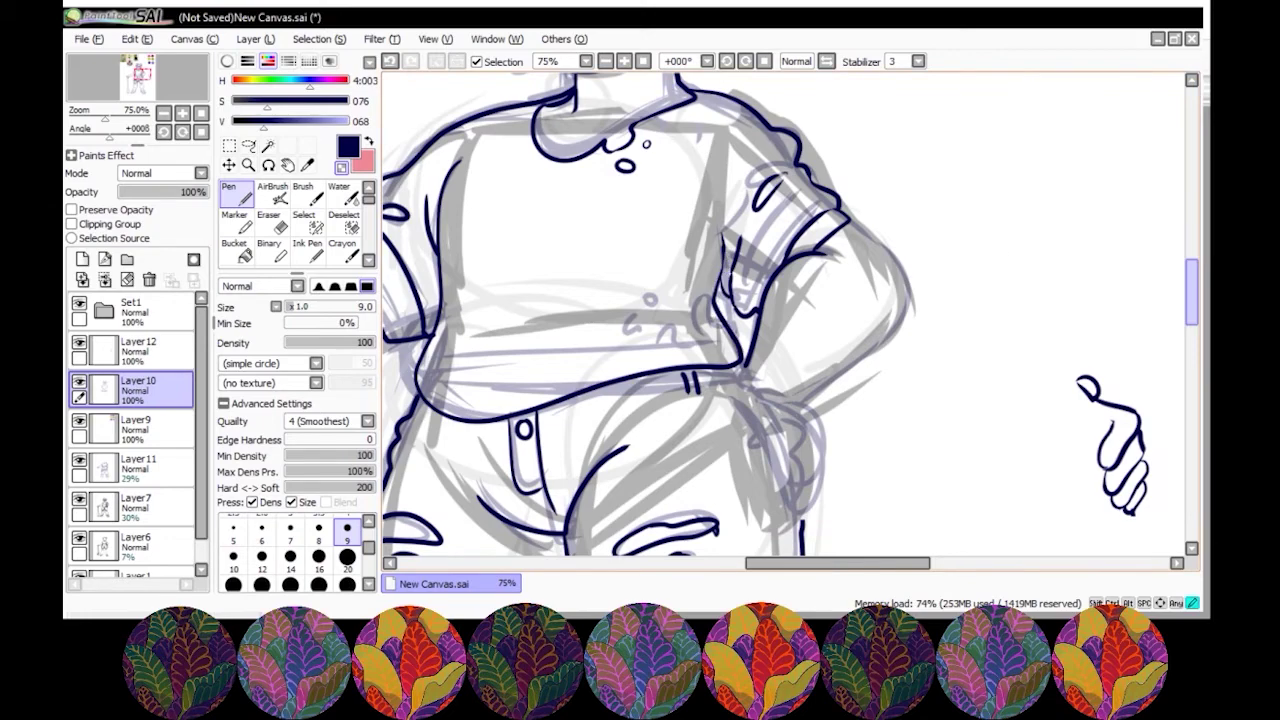
left_click_drag(721, 540, 721, 260)
- Ink both sides of the bent-arm side leg from the shorts hem towards the ankle, with short knee lines
scroll(721, 425, "down", 2)
left_click_drag(983, 345, 980, 126)
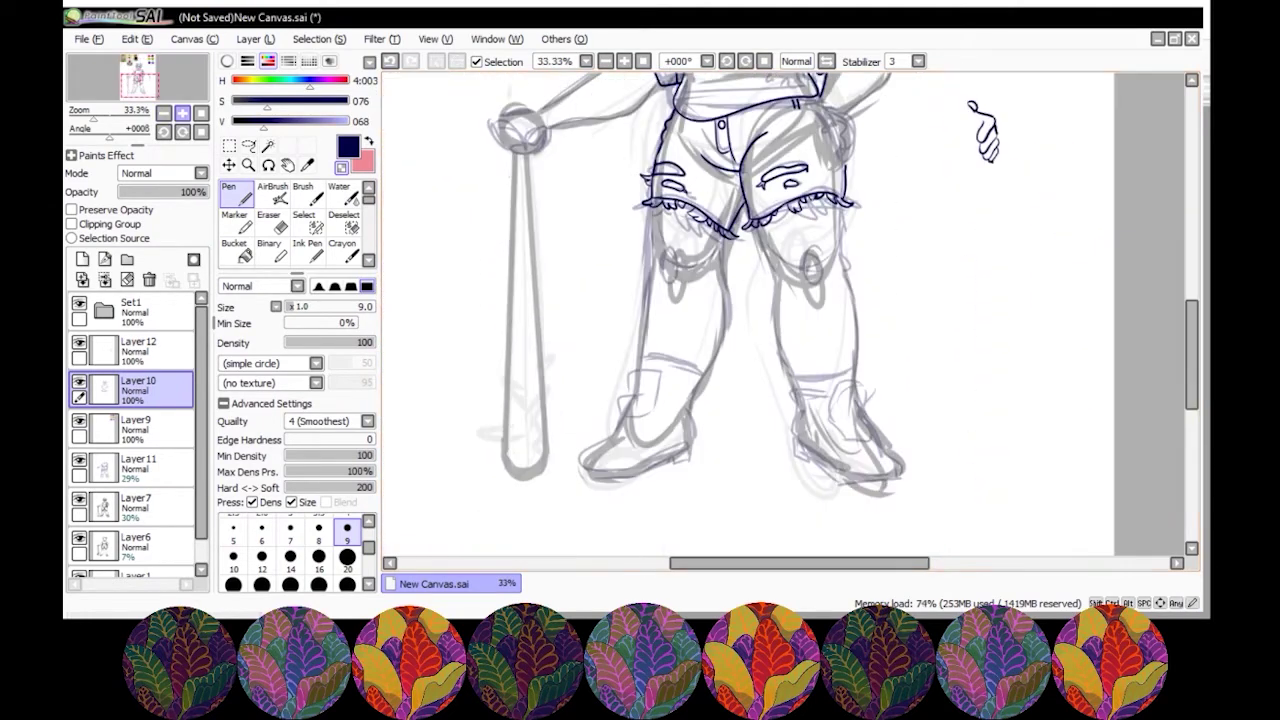
scroll(980, 126, "up", 2)
left_click_drag(738, 205, 800, 530)
left_click_drag(912, 110, 940, 415)
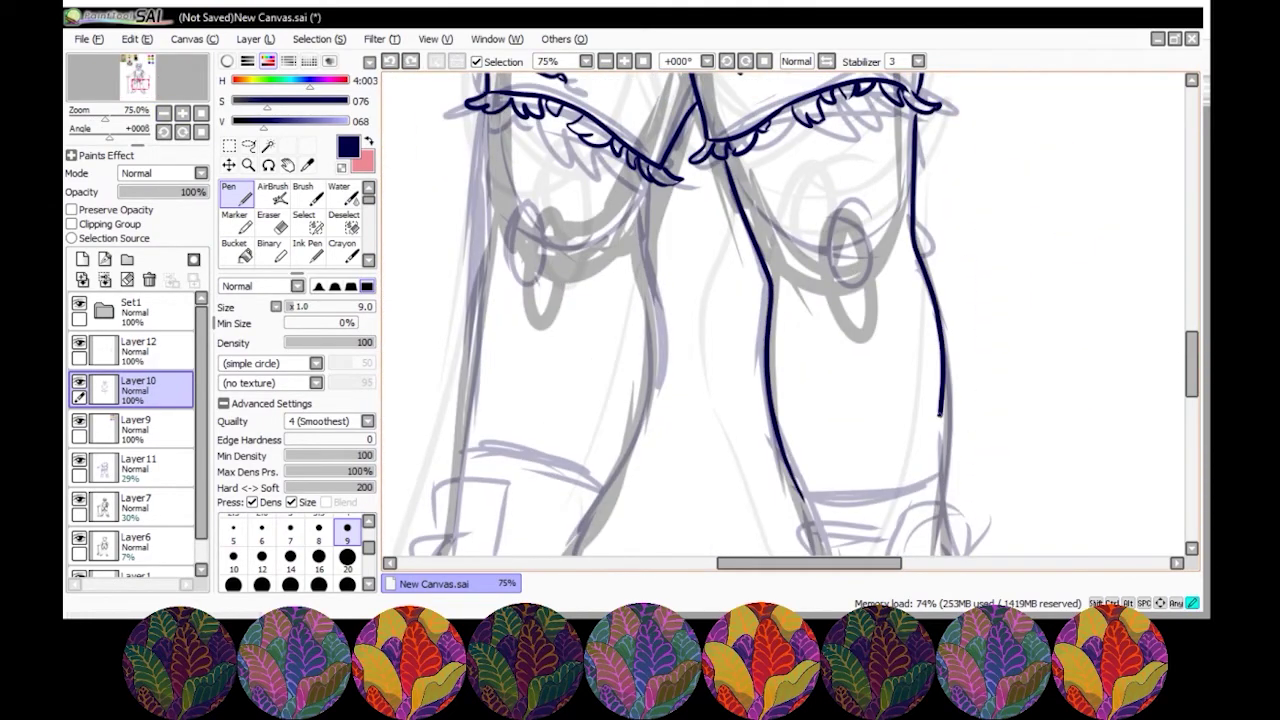
left_click_drag(890, 288, 890, 20)
- On a new layer at 50% opacity, sketch the bent-arm side boot's outline, ankle opening and tongue
left_click_drag(805, 260, 635, 320)
left_click(82, 259)
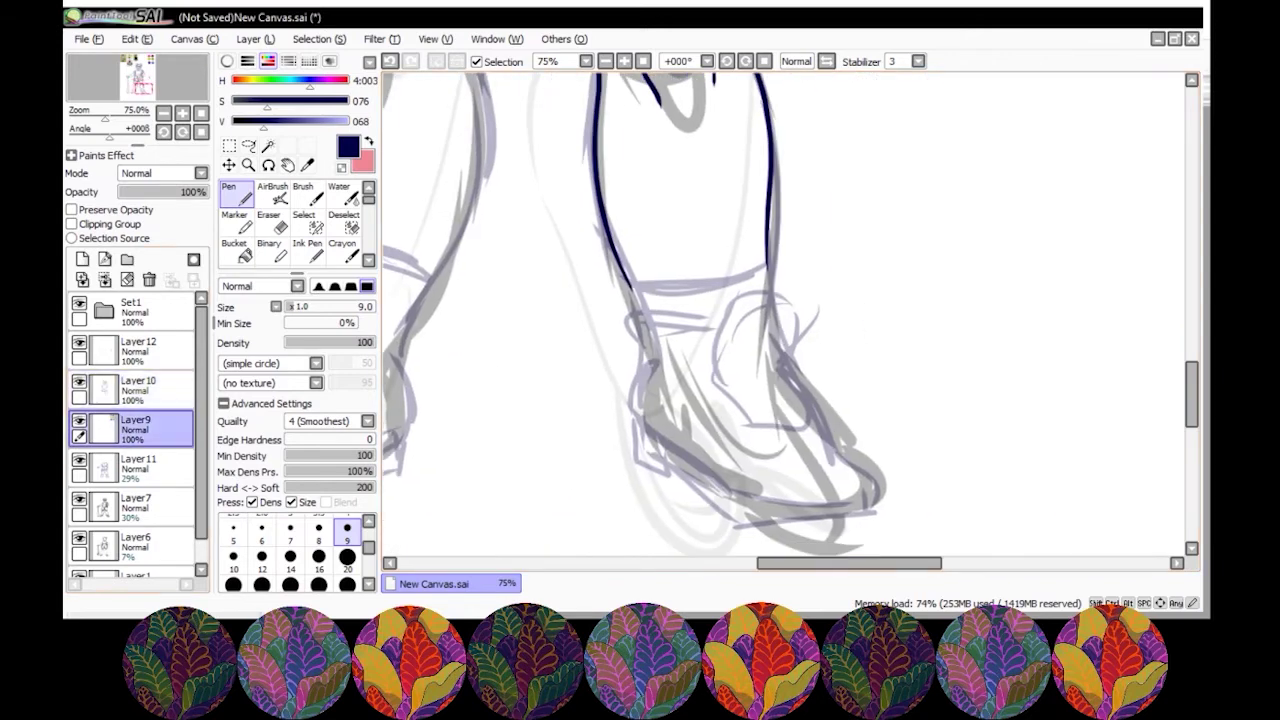
left_click_drag(138, 385, 138, 465)
mouse_move(645, 338)
left_mouse_down()
mouse_move(625, 410)
mouse_move(688, 462)
left_mouse_up()
left_click(163, 191)
left_click_drag(712, 505, 868, 495)
left_click_drag(815, 390, 870, 470)
left_click_drag(782, 308, 830, 432)
left_click_drag(630, 302, 650, 345)
mouse_move(620, 302)
left_mouse_down()
mouse_move(716, 296)
mouse_move(712, 318)
mouse_move(820, 432)
left_mouse_up()
key("ctrl+z")
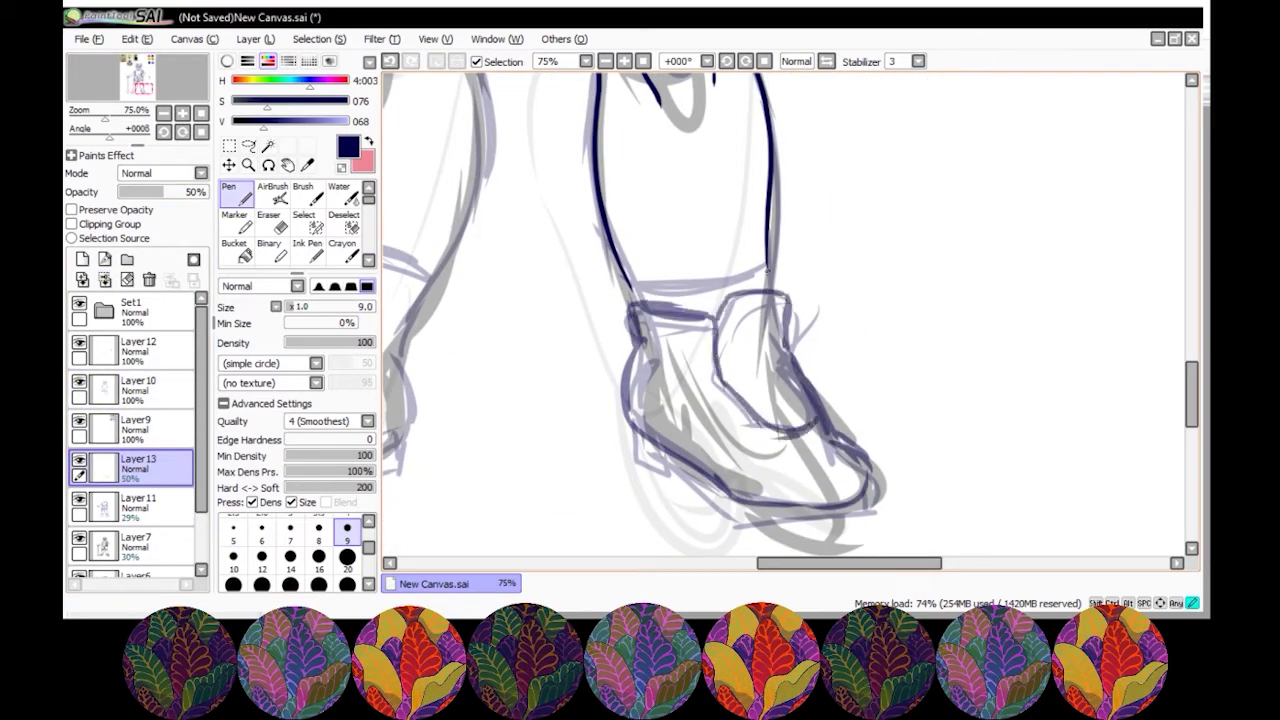
- Sketch a thick notched sole and crisscross laces on the same boot
scroll(633, 355, "down", 3)
scroll(700, 350, "up", 2)
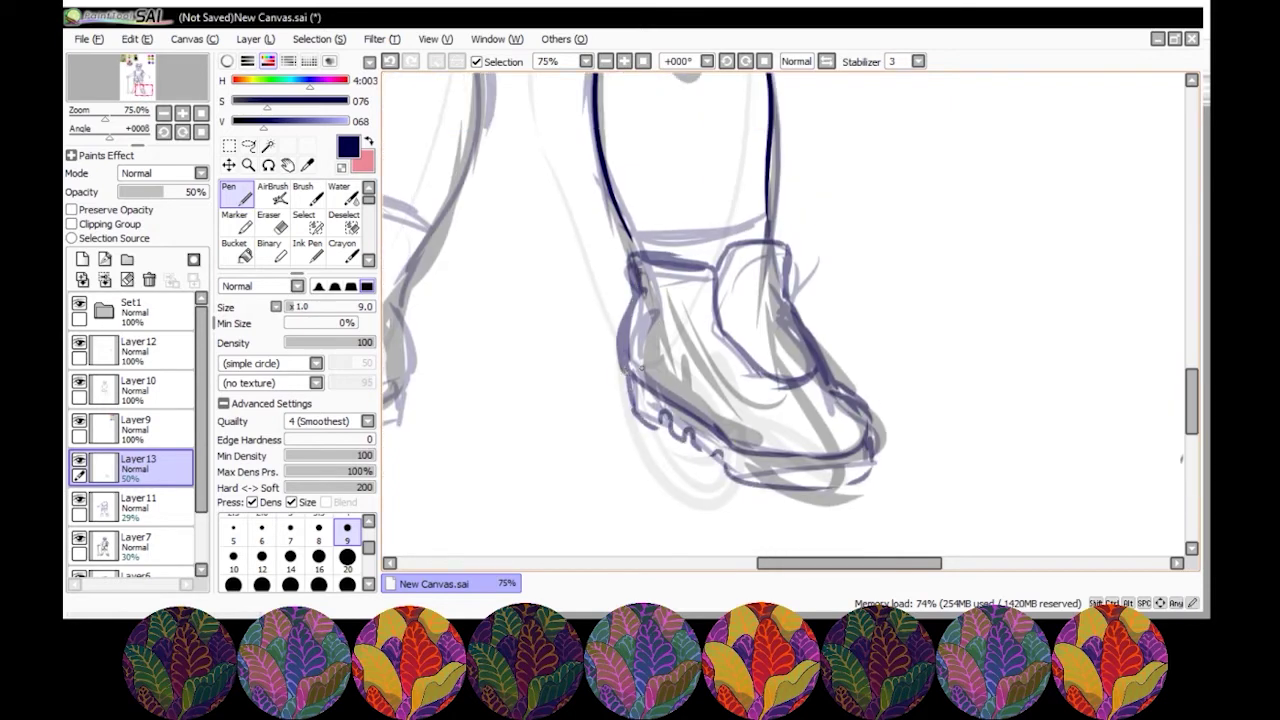
left_click_drag(718, 318, 782, 372)
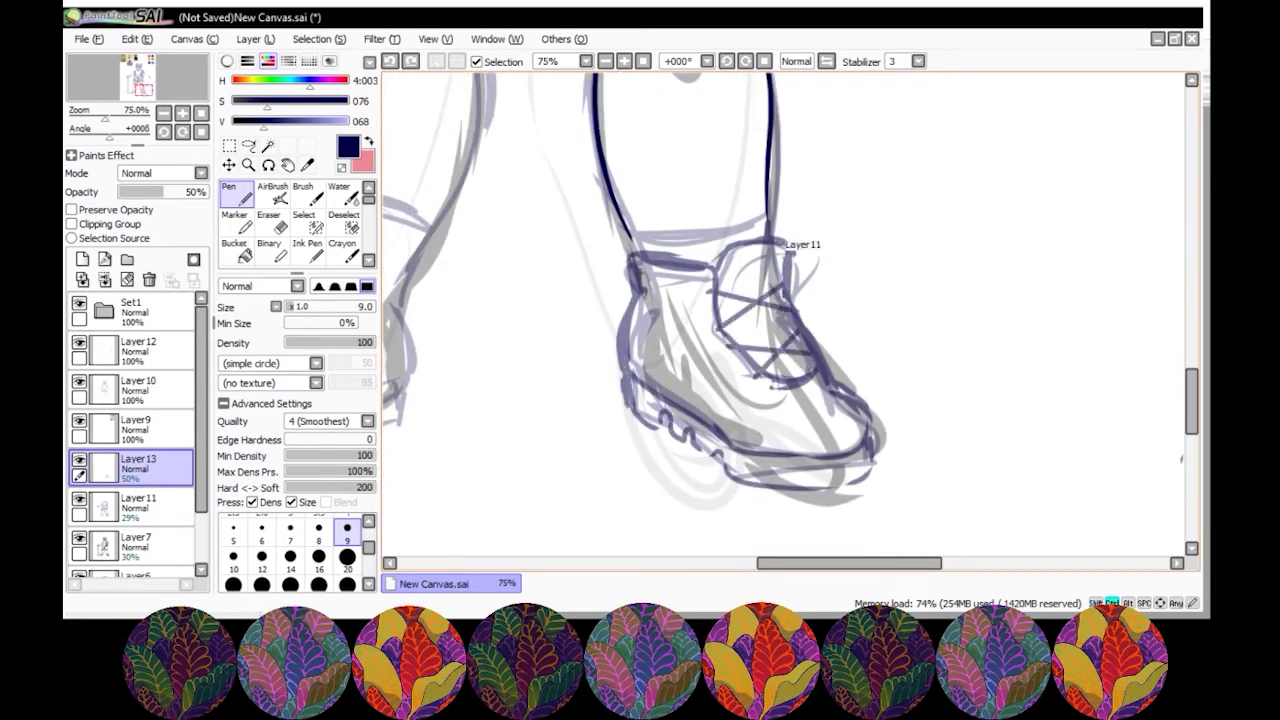
key("ctrl+z")
left_click_drag(716, 279, 795, 312)
left_click_drag(797, 302, 738, 356)
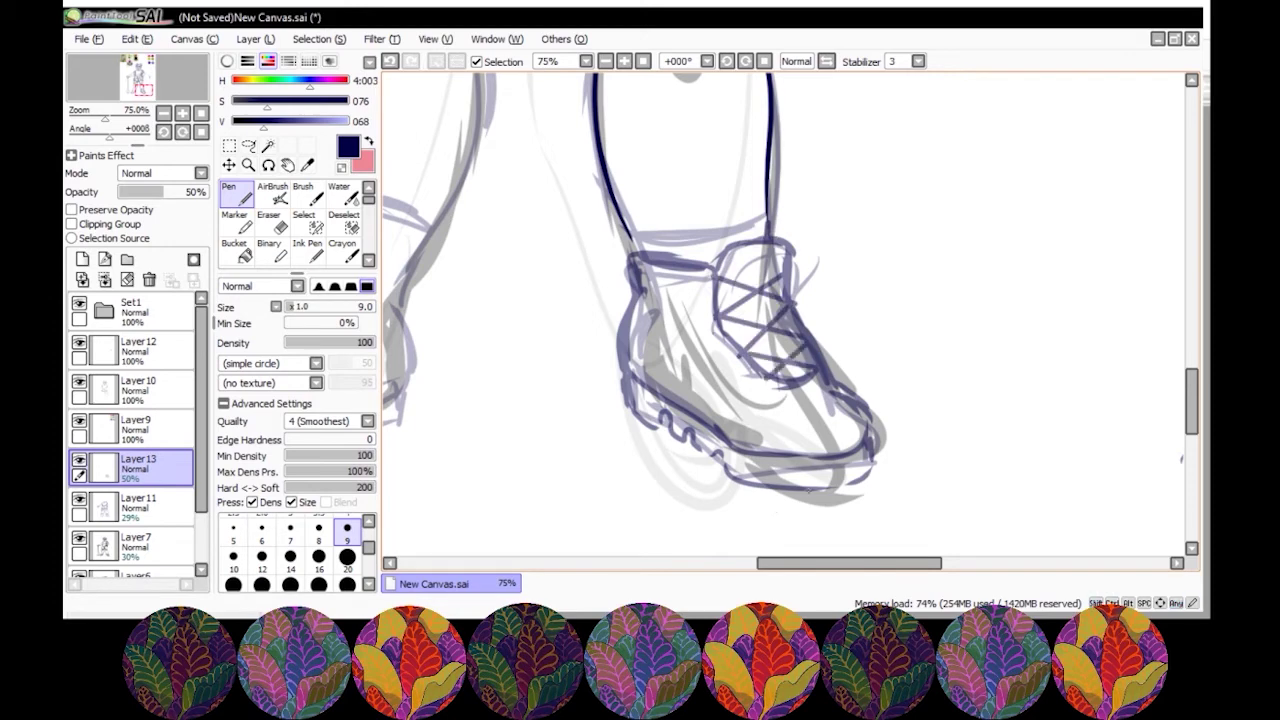
- Sketch the bat-side boot with its outline, tongue, ankle opening and thick notched sole
scroll(760, 340, "down", 2)
scroll(545, 330, "up", 3)
mouse_move(646, 272)
left_mouse_down()
mouse_move(502, 426)
mouse_move(845, 395)
left_mouse_up()
left_click_drag(858, 372, 850, 318)
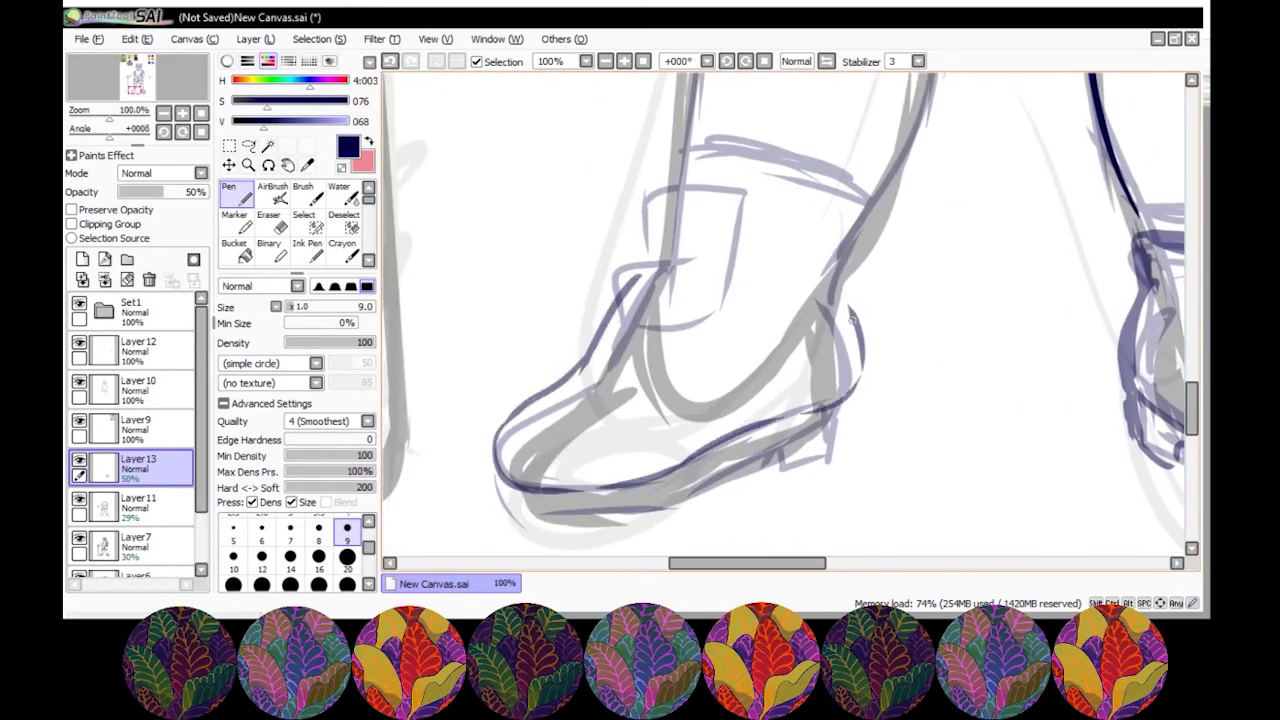
mouse_move(634, 271)
left_mouse_down()
mouse_move(648, 196)
mouse_move(724, 292)
left_mouse_up()
left_click_drag(642, 262, 590, 368)
left_click_drag(740, 207, 855, 230)
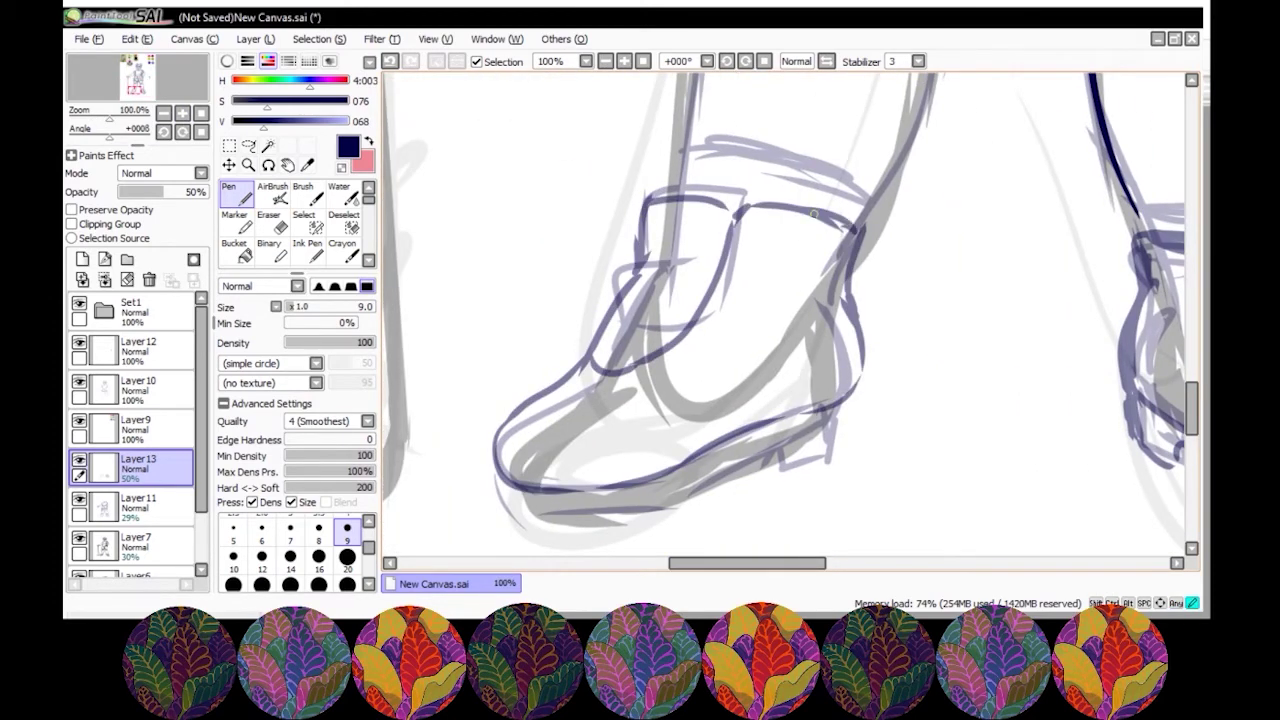
scroll(790, 320, "down", 2)
mouse_move(497, 432)
left_mouse_down()
mouse_move(530, 396)
mouse_move(756, 364)
left_mouse_up()
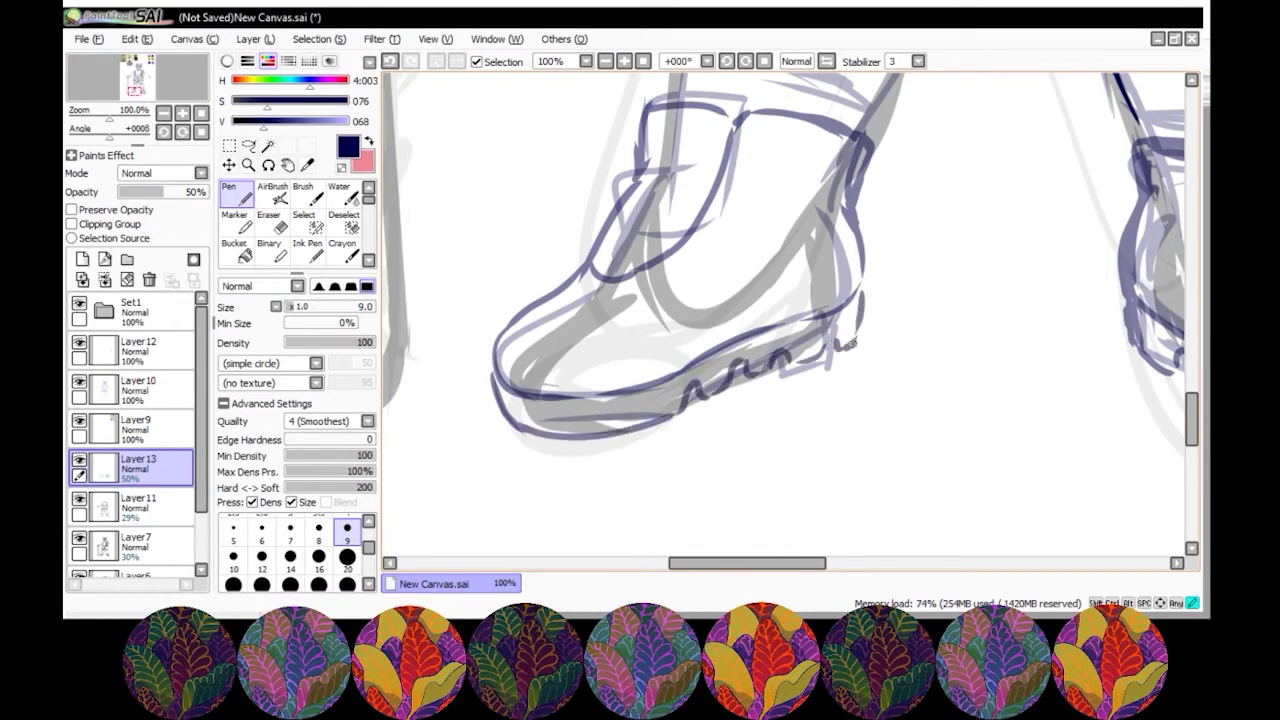
- On Layer10, ink both sides of the bat-side leg from the shorts hem down to the boot opening
scroll(790, 320, "down", 3)
scroll(790, 320, "up", 2)
left_click(138, 385)
scroll(790, 320, "up", 2)
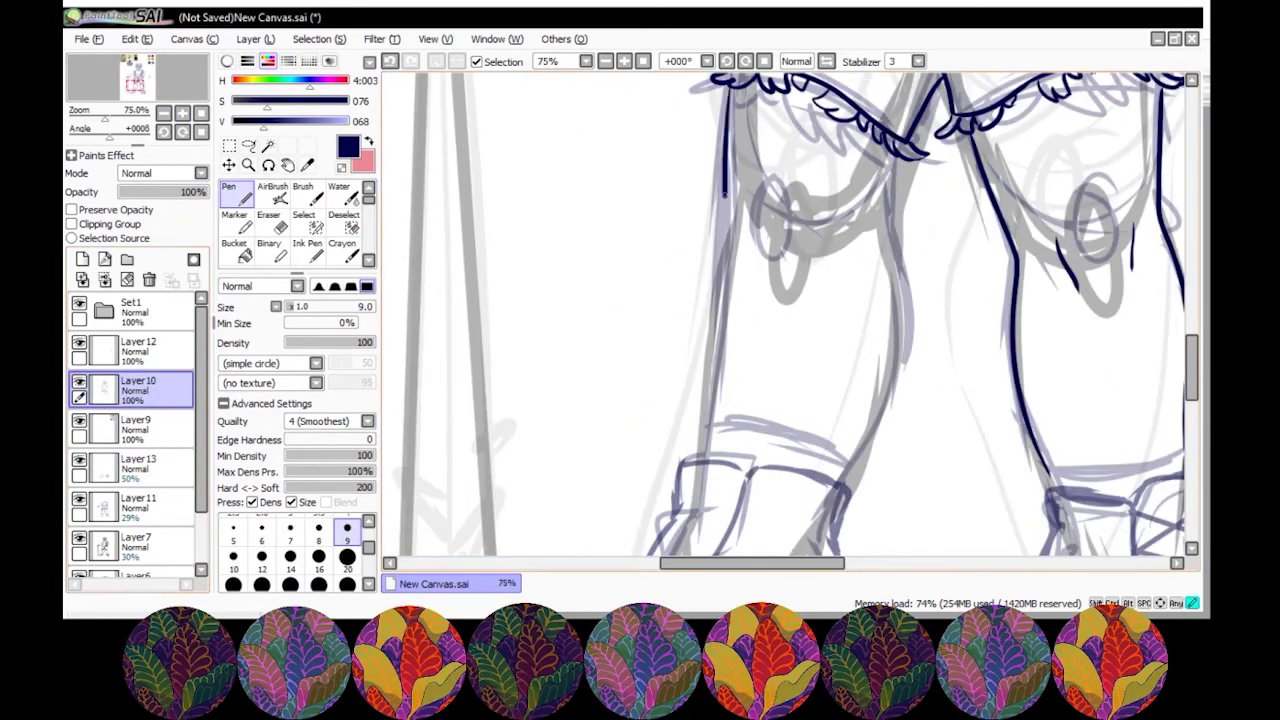
left_click_drag(724, 192, 706, 458)
mouse_move(896, 158)
left_mouse_down()
mouse_move(895, 375)
mouse_move(838, 482)
left_mouse_up()
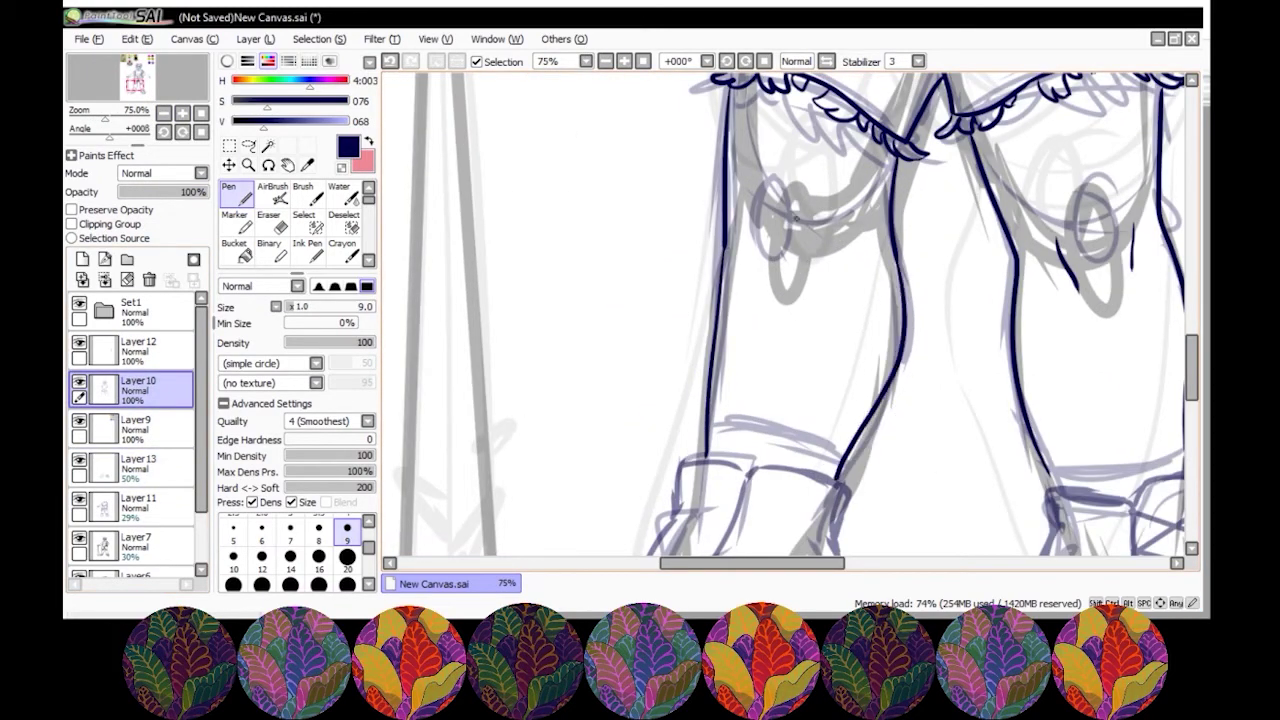
- Ink the bent-arm side boot's ankle opening, lace panel, tongue and upper outline down to the sole edge
scroll(738, 197, "down", 3)
scroll(1082, 277, "up", 1)
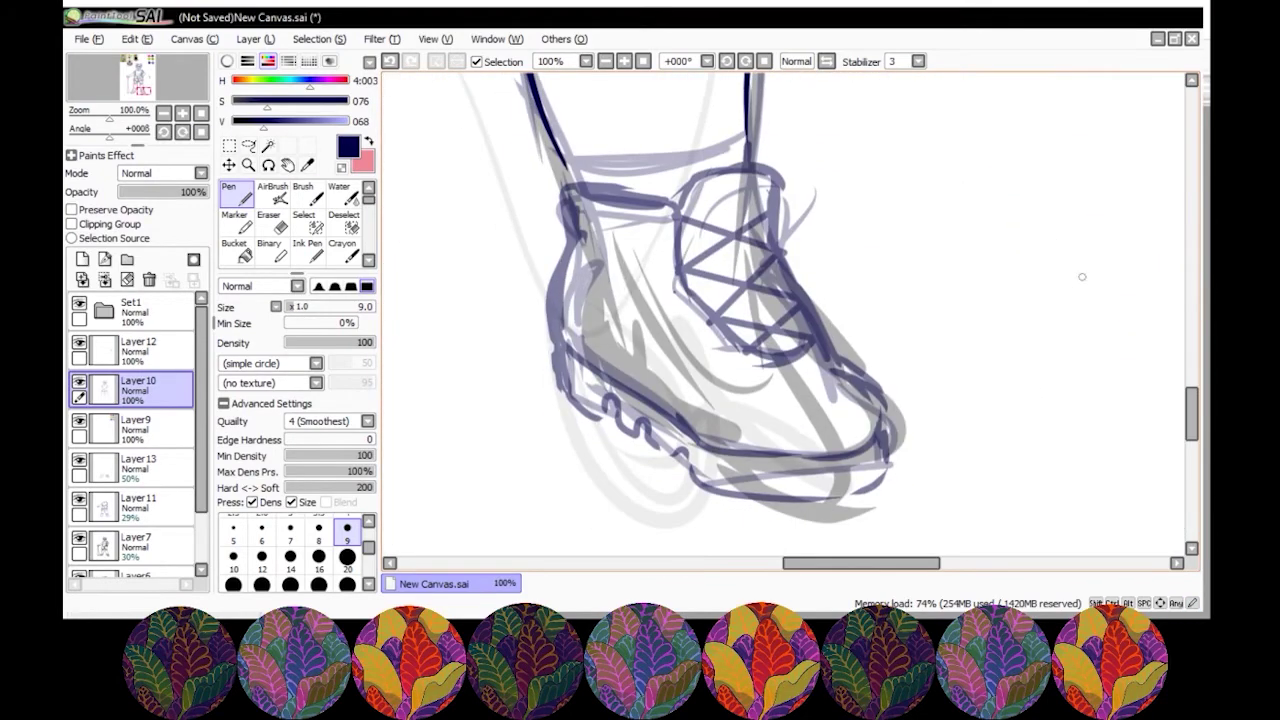
mouse_move(557, 195)
left_mouse_down()
mouse_move(690, 290)
mouse_move(812, 340)
left_mouse_up()
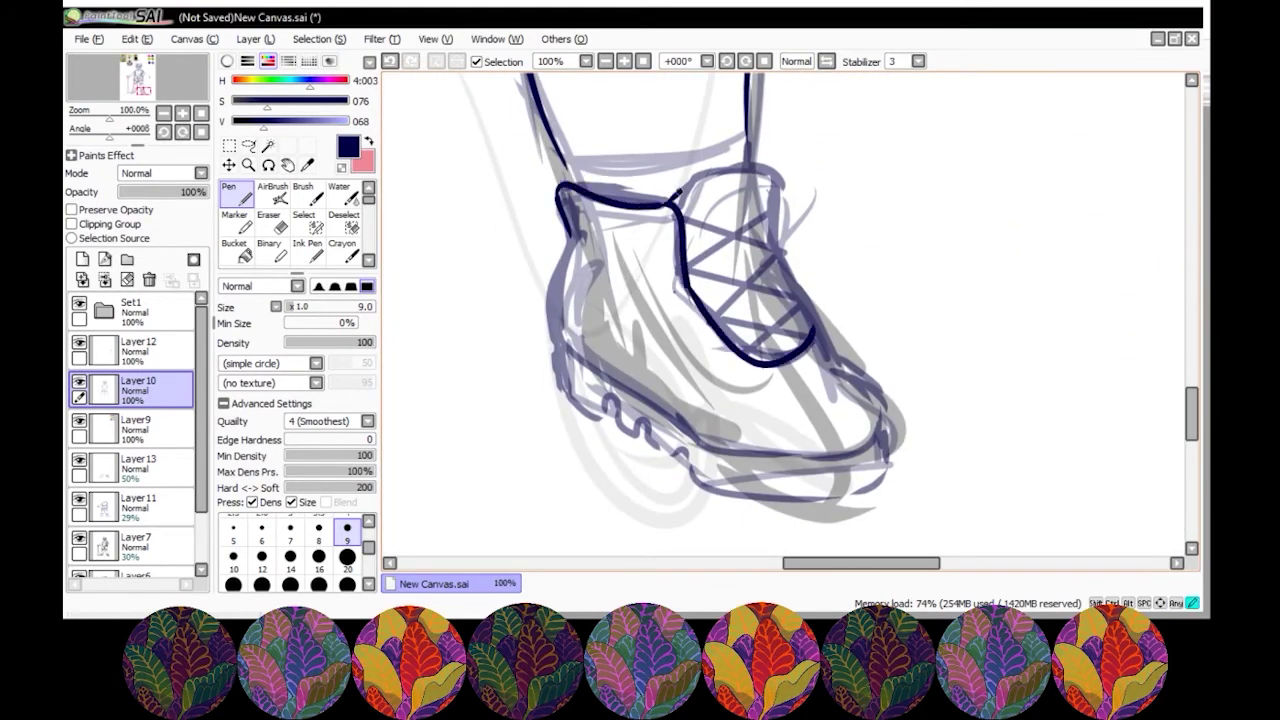
left_click_drag(668, 205, 812, 338)
mouse_move(574, 215)
left_mouse_down()
mouse_move(700, 446)
mouse_move(884, 435)
left_mouse_up()
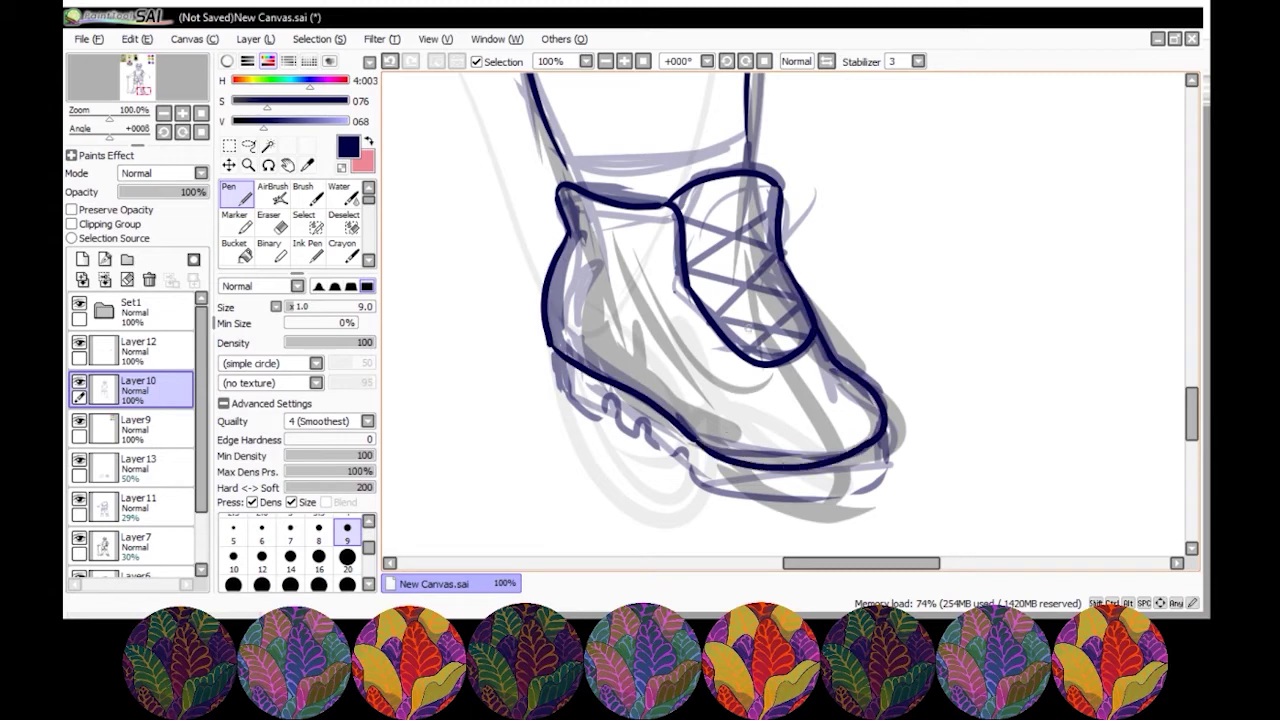
- Ink the lowest two crossed laces on this boot as size 20 strokes, hollowed out with size 9 transparent strokes
key("bracketright")
left_click_drag(735, 365, 808, 308)
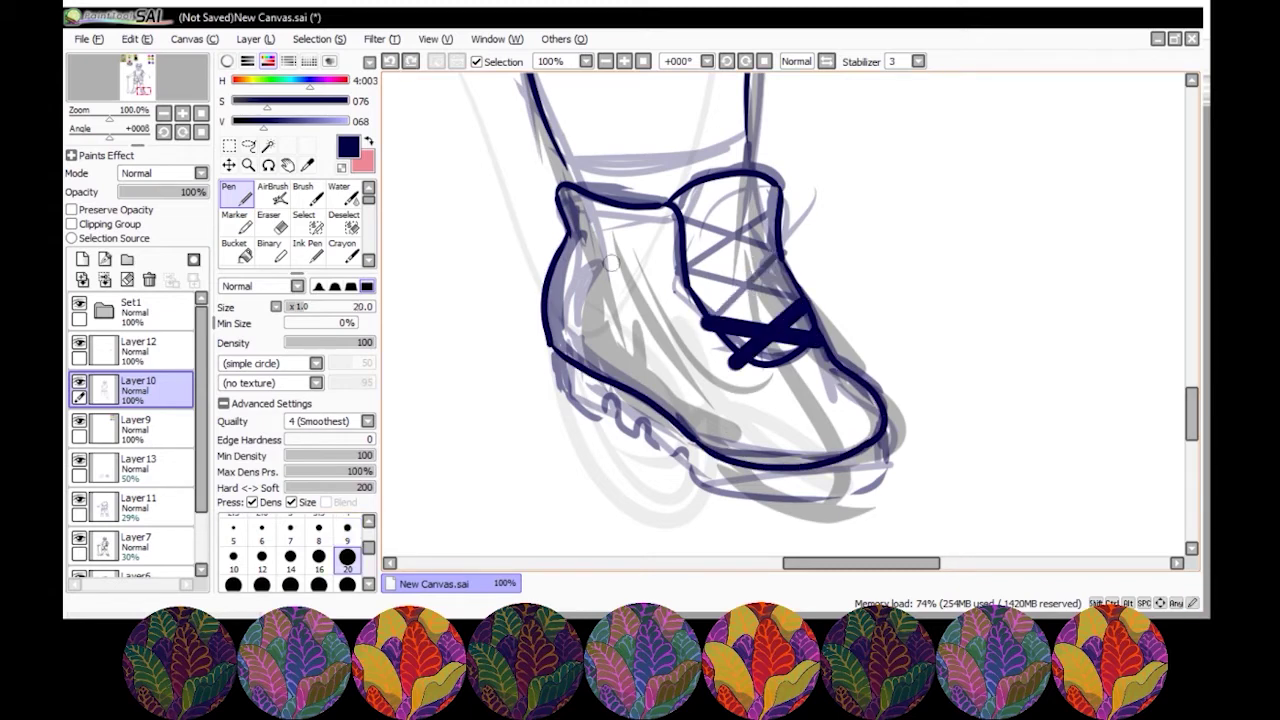
key("ctrl+z")
left_click_drag(735, 365, 808, 308)
key("ctrl+z")
left_click_drag(712, 326, 818, 344)
key("bracketleft")
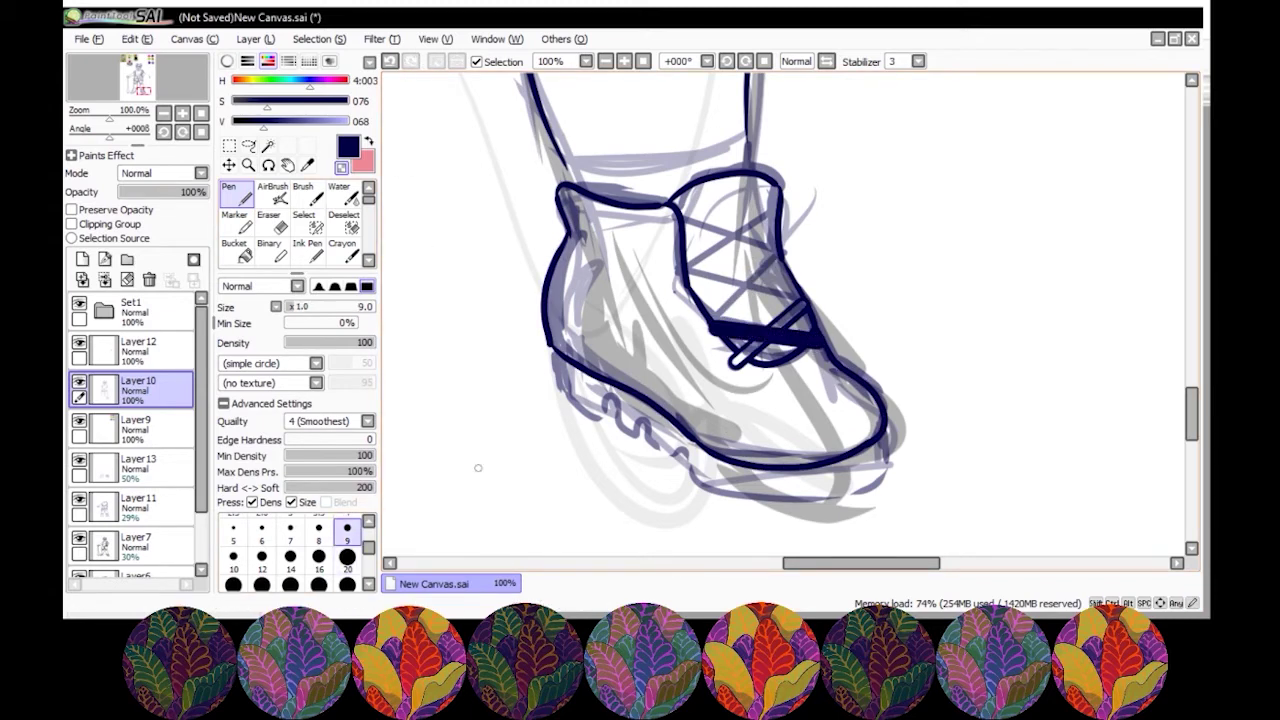
- Ink the remaining crisscross laces up to the tongue as size 20 strokes hollowed with size 9 transparent ones
key("bracketright")
left_click_drag(705, 330, 785, 258)
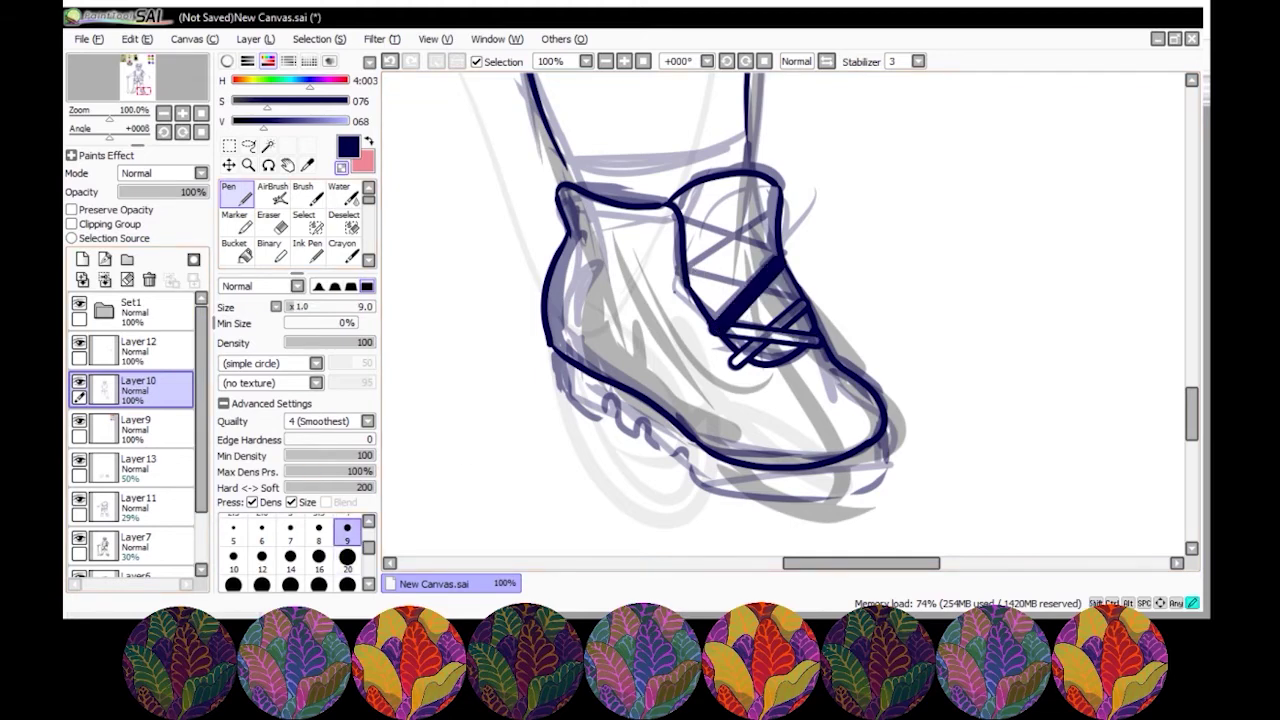
key("ctrl+z")
left_click_drag(682, 272, 808, 303)
key("bracketleft")
key("ctrl+z")
key("bracketright")
mouse_move(682, 272)
left_mouse_down()
mouse_move(806, 302)
mouse_move(780, 211)
left_mouse_up()
key("bracketleft")
key("ctrl+z")
key("bracketright")
left_click_drag(676, 222, 788, 252)
key("bracketleft")
key("ctrl+z")
- Ink the sock cuff above the bent-arm side boot, adding wavy ribbing with a thinner pen
scroll(640, 170, "down", 5)
scroll(640, 170, "up", 5)
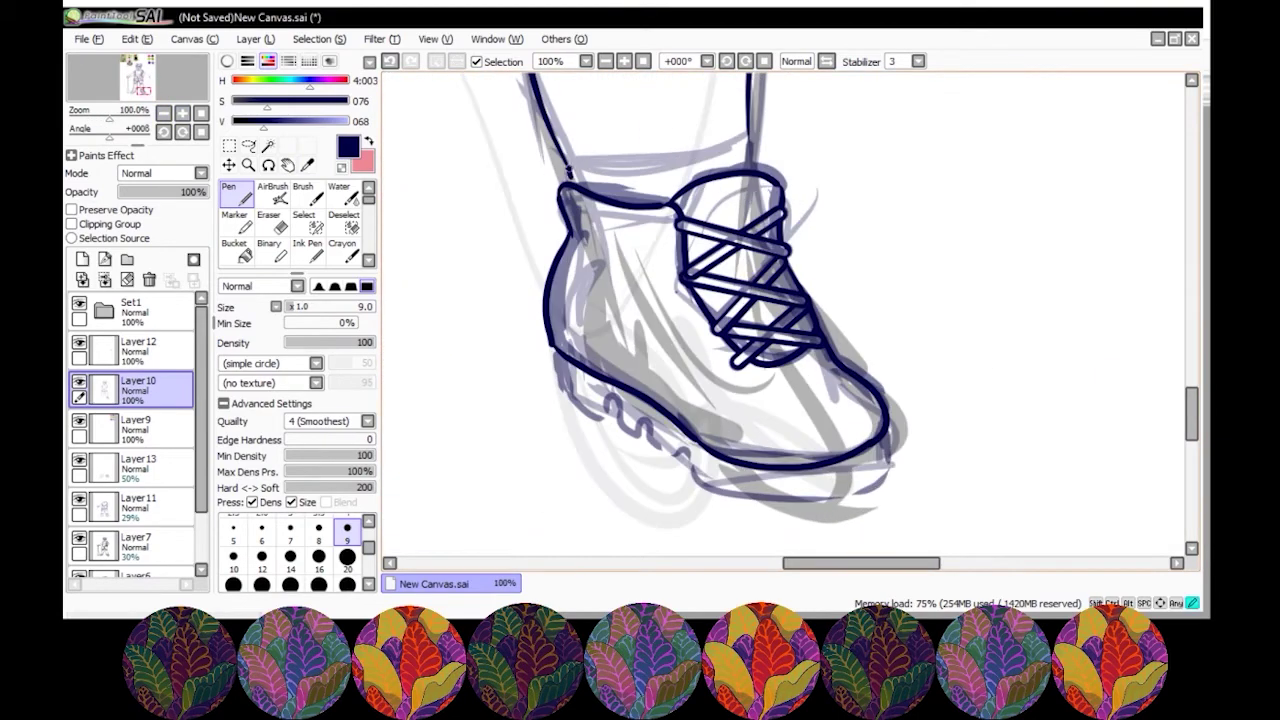
left_click_drag(565, 162, 705, 155)
mouse_move(578, 168)
left_mouse_down()
mouse_move(630, 198)
mouse_move(680, 196)
left_mouse_up()
key("ctrl+z")
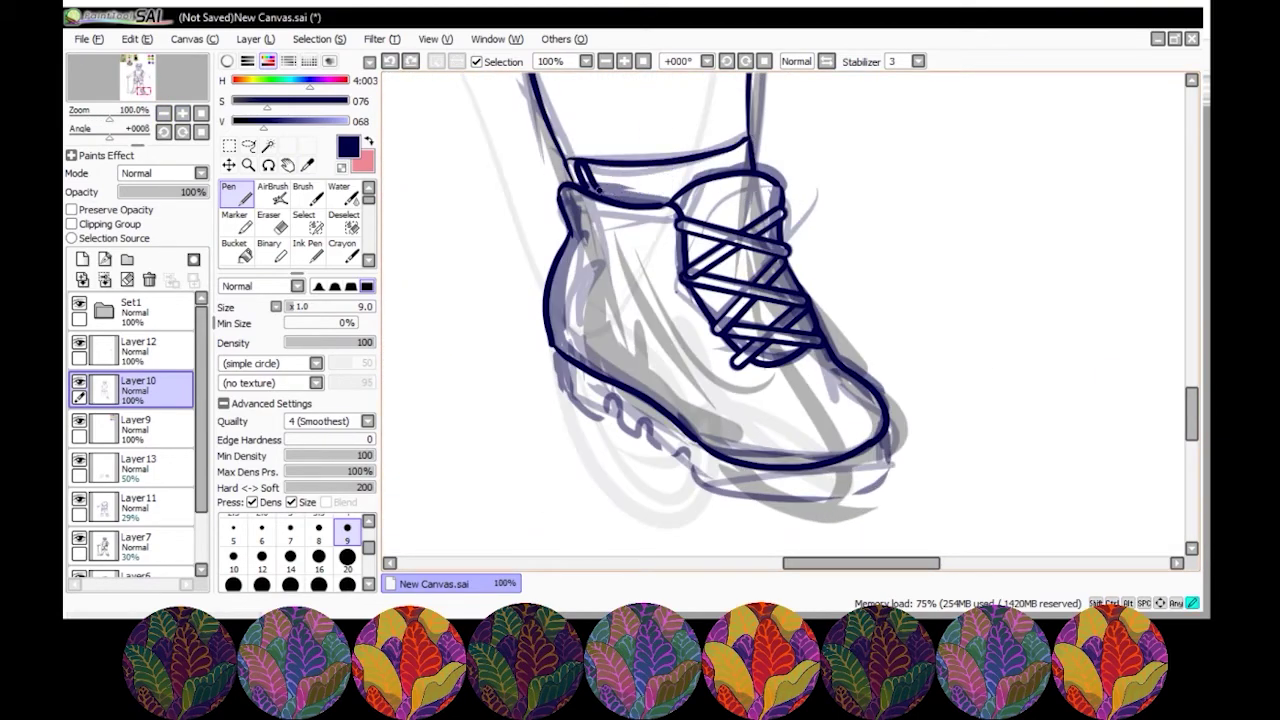
key("ctrl+z")
key("bracketleft")
key("bracketleft")
key("bracketleft")
key("bracketleft")
key("bracketleft")
left_click_drag(580, 168, 700, 178)
- Ink the thick notched sole of the bent-arm side boot at pen size 9
scroll(640, 300, "down", 3)
scroll(640, 300, "up", 5)
key("bracketright")
key("bracketright")
key("bracketright")
key("bracketright")
key("bracketright")
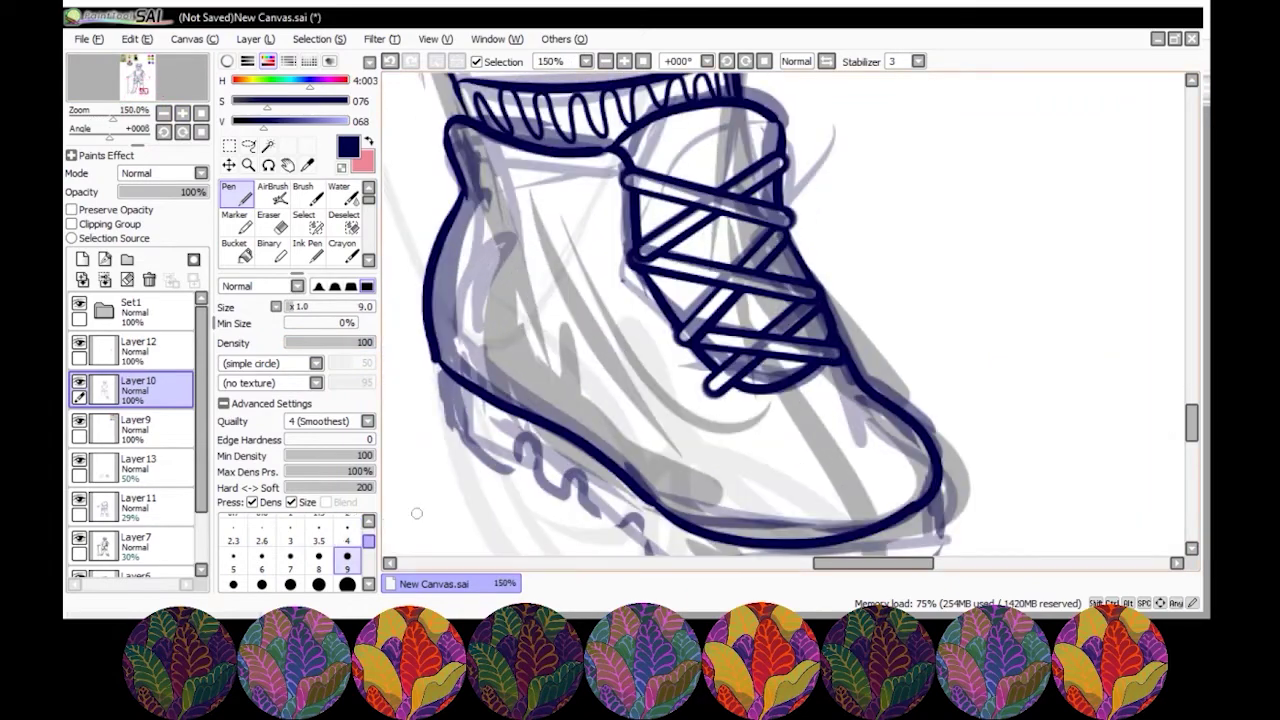
mouse_move(437, 235)
left_mouse_down()
mouse_move(437, 285)
mouse_move(626, 398)
mouse_move(940, 420)
mouse_move(944, 440)
left_mouse_up()
scroll(944, 440, "down", 4)
scroll(996, 328, "up", 3)
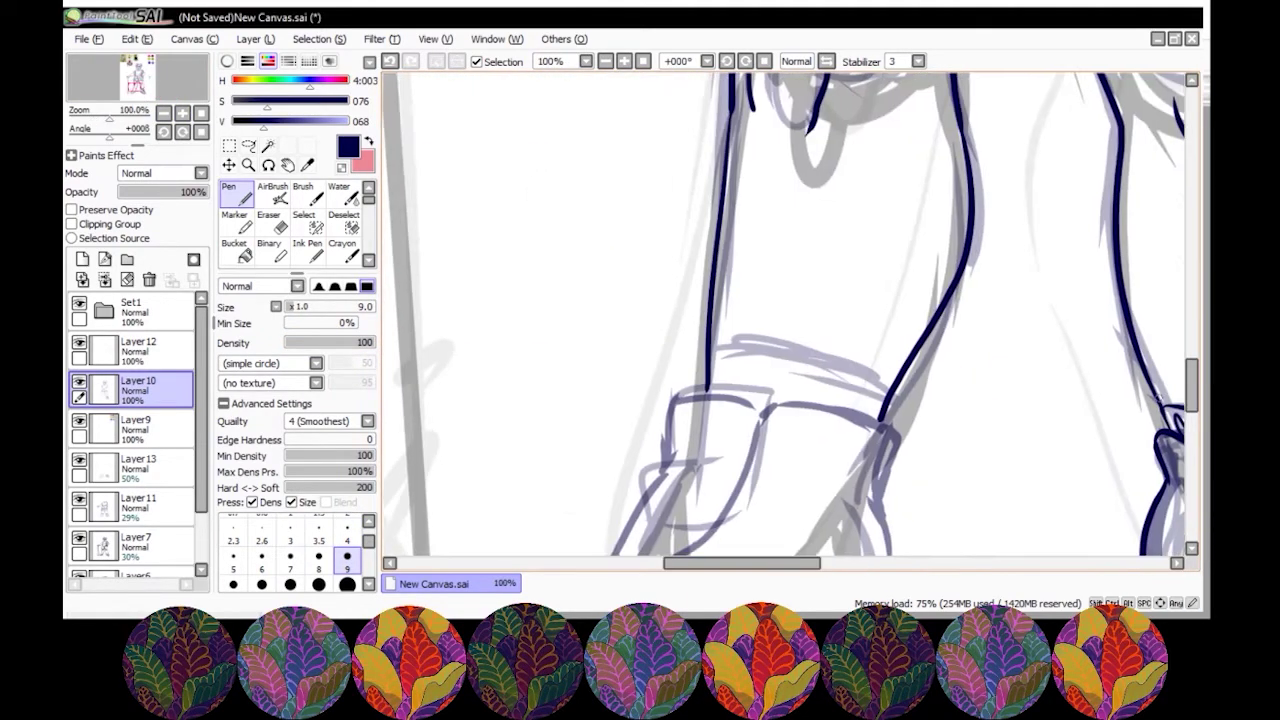
- Ink the bat-side boot's upper outline, ankle opening and tongue over the sketch
mouse_move(760, 178)
left_mouse_down()
mouse_move(905, 210)
mouse_move(885, 352)
left_mouse_up()
mouse_move(606, 336)
left_mouse_down()
mouse_move(630, 446)
mouse_move(888, 350)
left_mouse_up()
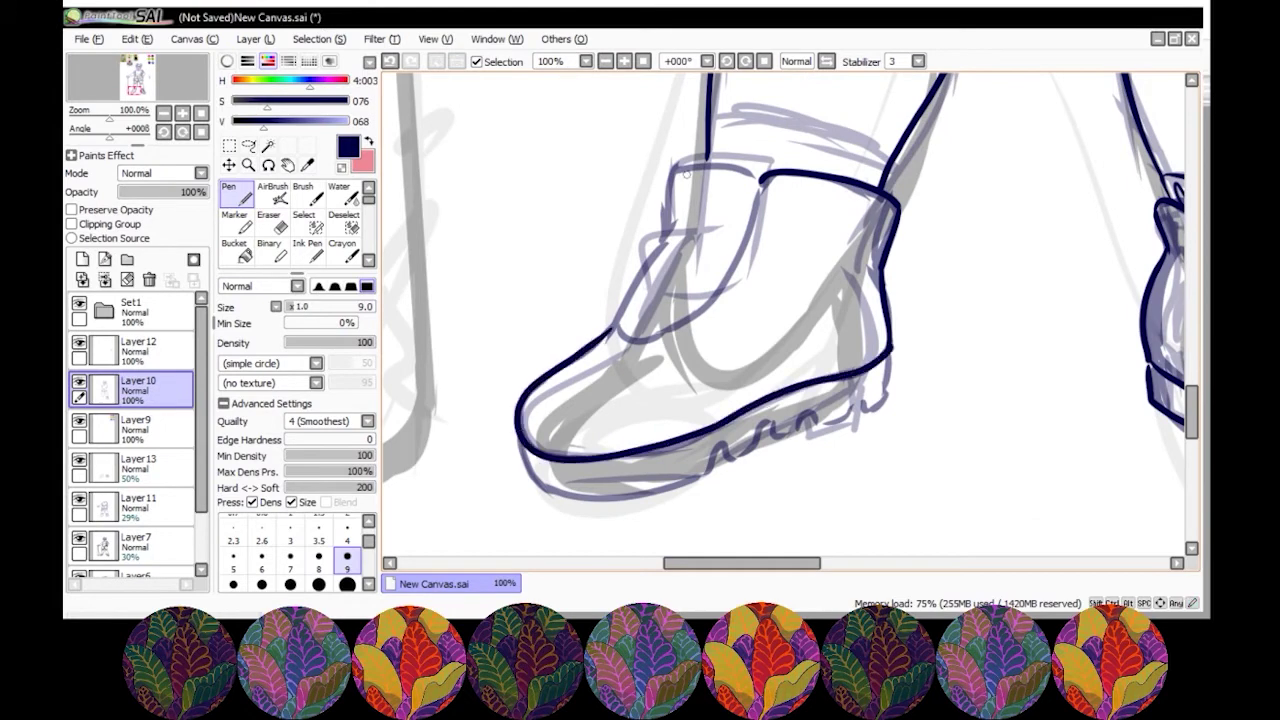
key("ctrl+z")
mouse_move(690, 166)
left_mouse_down()
mouse_move(642, 272)
mouse_move(752, 219)
mouse_move(689, 317)
left_mouse_up()
key("ctrl+z")
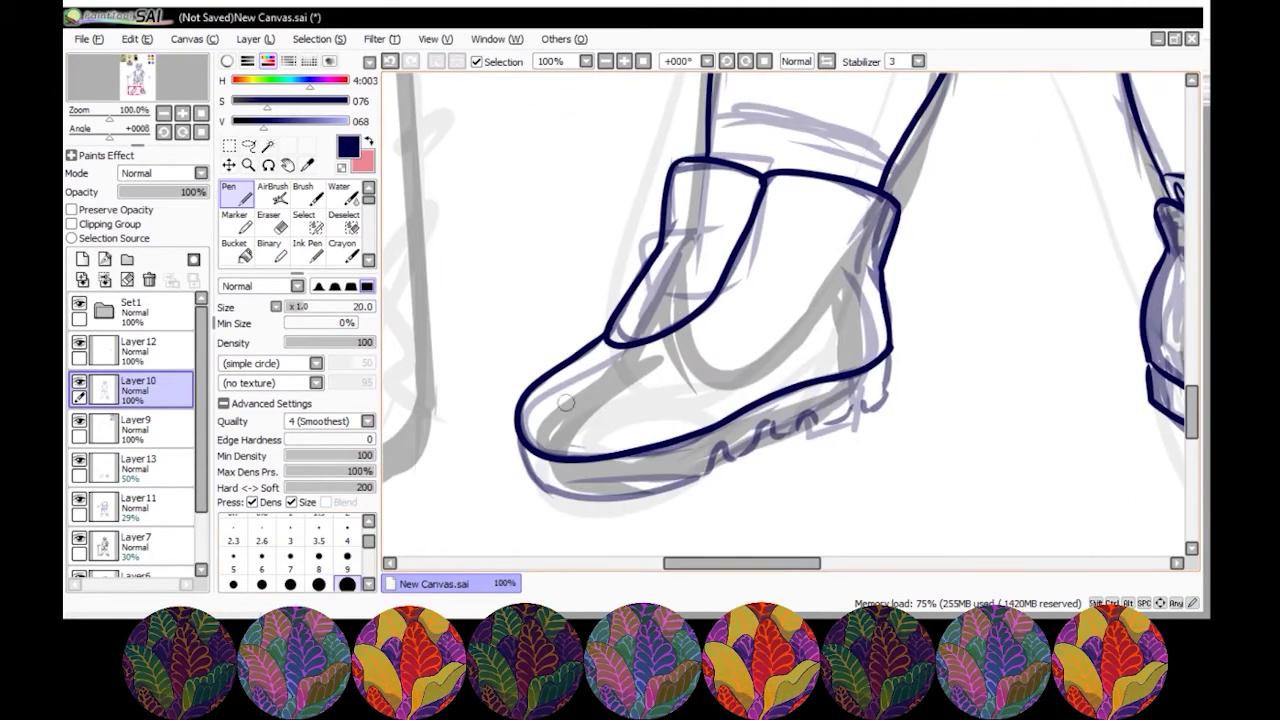
- Ink the lowest crossed laces on the bat-side boot as size 20 strokes hollowed with size 9 transparent strokes
key("]")
key("]")
key("]")
key("]")
key("]")
mouse_move(612, 310)
left_mouse_down()
mouse_move(646, 342)
mouse_move(688, 322)
mouse_move(612, 318)
mouse_move(686, 326)
mouse_move(642, 270)
mouse_move(684, 326)
left_mouse_up()
key("ctrl+z")
key("ctrl+z")
key("[")
key("[")
key("[")
key("[")
key("[")
key("ctrl+z")
- Add a horizontal lace across the middle of the bat-side boot's tongue, hollowed into a narrow band
key("]")
key("]")
key("]")
key("]")
key("]")
key("ctrl+z")
left_click_drag(626, 286, 730, 286)
key("ctrl+z")
key("[")
key("[")
key("[")
key("[")
key("[")
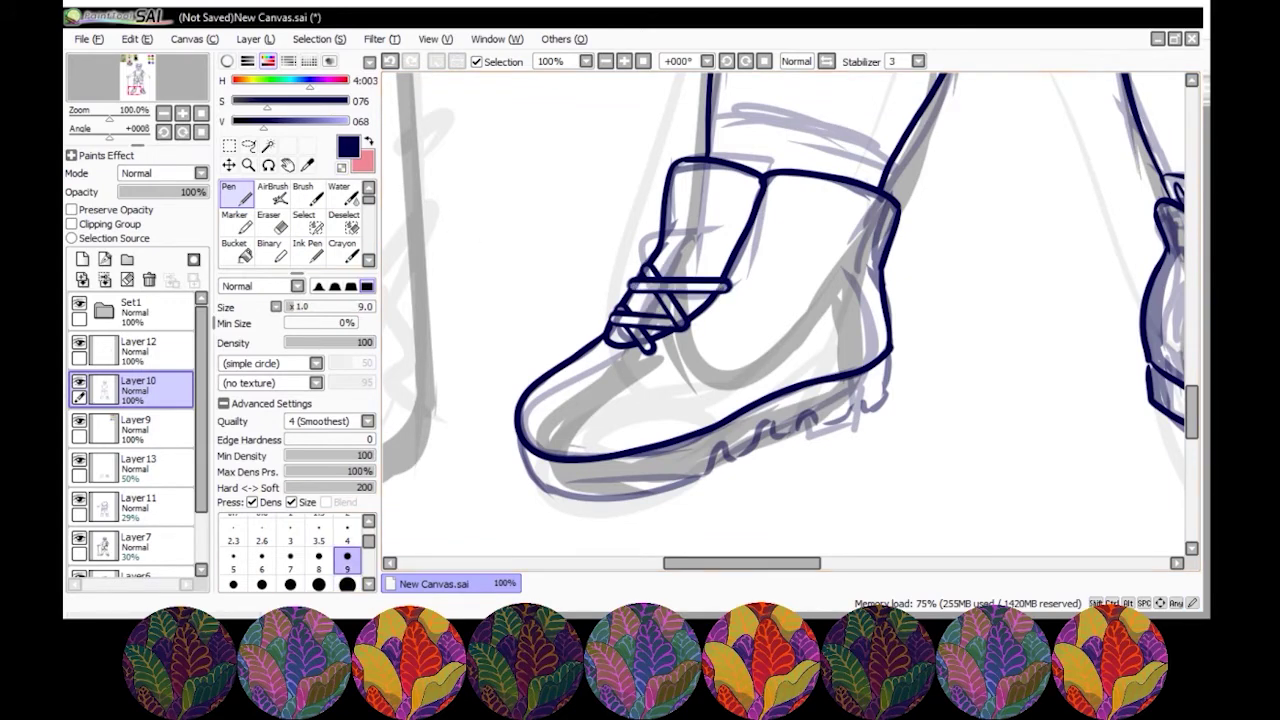
- Add the upper diagonal lace and the topmost lace on the bat-side boot, both hollowed into outlined bands
left_click_drag(662, 212, 728, 286)
key("bracketleft")
key("bracketleft")
key("bracketleft")
key("bracketleft")
key("bracketleft")
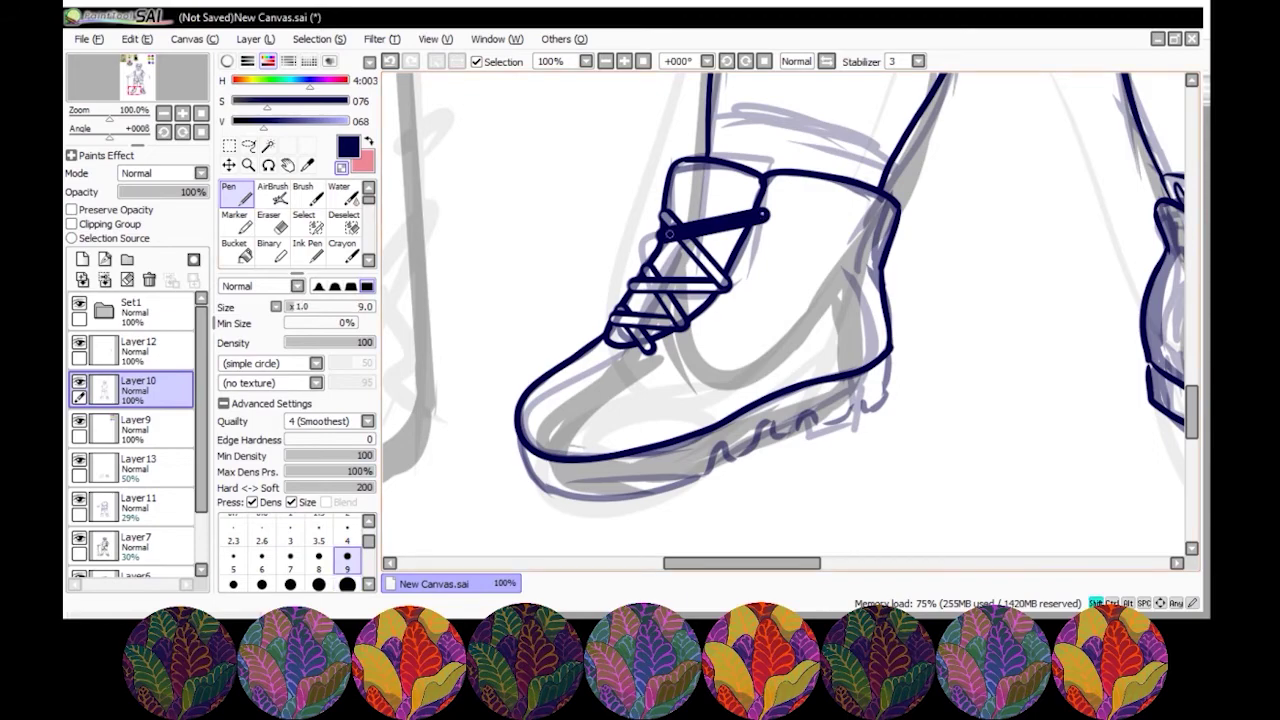
key("ctrl+z")
scroll(544, 189, "down", 3)
scroll(760, 300, "up", 3)
- Ink the bat-side sock cuff with wavy ribbing at pen size 4 and a top edge at size 9
key("bracketleft")
key("bracketleft")
key("bracketleft")
key("bracketleft")
key("bracketleft")
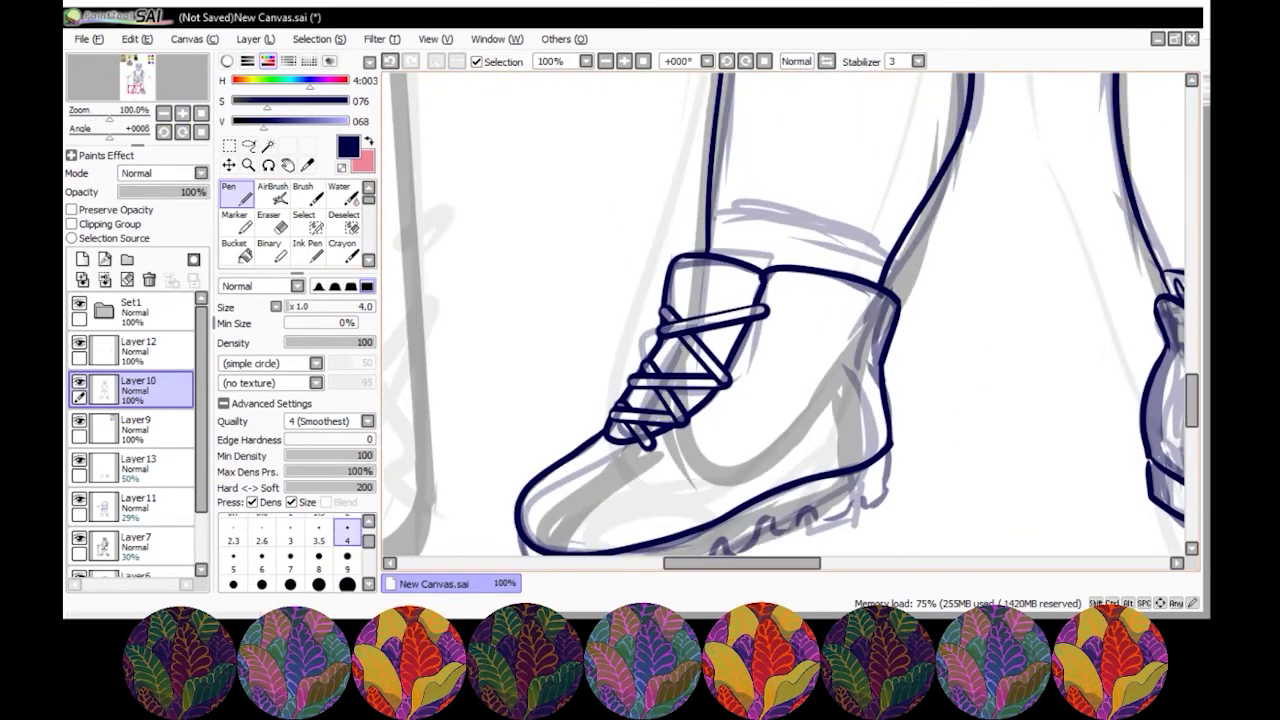
mouse_move(716, 256)
left_mouse_down()
mouse_move(744, 234)
mouse_move(838, 240)
mouse_move(808, 234)
mouse_move(886, 258)
left_mouse_up()
key("ctrl+z")
key("bracketright")
key("bracketright")
key("bracketright")
key("bracketright")
key("bracketright")
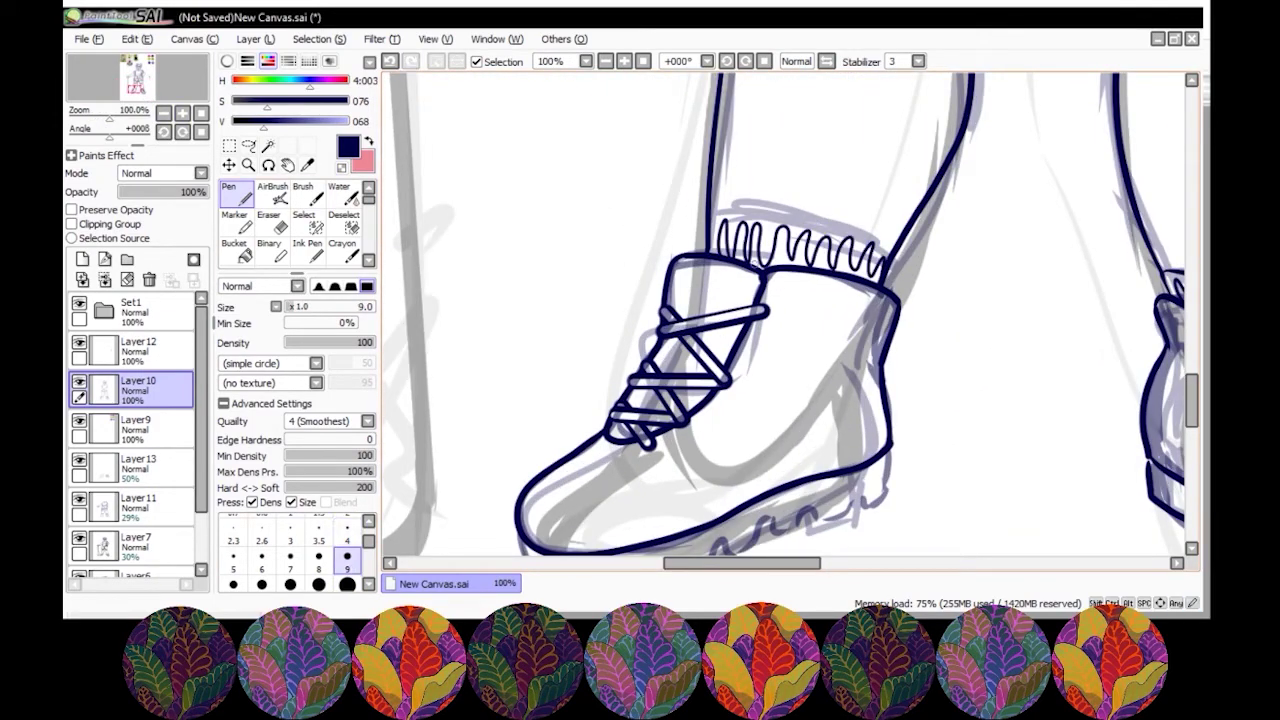
key("ctrl+z")
left_click_drag(712, 216, 888, 258)
scroll(845, 380, "down", 3)
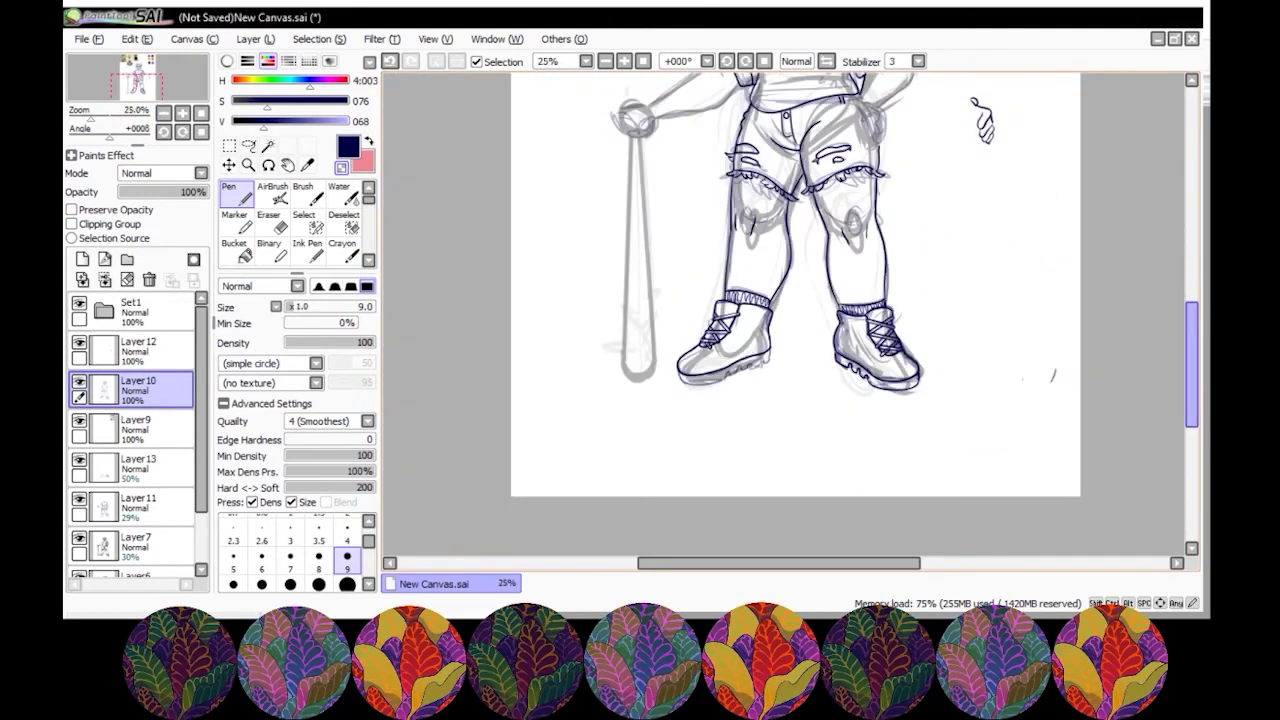
- Ink the thick sole of the bat-side boot, with notches from the arch to the heel
scroll(545, 370, "up", 2)
left_click_drag(555, 375, 738, 333)
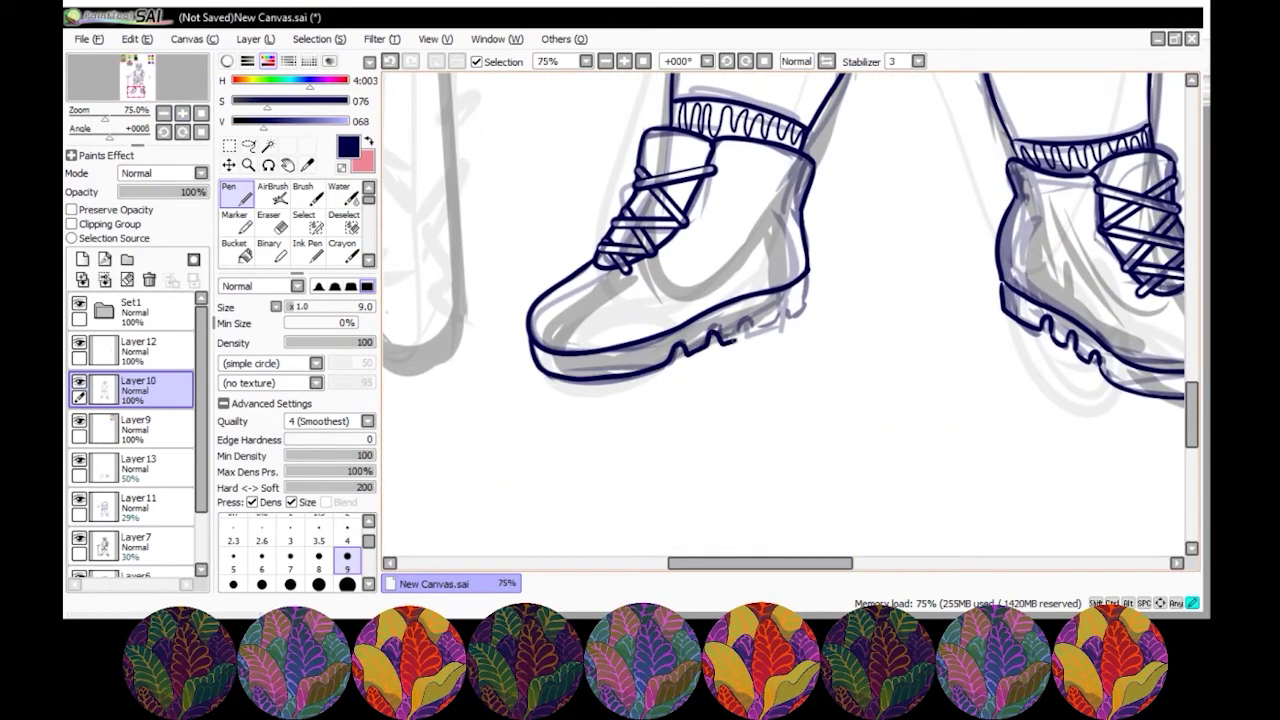
scroll(813, 287, "down", 3)
scroll(813, 287, "up", 3)
scroll(813, 287, "down", 3)
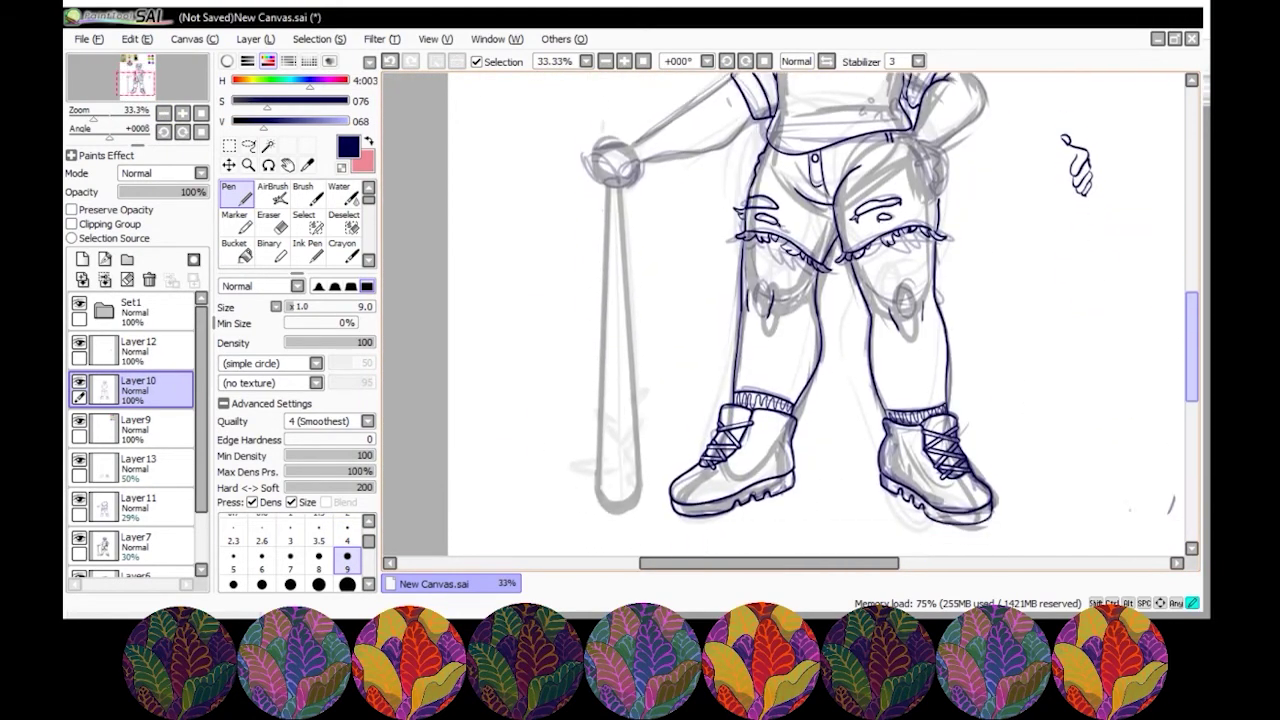
- Ink the bent arm's hand resting on the hip, with its overlapping curled fingers
scroll(813, 287, "up", 3)
scroll(1015, 348, "up", 4)
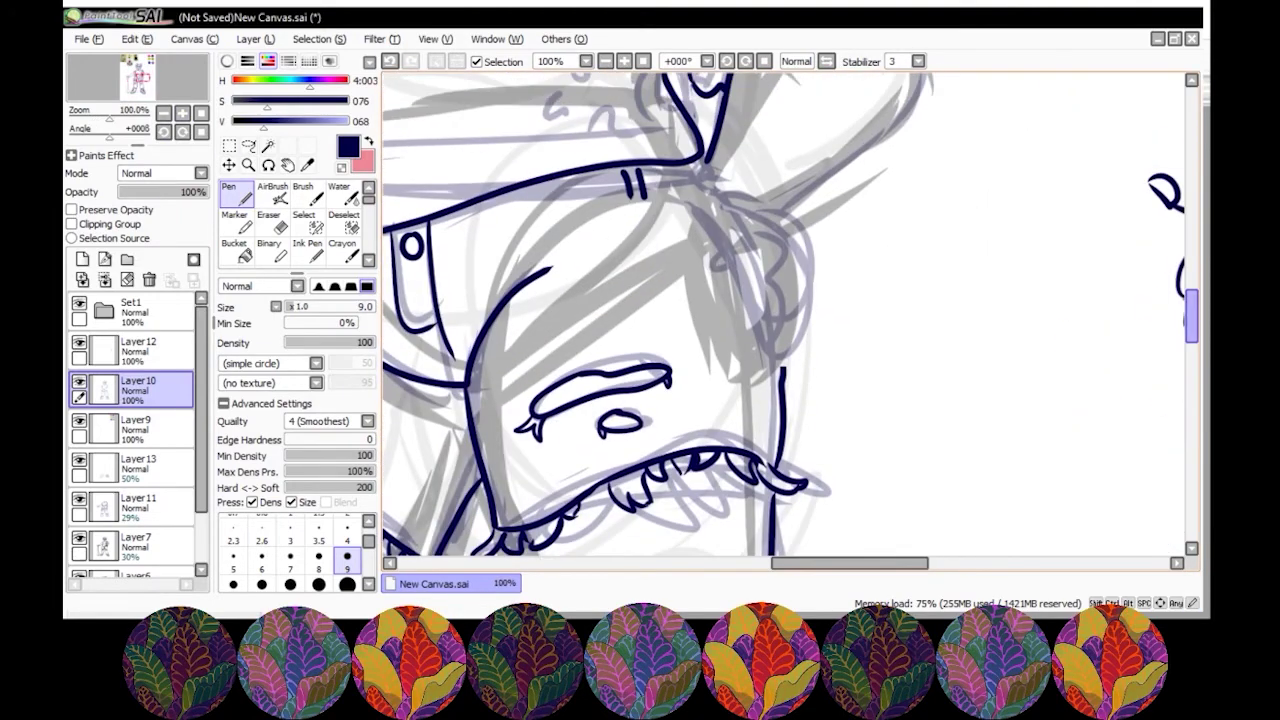
mouse_move(716, 233)
left_mouse_down()
mouse_move(779, 239)
mouse_move(745, 341)
left_mouse_up()
key("ctrl+z")
key("ctrl+z")
mouse_move(782, 262)
left_mouse_down()
mouse_move(806, 295)
mouse_move(745, 382)
mouse_move(795, 350)
left_mouse_up()
key("ctrl+z")
left_click_drag(810, 302, 760, 405)
left_click_drag(800, 356, 815, 432)
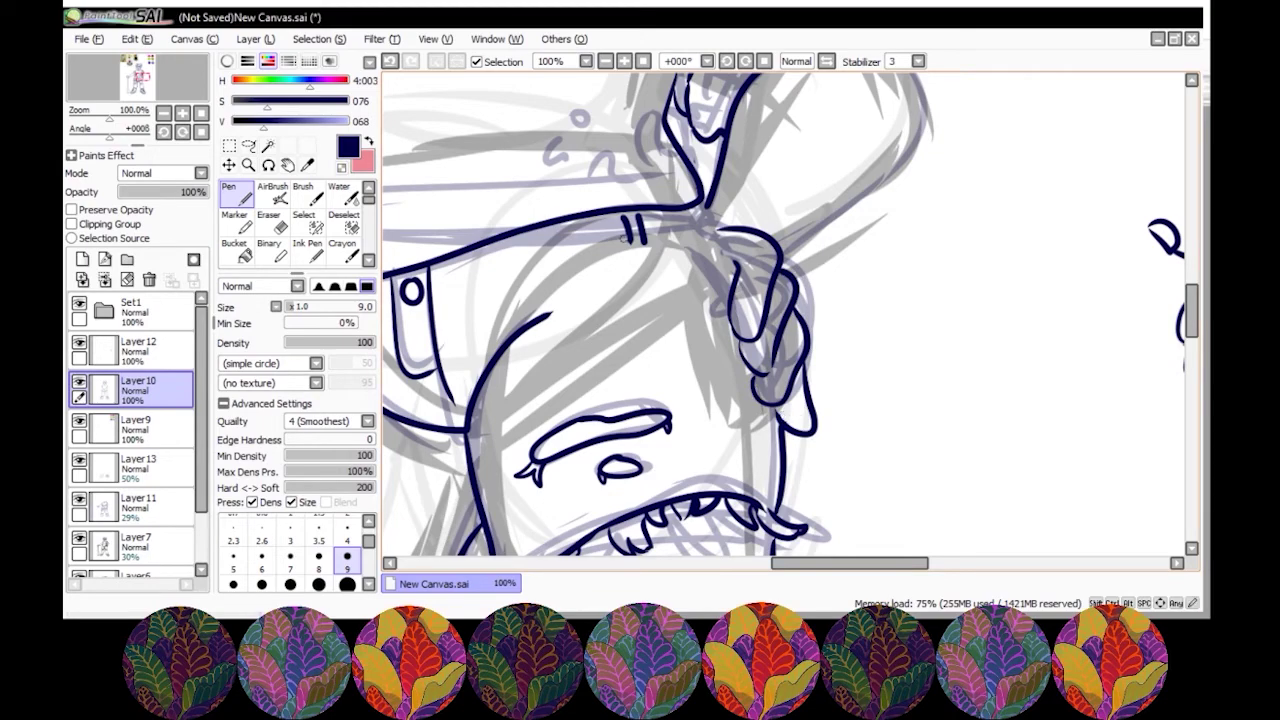
left_click_drag(703, 208, 770, 400)
- Select the inked fingers at the hip, rescale them with the transform and apply it
key("ctrl+minus")
key("a")
key("ctrl+t")
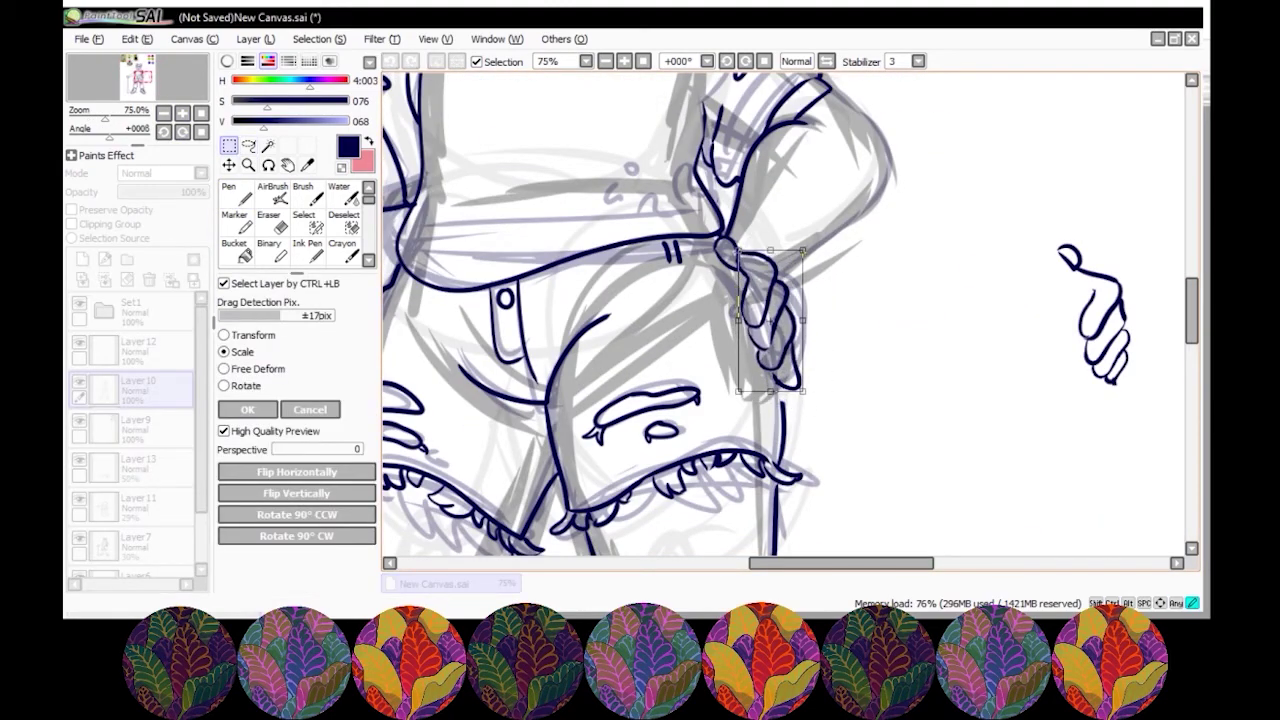
key("Return")
- Ink the bent arm's outer edge from the sleeve cuff around the elbow
key("n")
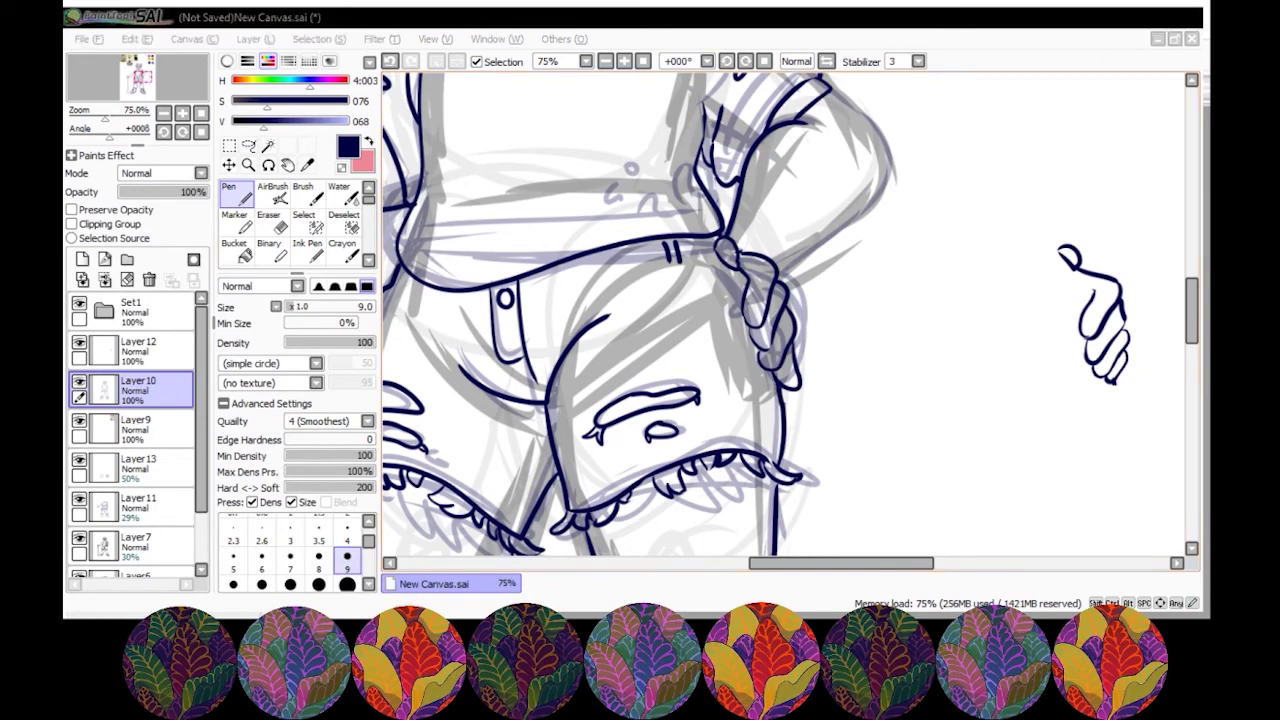
scroll(640, 314, "up", 3)
mouse_move(826, 214)
left_mouse_down()
mouse_move(858, 236)
mouse_move(880, 302)
left_mouse_up()
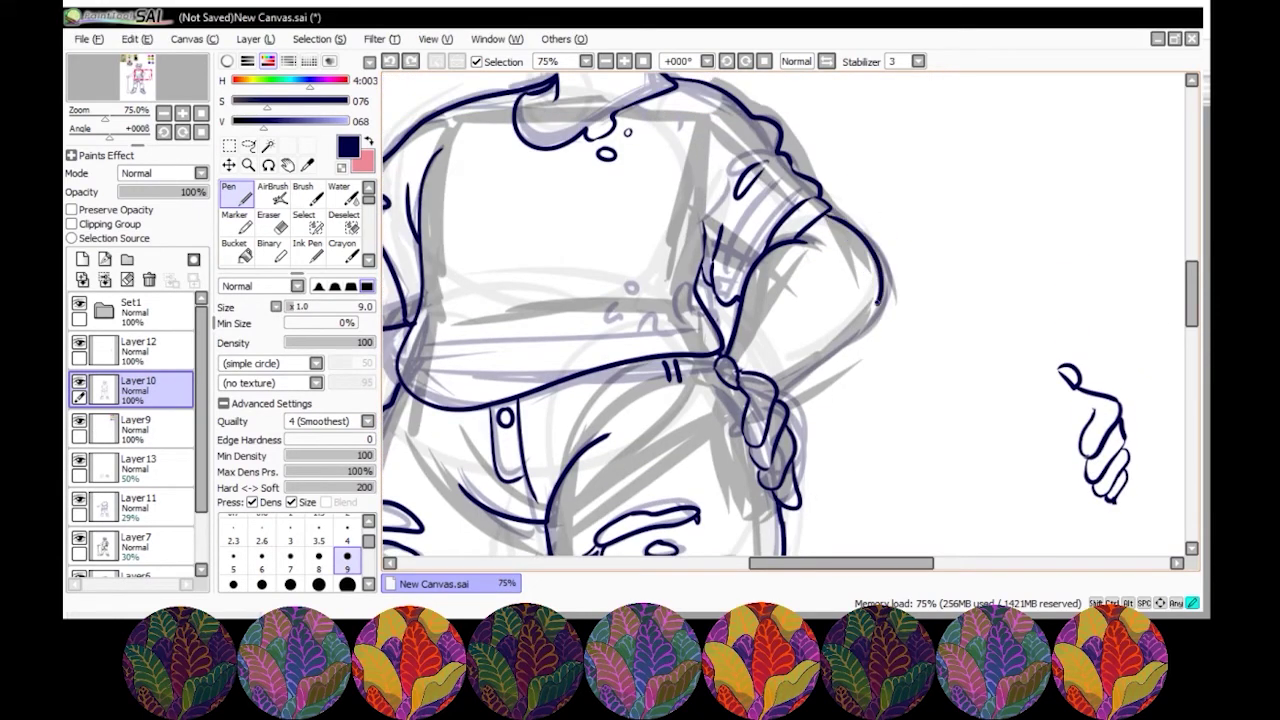
- Ink the upper and lower edges of the straight arm from the sleeve cuff to the wrist above the bat
left_click_drag(600, 400, 1060, 250)
left_click_drag(545, 250, 770, 98)
mouse_move(566, 292)
left_mouse_down()
mouse_move(760, 250)
mouse_move(818, 190)
left_mouse_up()
- Ink the back and knuckle side of the fist gripping the top of the bat
left_click_drag(500, 300, 620, 310)
left_click_drag(630, 256, 575, 266)
key("ctrl+z")
key("ctrl+z")
left_click_drag(668, 250, 590, 332)
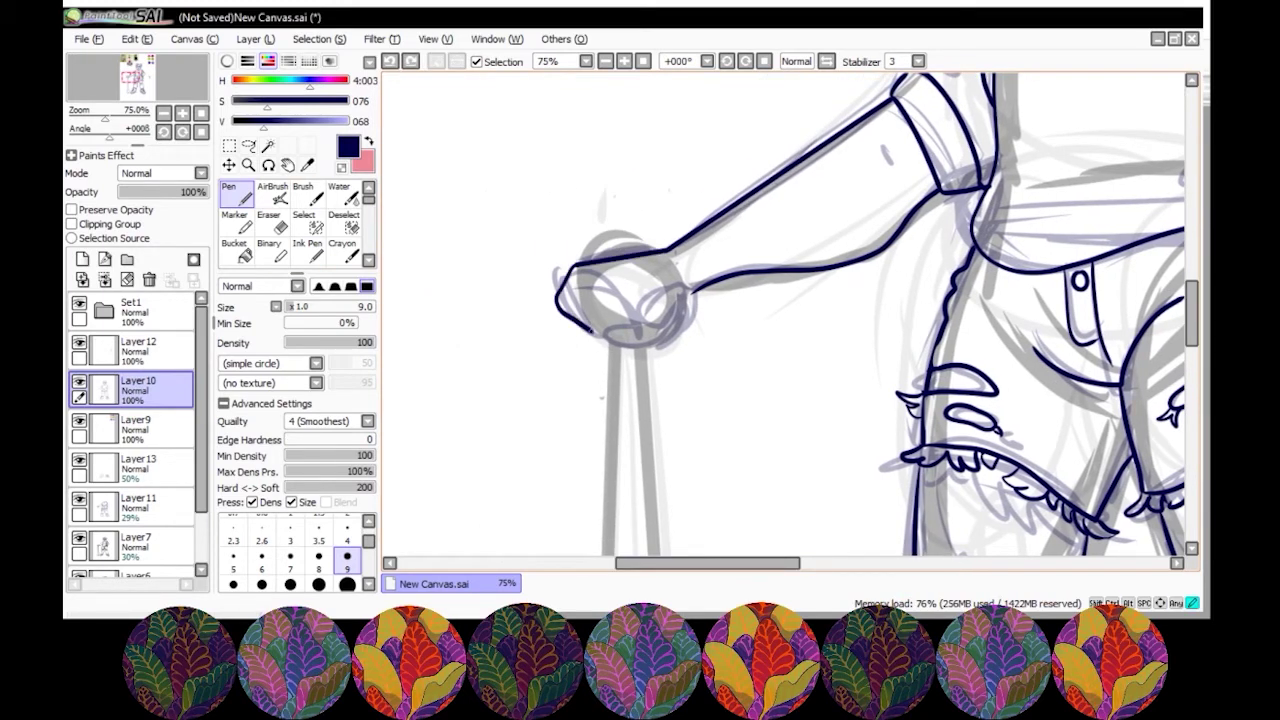
key("ctrl+z")
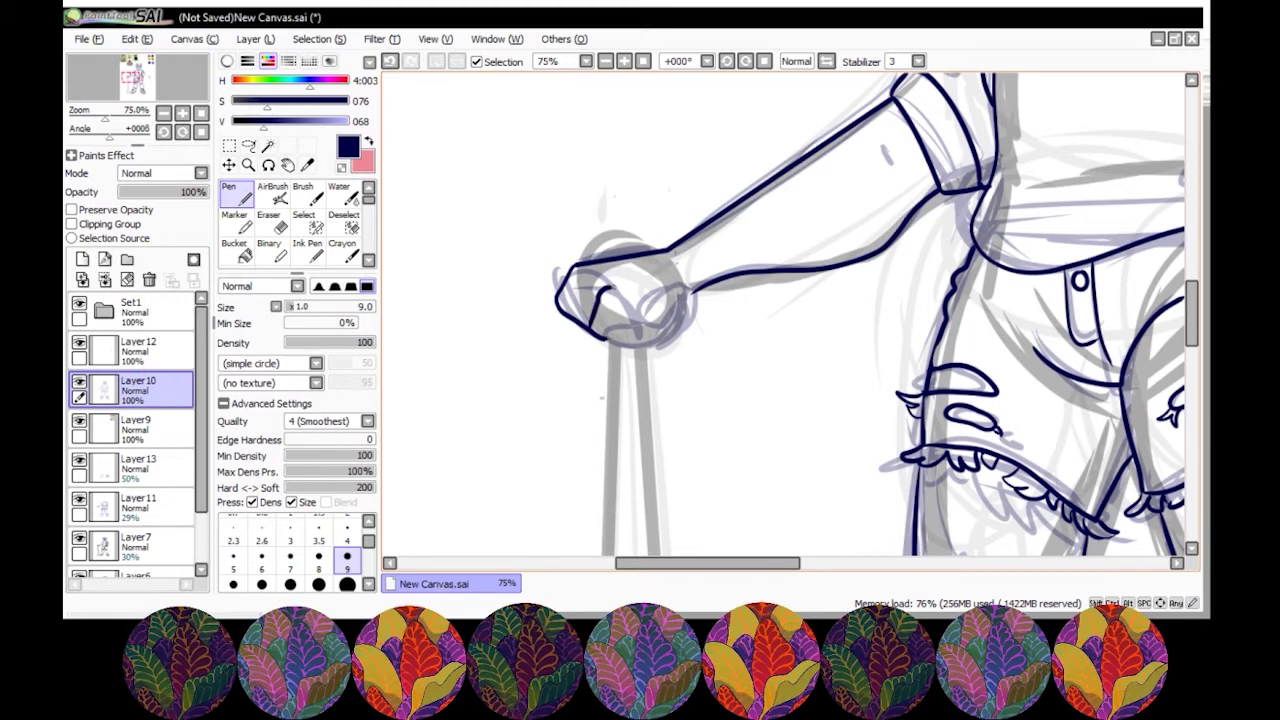
key("ctrl+z")
- Ink the fist's finger divisions, the thumb hanging beside the bat handle and the curled finger next to it
left_click_drag(676, 316, 638, 326)
scroll(622, 284, "down", 3)
scroll(622, 284, "up", 5)
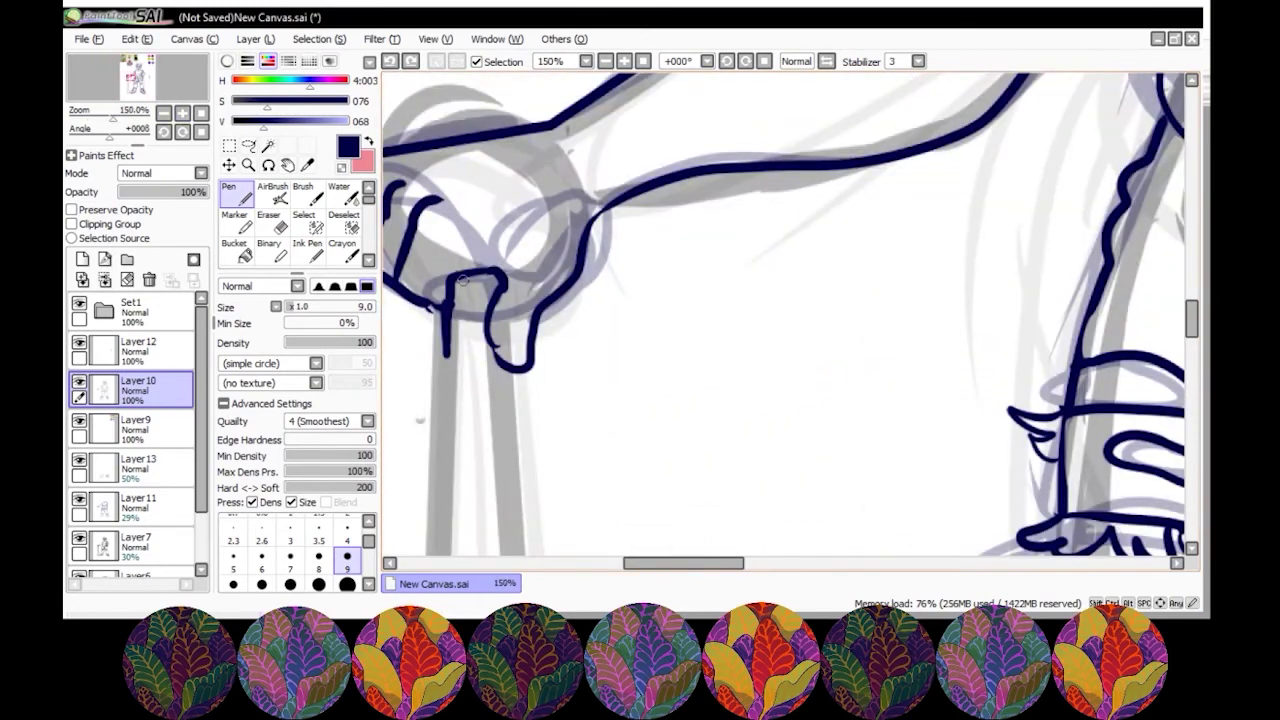
scroll(622, 284, "down", 1)
left_click_drag(637, 250, 641, 276)
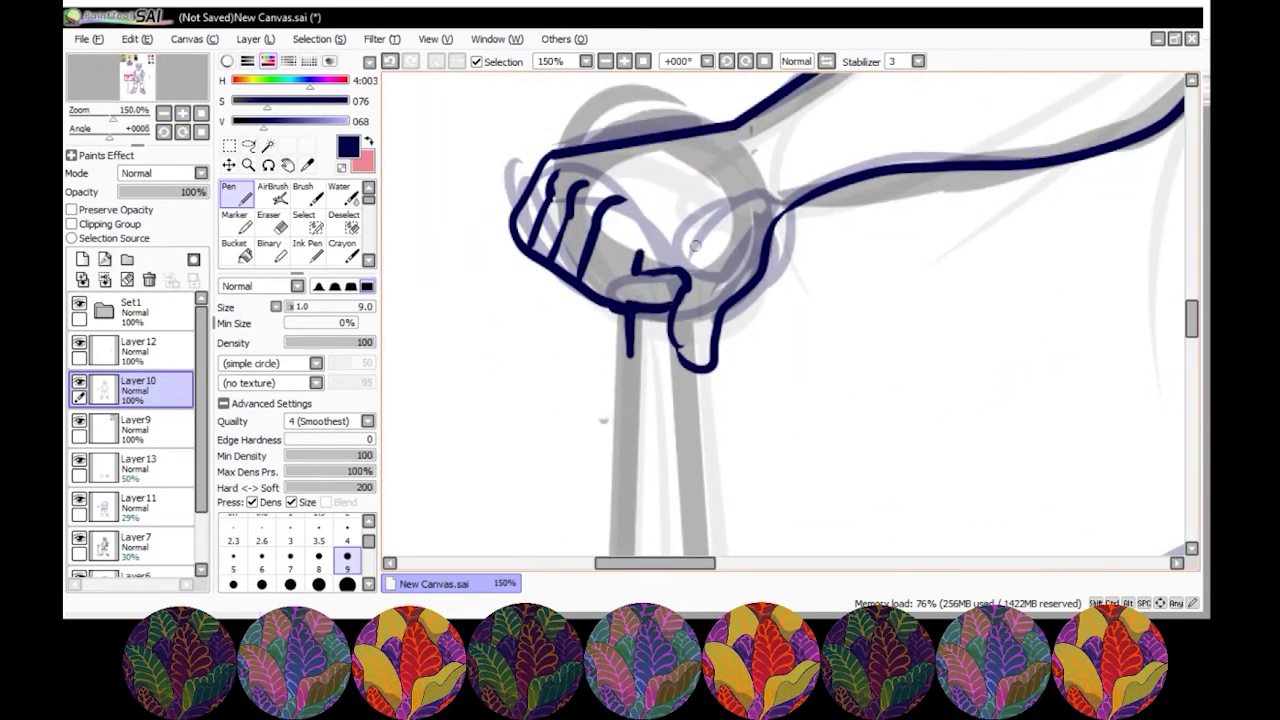
- Redraw the curled finger beside the thumb as a more rounded, bent shape
scroll(640, 300, "down", 2)
scroll(640, 300, "up", 2)
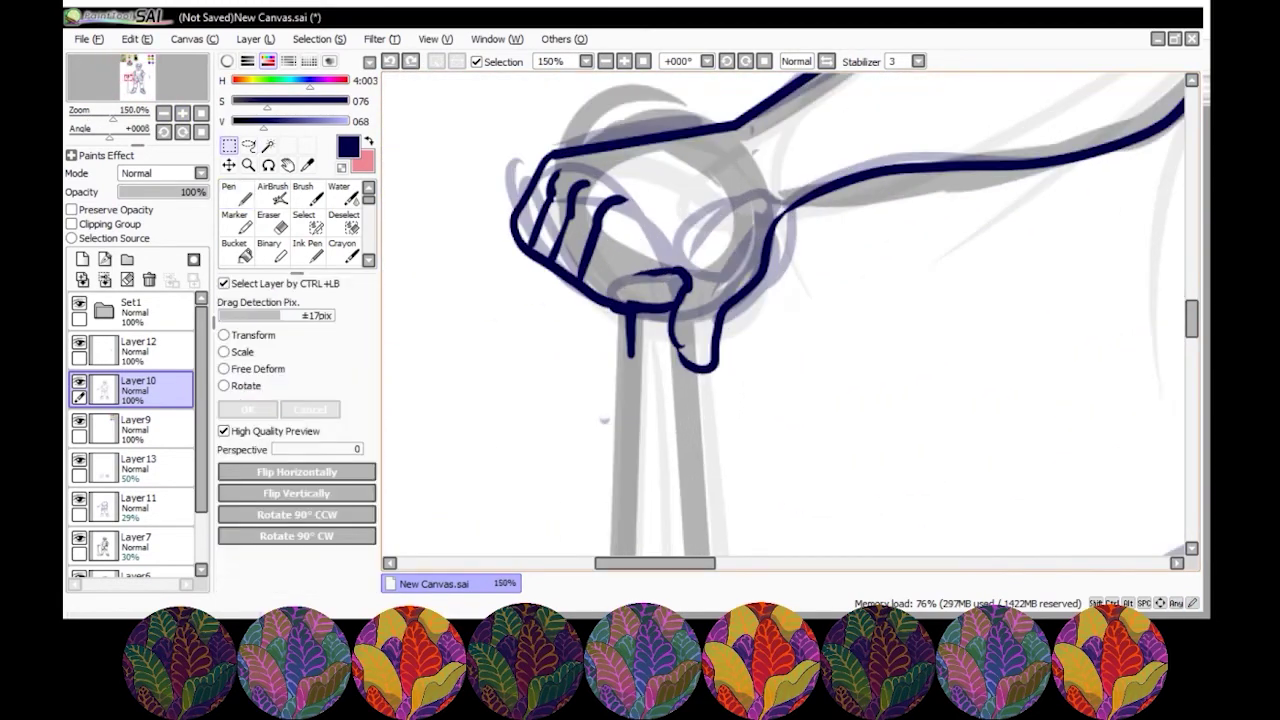
left_click_drag(619, 306, 672, 272)
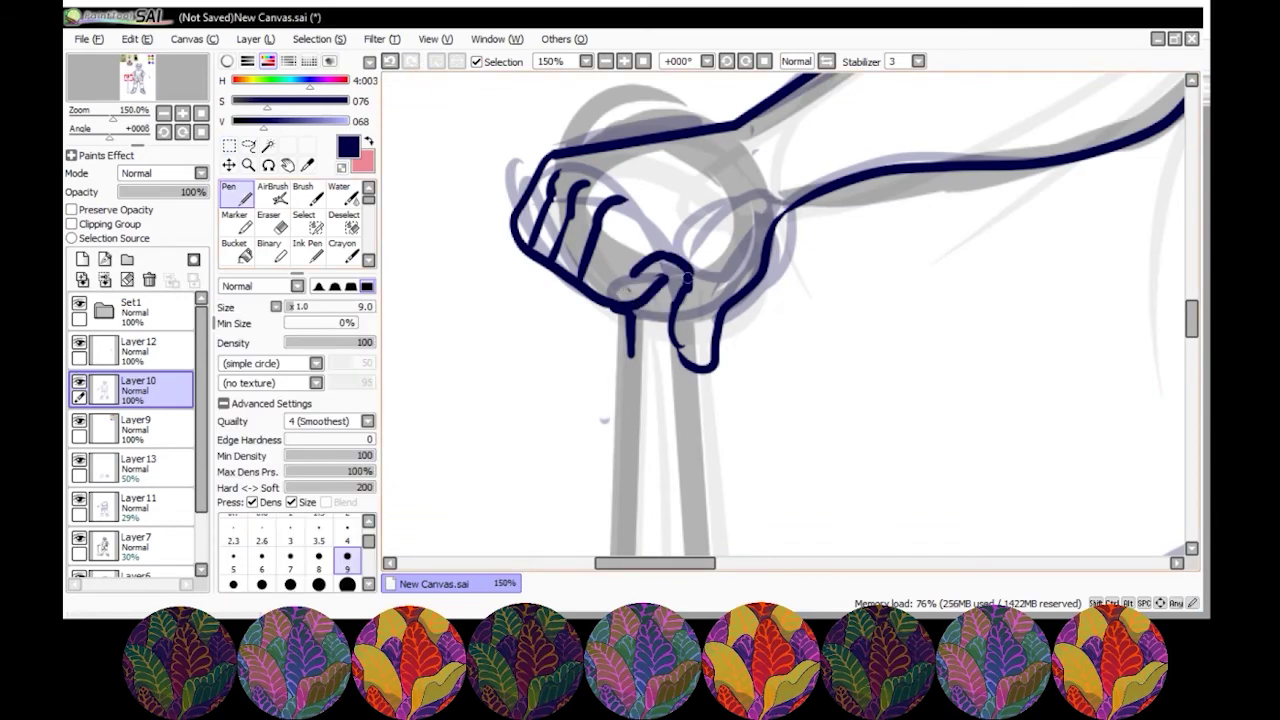
- Ink the long straight sides of the bat from the fist down to its rounded end
scroll(640, 300, "down", 4)
scroll(640, 300, "down", 3)
mouse_move(748, 160)
left_mouse_down()
mouse_move(739, 450)
mouse_move(781, 450)
left_mouse_up()
scroll(760, 400, "down", 2)
scroll(760, 400, "up", 2)
key("ctrl+z")
left_click_drag(680, 414, 776, 422)
key("ctrl+z")
left_click(347, 584)
left_click_drag(680, 412, 776, 424)
key("ctrl+z")
- Draw the bat's rounded bottom end as a curve on a new linework layer and adjust its control points to join both sides
left_click(104, 259)
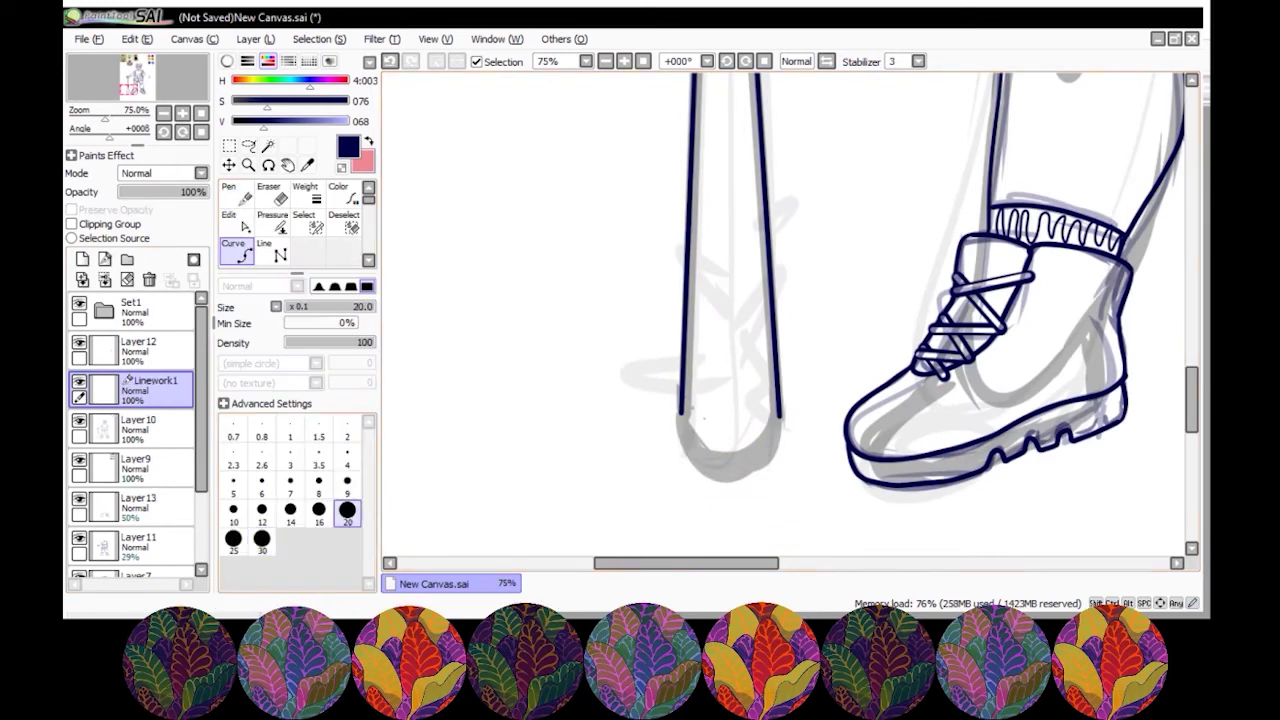
left_click(233, 222)
left_click_drag(730, 478, 730, 474)
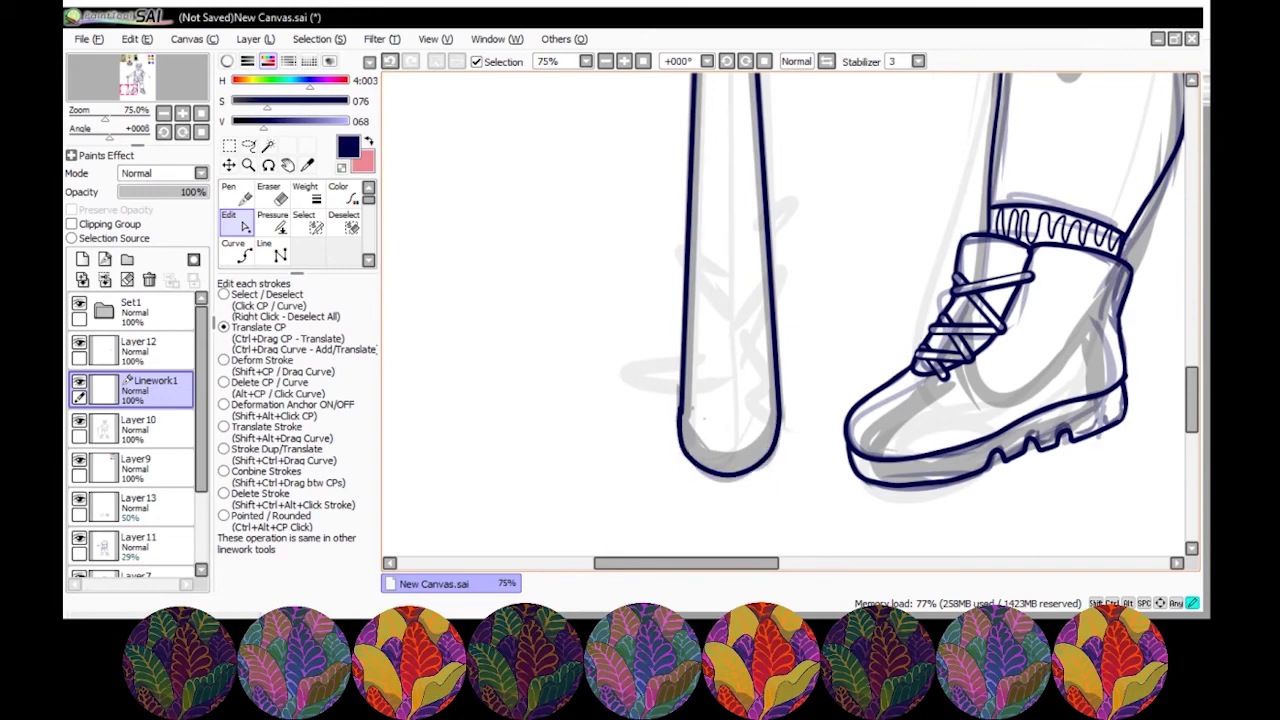
key("ctrl+minus")
key("ctrl+plus")
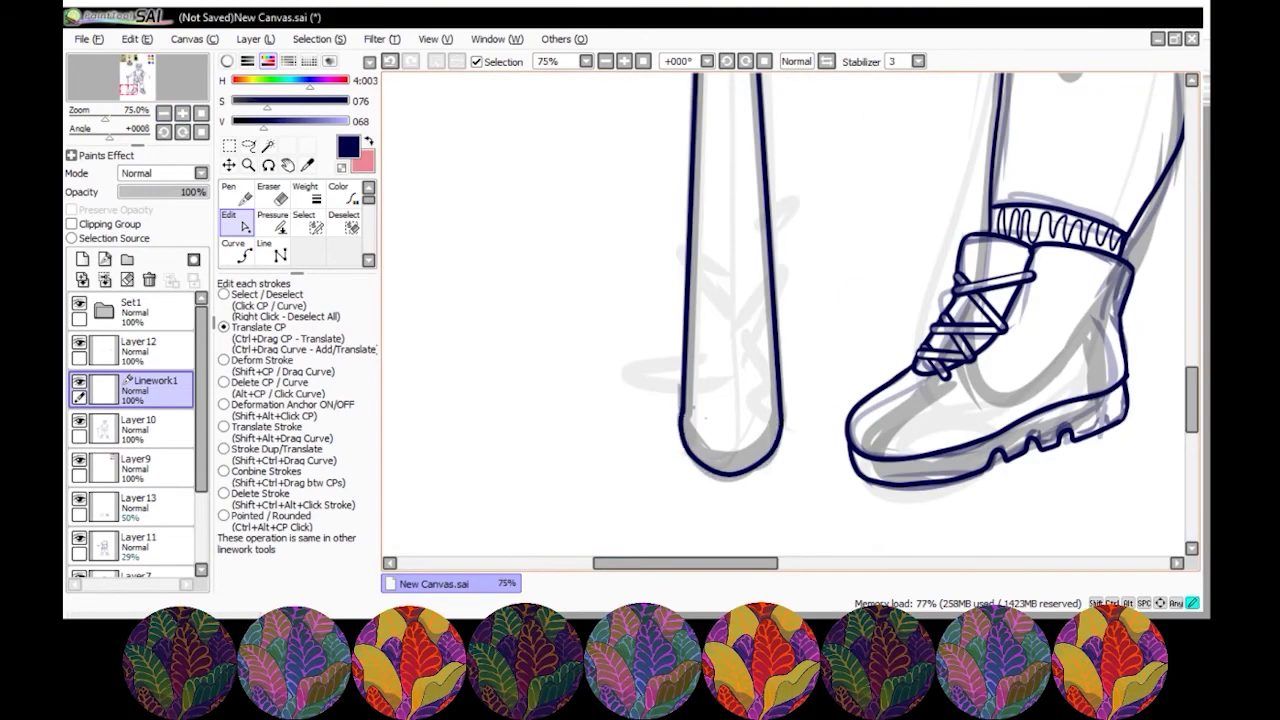
- Merge the bat's linework layer into Layer10 and hide Layer13, Layer11 and Layer7
left_click(79, 420)
left_click(145, 425)
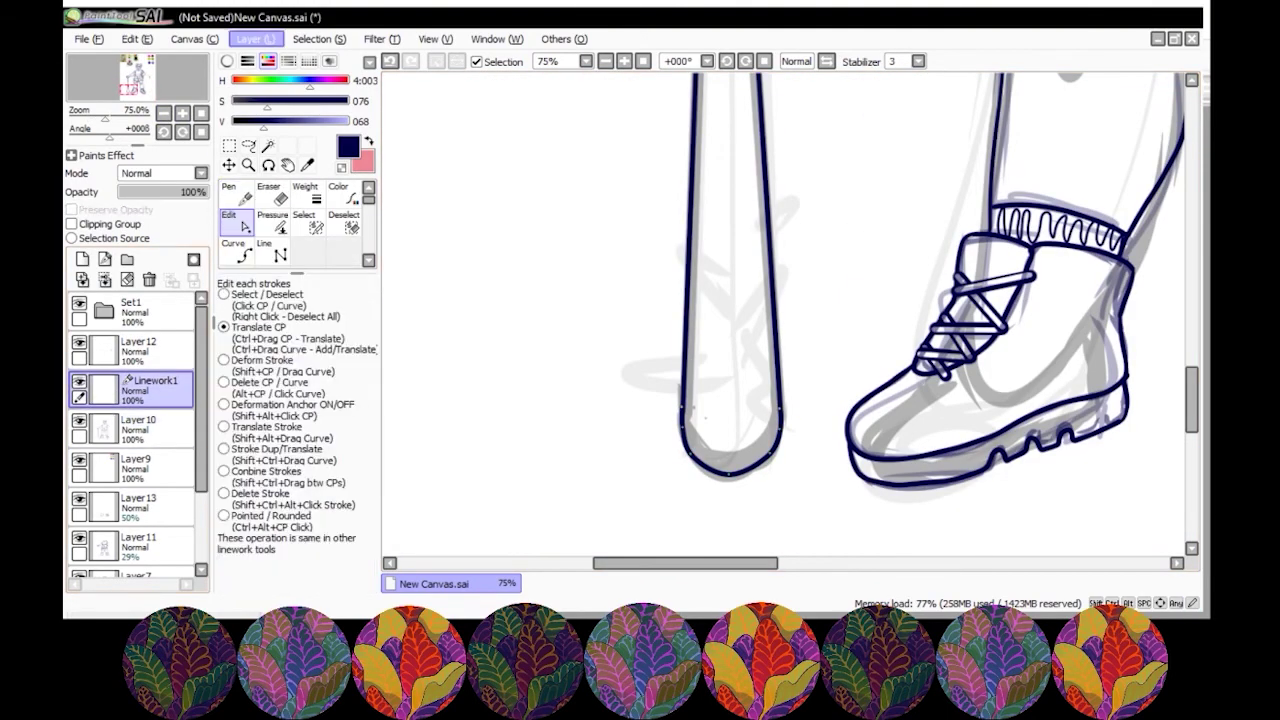
key("ctrl+minus")
key("ctrl+minus")
key("ctrl+minus")
key("ctrl+minus")
key("ctrl+minus")
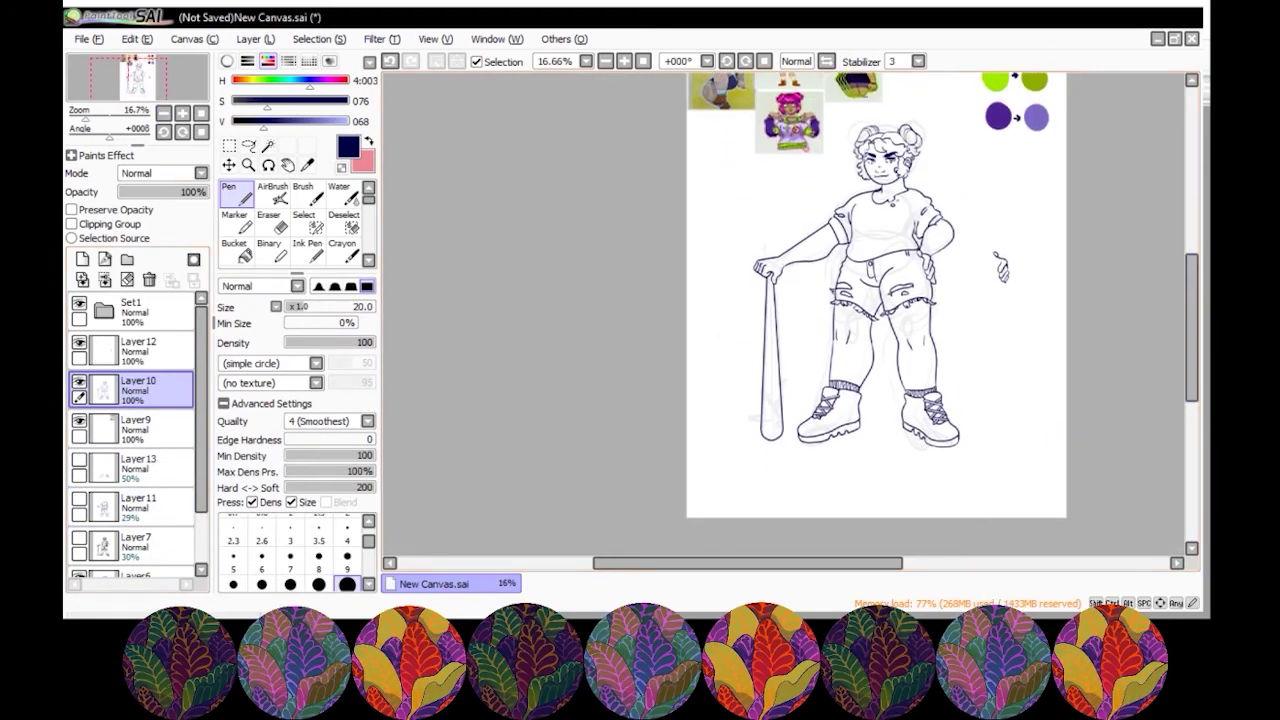
- Delete the hidden Layer13
key("ctrl+plus")
left_click(140, 465)
key("ctrl+plus")
key("ctrl+plus")
key("ctrl+plus")
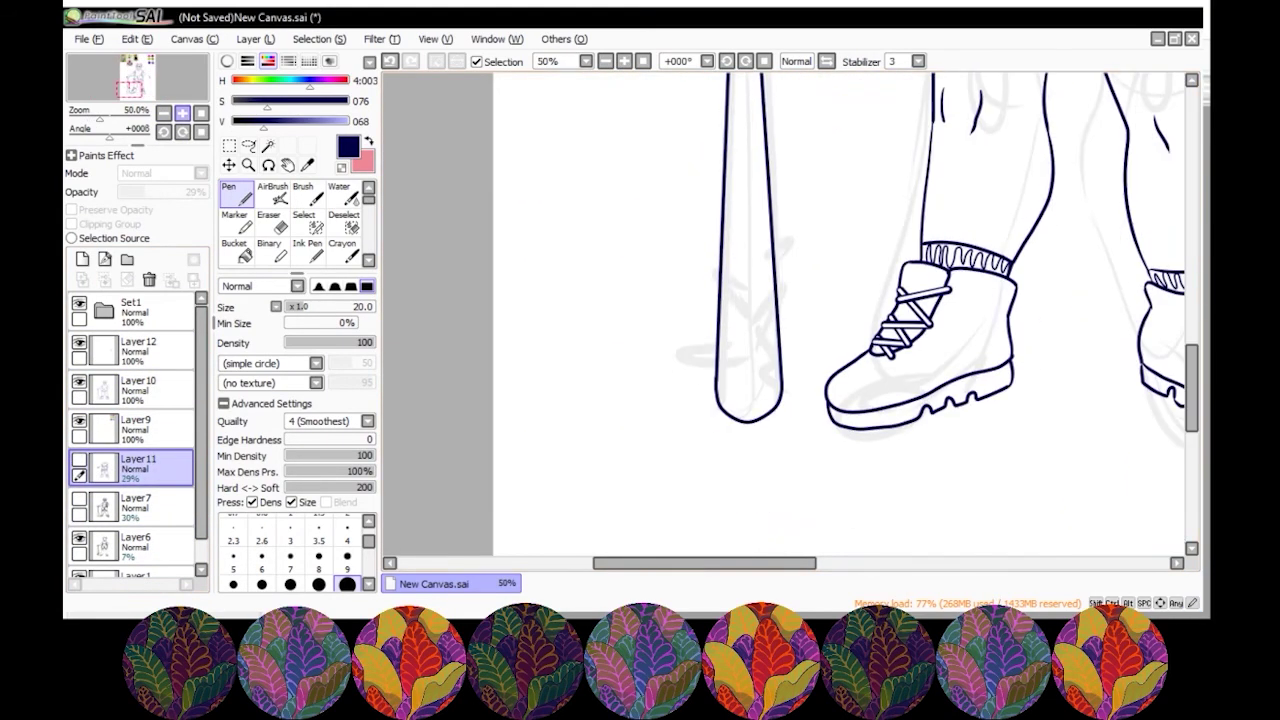
- On Layer10 with a size 9 pen, ink the shorts' wrinkled hip edge beside the resting hand, the side seam and the inner-leg line
left_click(138, 385)
key("bracketleft")
key("bracketleft")
key("bracketleft")
key("bracketleft")
key("bracketleft")
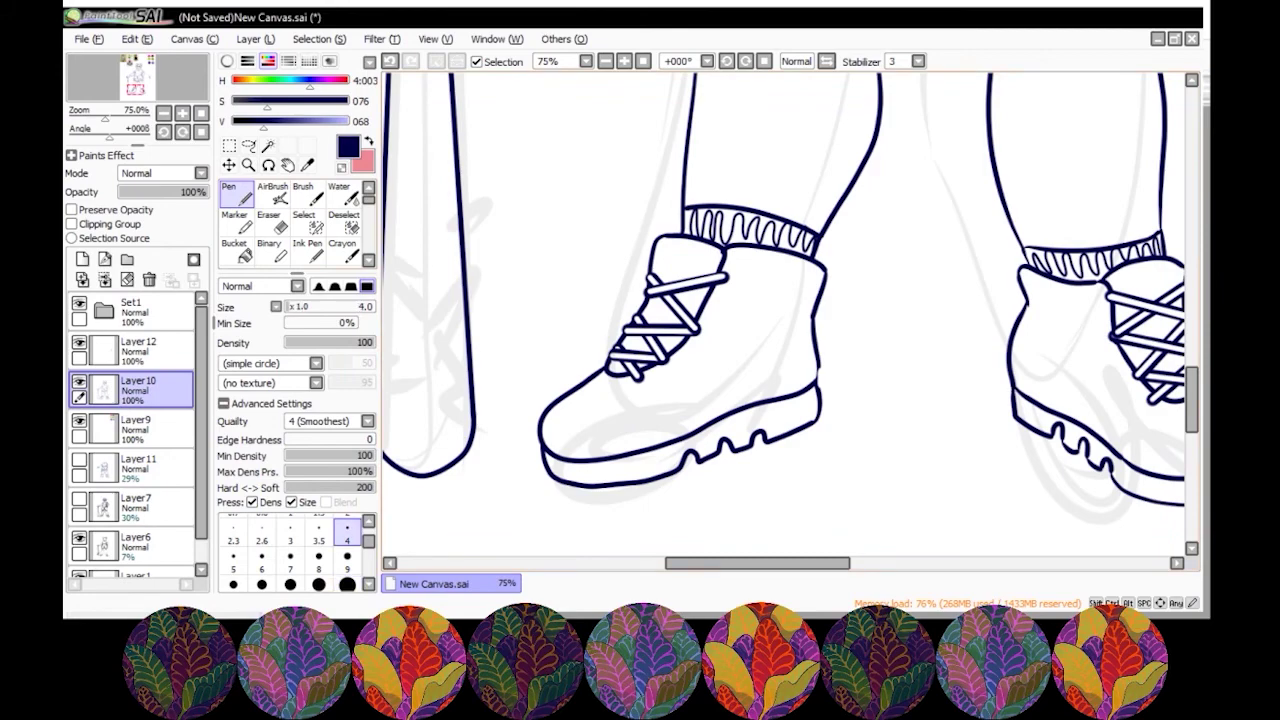
scroll(785, 315, "up", 10)
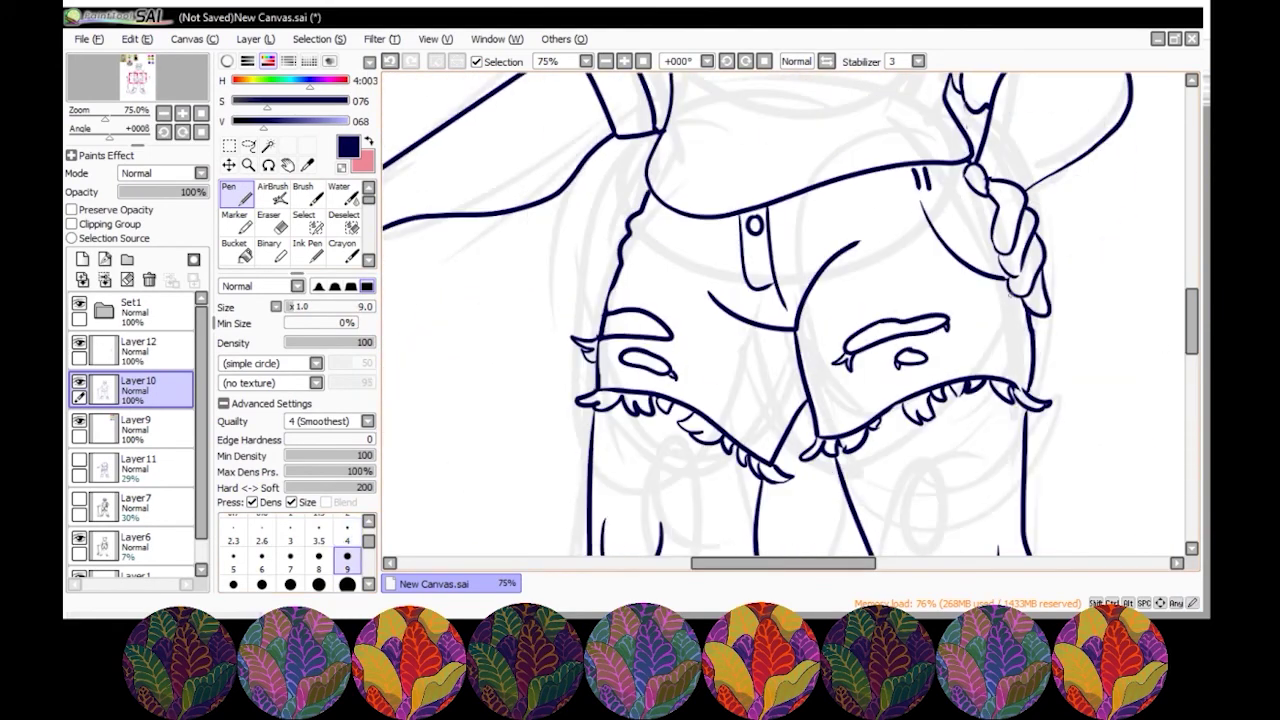
left_click_drag(958, 168, 972, 202)
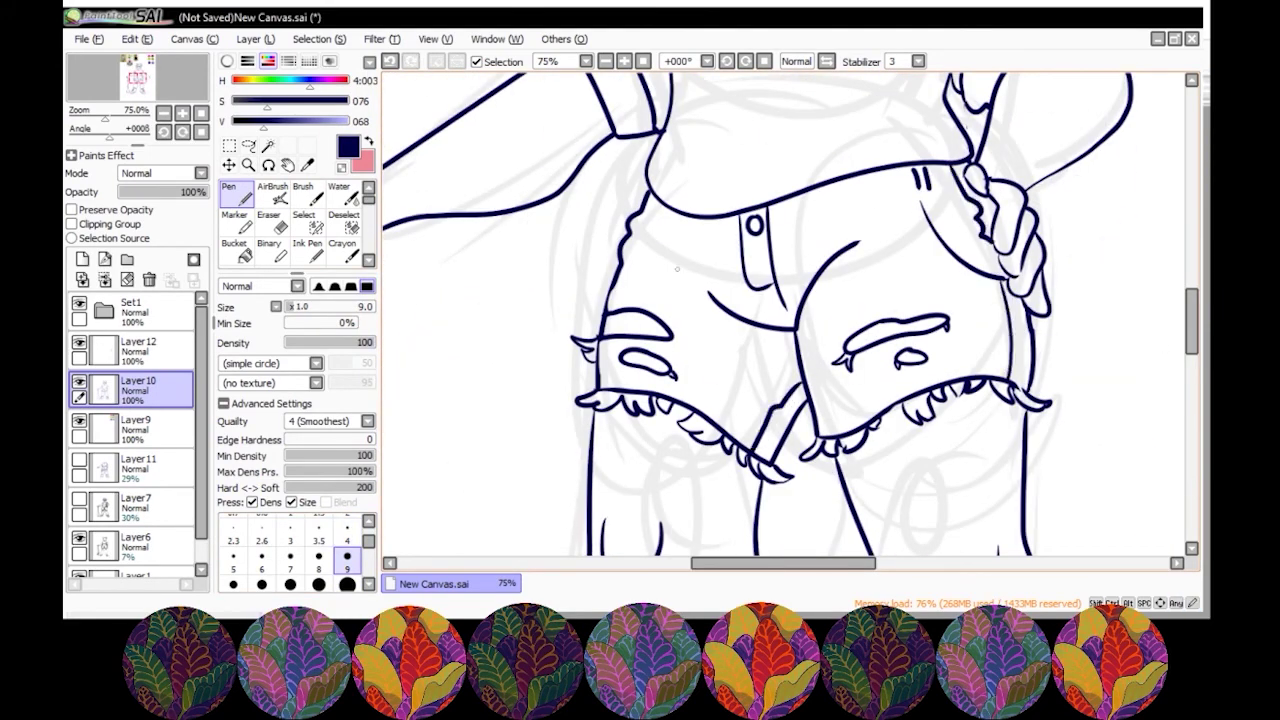
- Erase the torn notch and small holes at the shirt's neckline and redraw the collar as one smooth curve
scroll(690, 227, "up", 8)
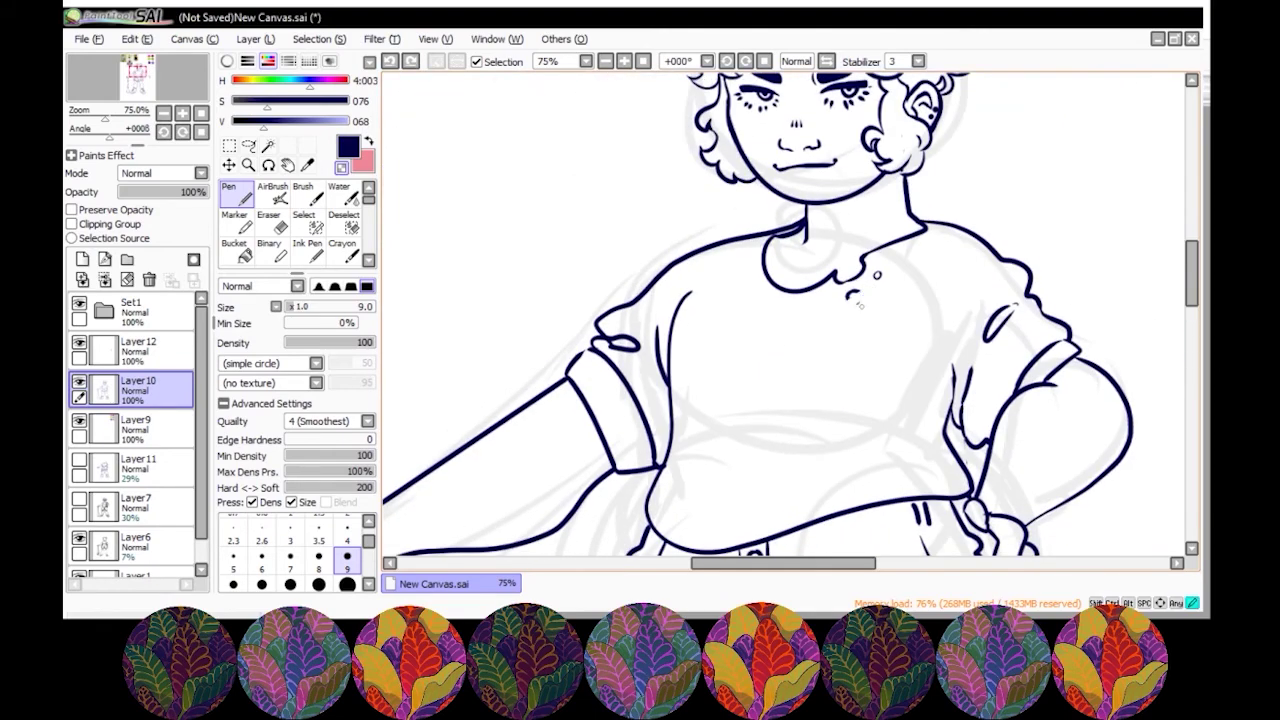
key("bracketright")
key("bracketright")
key("bracketright")
key("bracketright")
key("bracketright")
key("bracketleft")
key("bracketleft")
key("bracketleft")
key("bracketleft")
key("bracketleft")
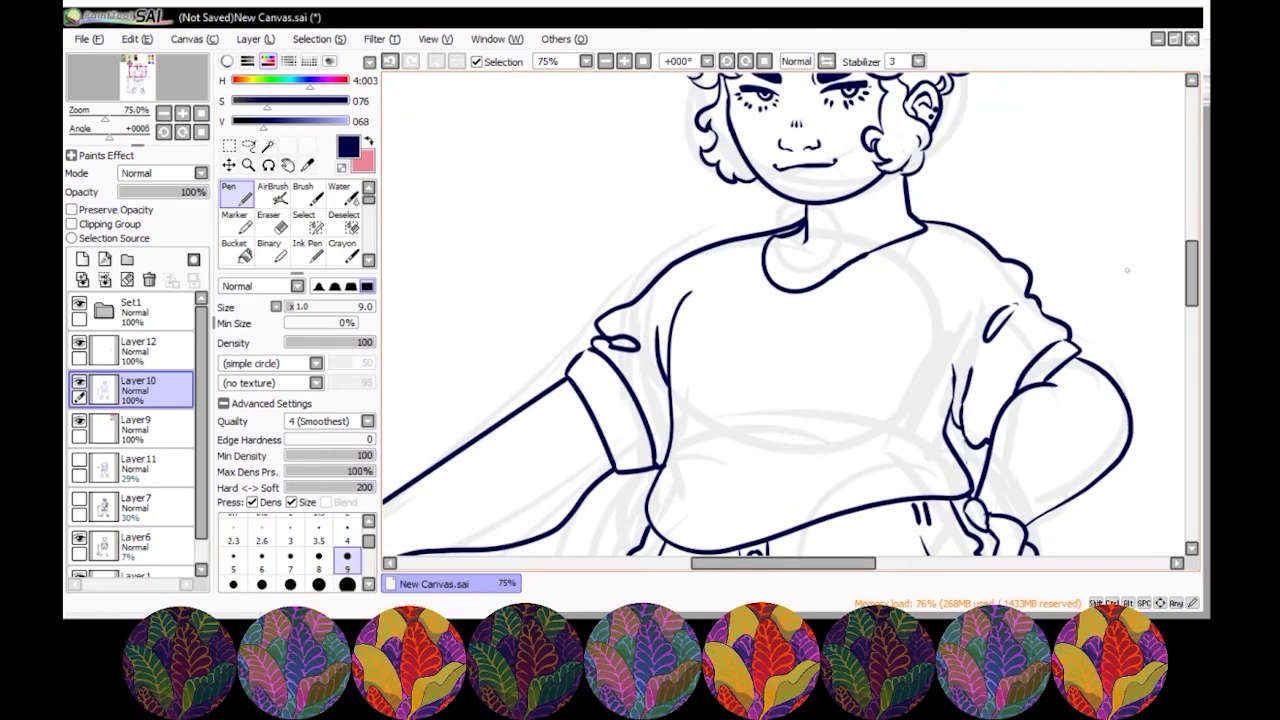
- Check the inked figure from the head down to the boots and the bat
scroll(880, 255, "down", 6)
key("minus")
key("minus")
key("minus")
key("minus")
scroll(784, 313, "down", 3)
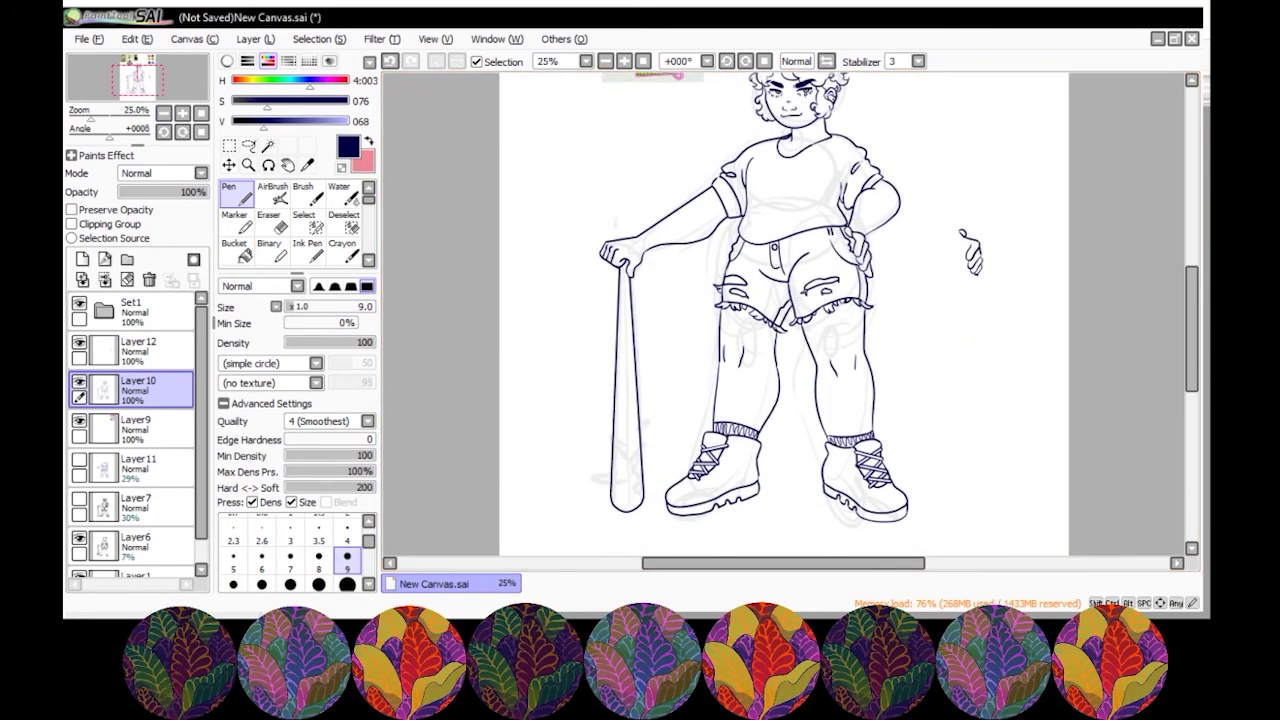
scroll(784, 313, "up", 6)
scroll(784, 313, "down", 5)
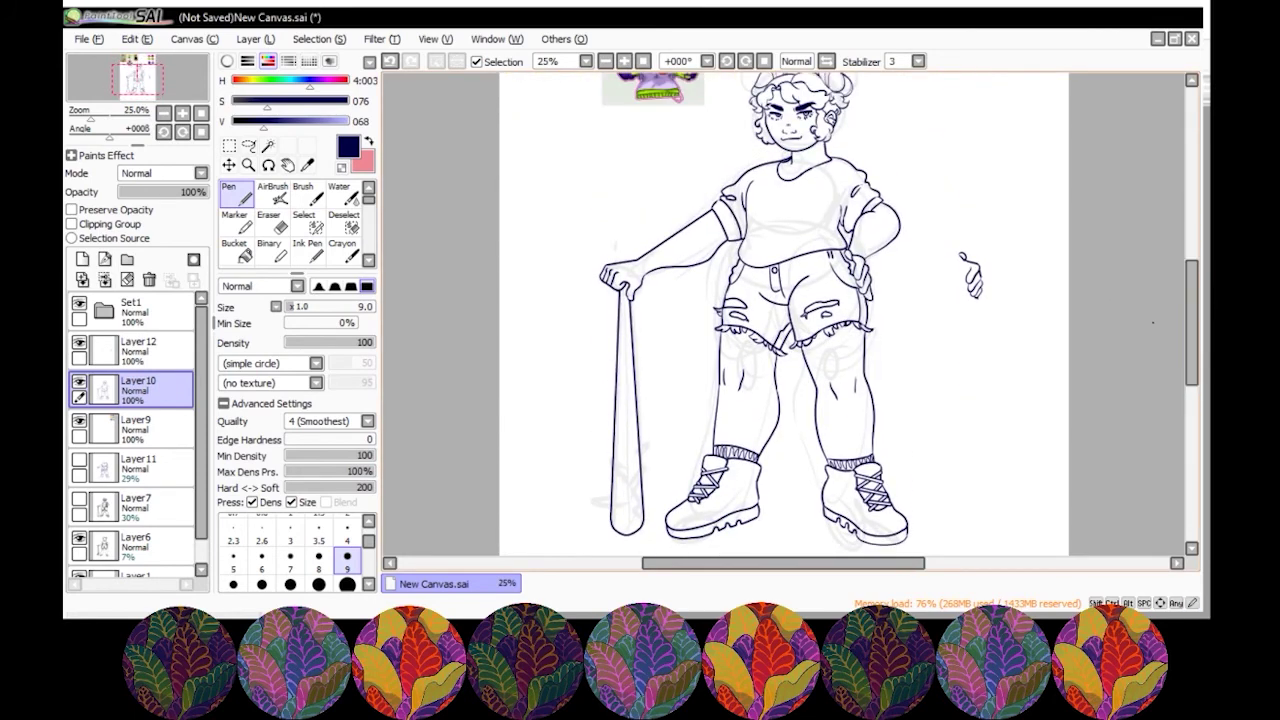